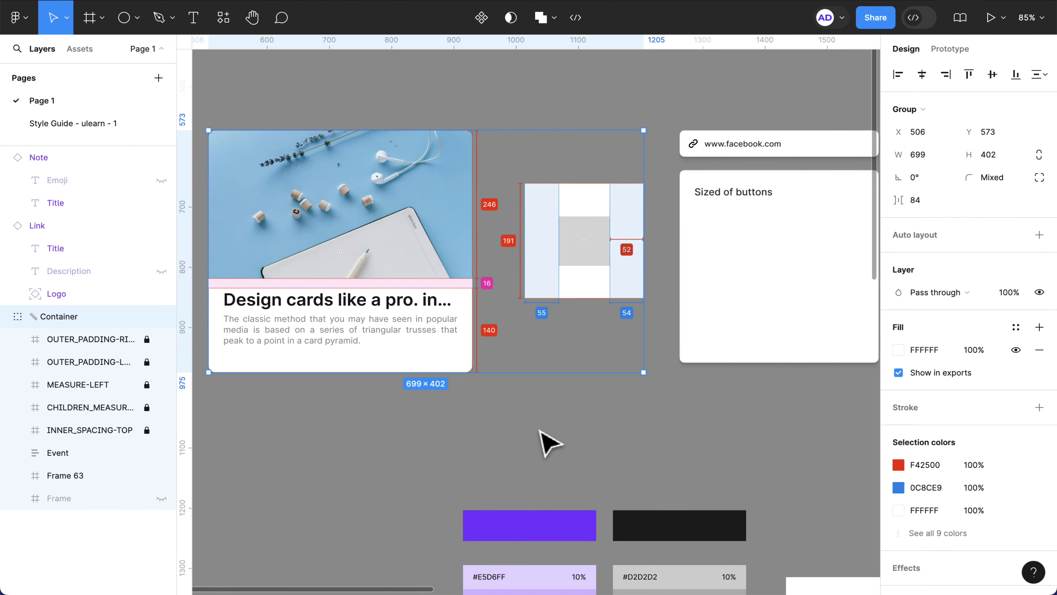
Look over the measured card and padding example, and the purple and black tint palettes with their base colour rectangles.
scroll(549, 444, up, 1)
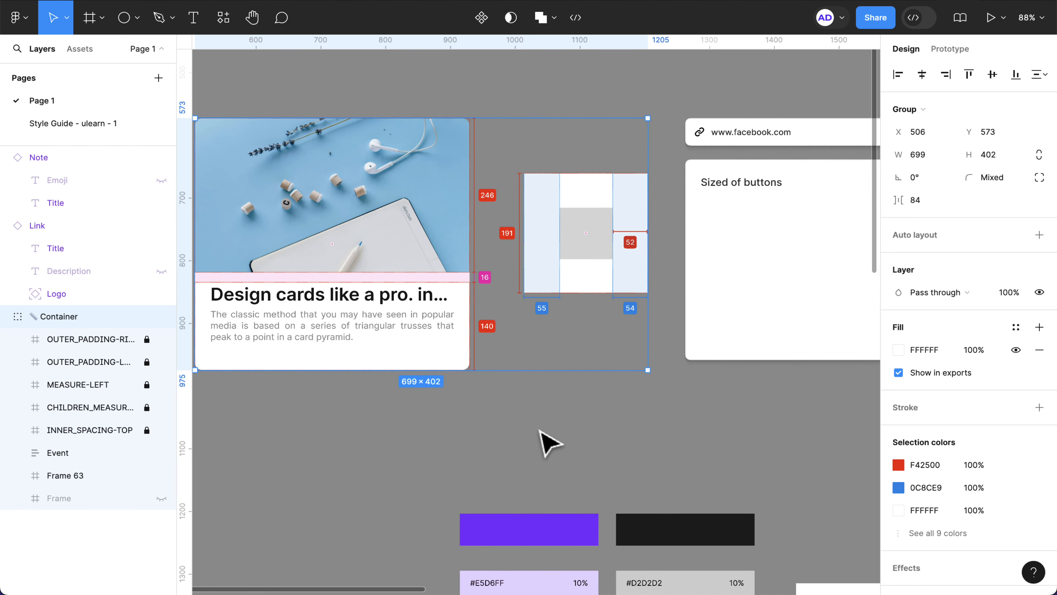
click(389, 82)
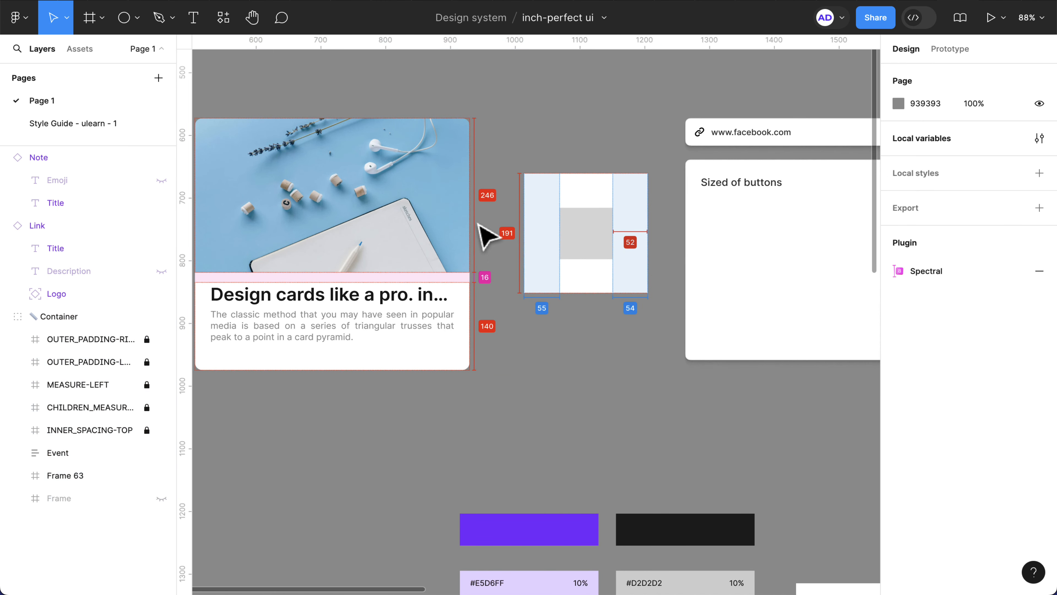
scroll(488, 235, up, 5)
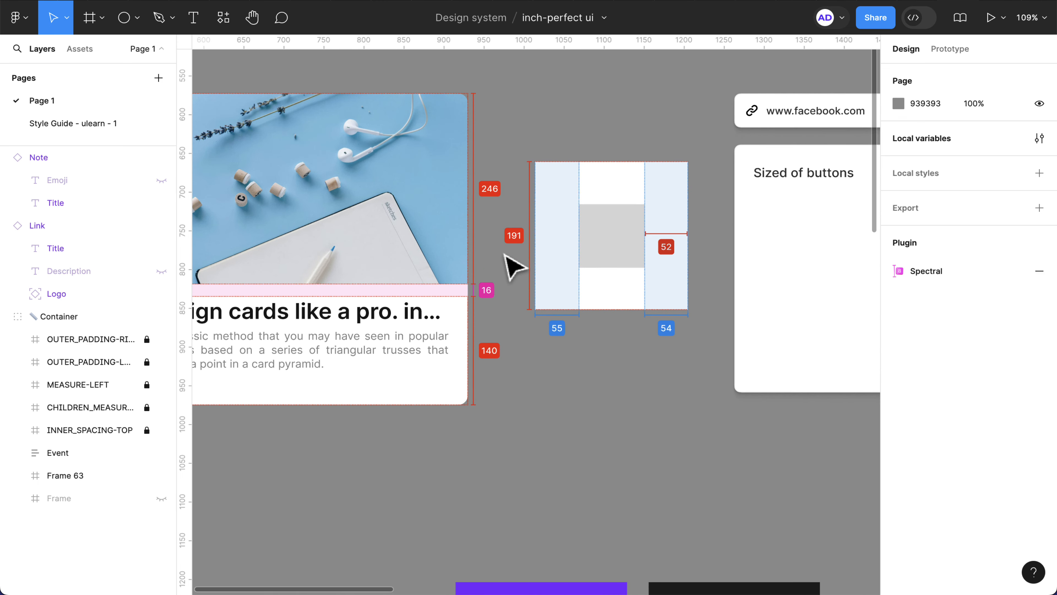
scroll(515, 266, down, 3)
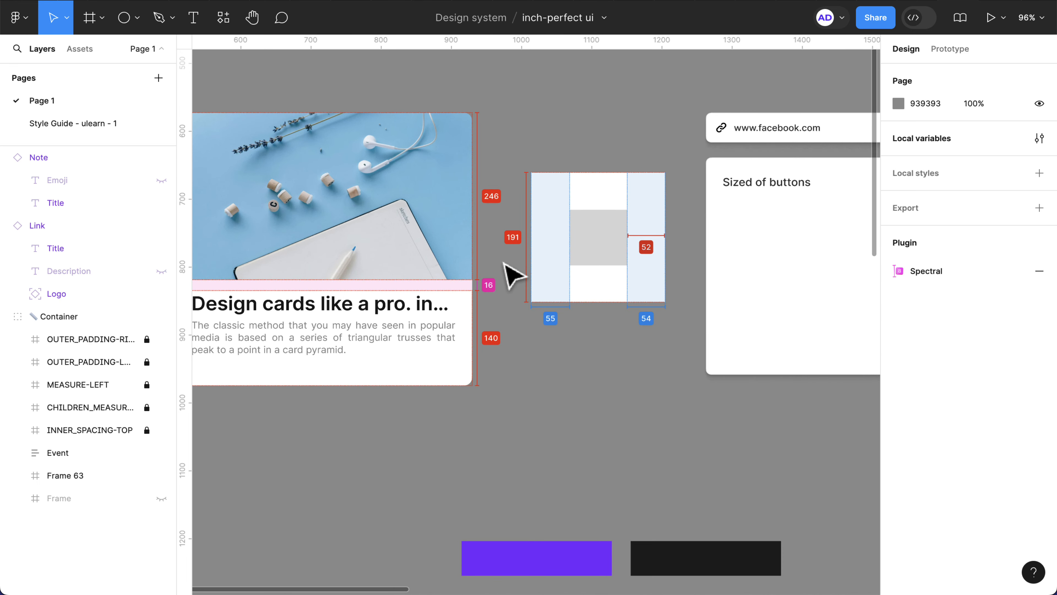
scroll(515, 274, right, 5)
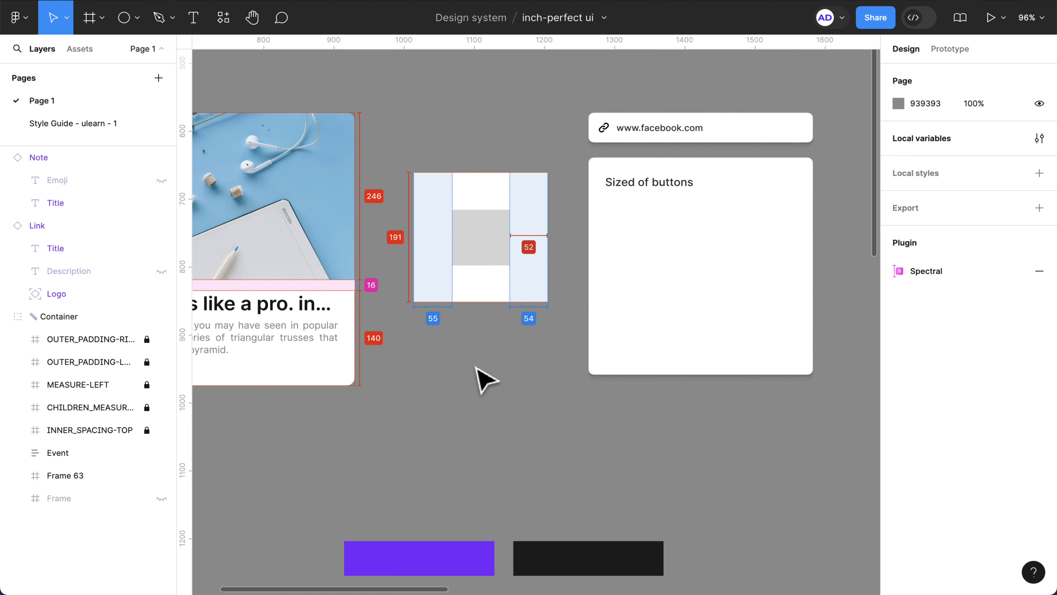
scroll(479, 371, down, 2)
scroll(483, 433, down, 5)
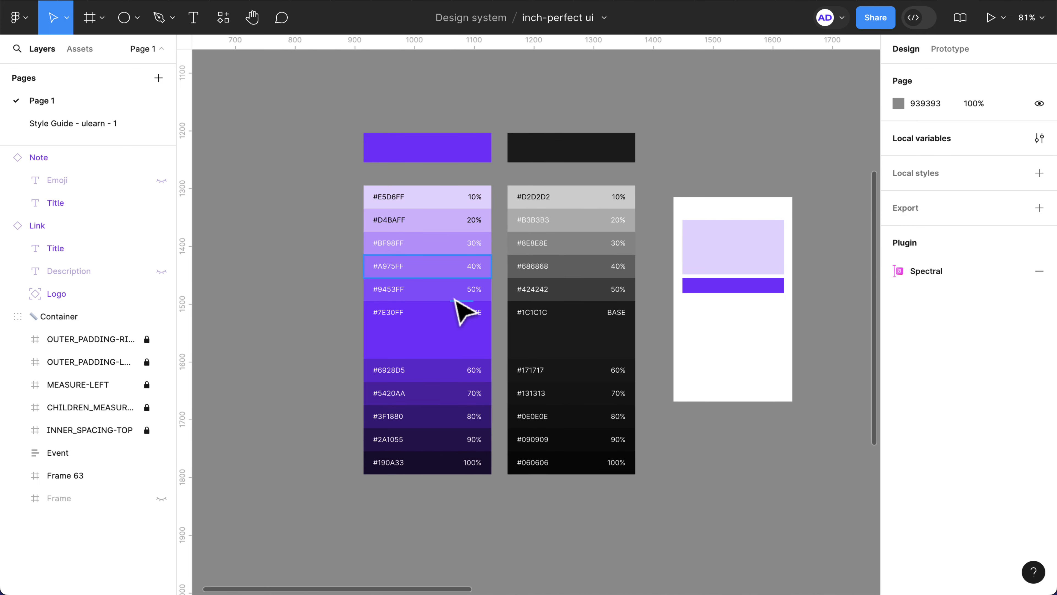
scroll(458, 308, up, 1)
scroll(456, 303, up, 1)
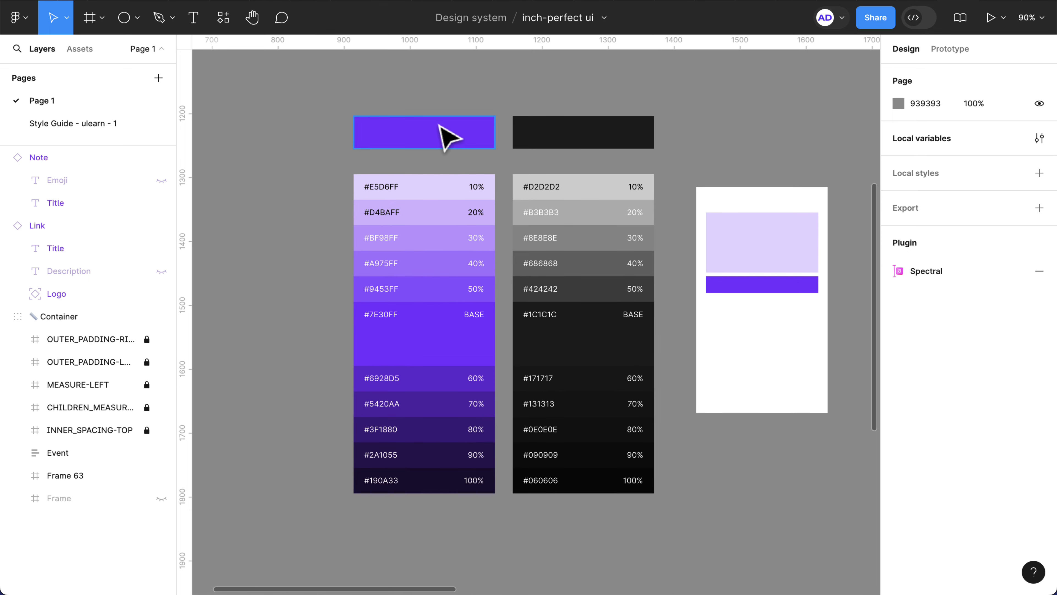
click(446, 137)
click(568, 138)
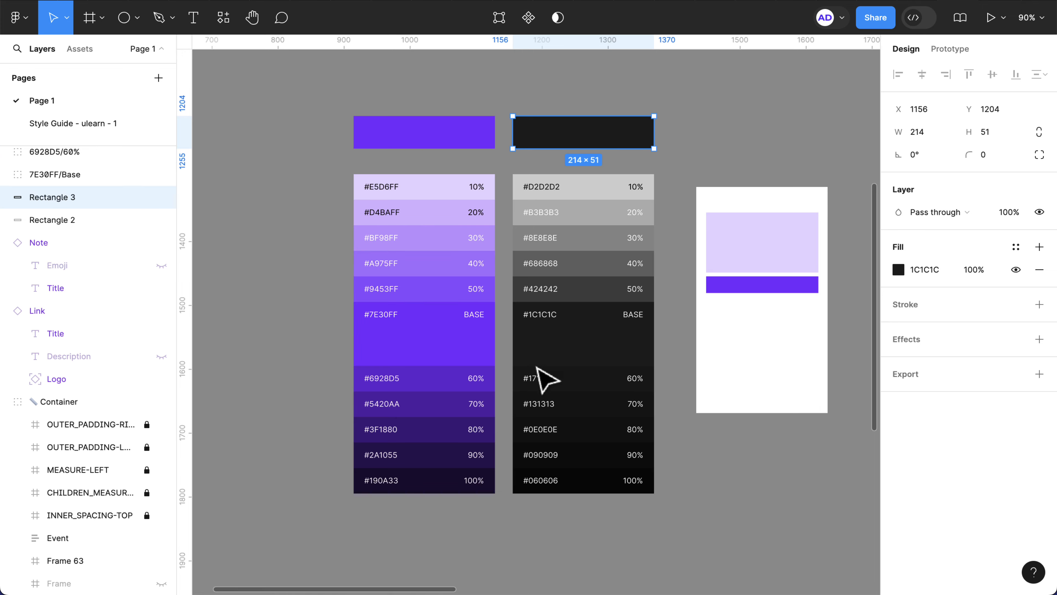
Examine the type scale frame with its sample sentences from the largest to the smallest size.
scroll(562, 361, right, 10)
scroll(562, 361, down, 5)
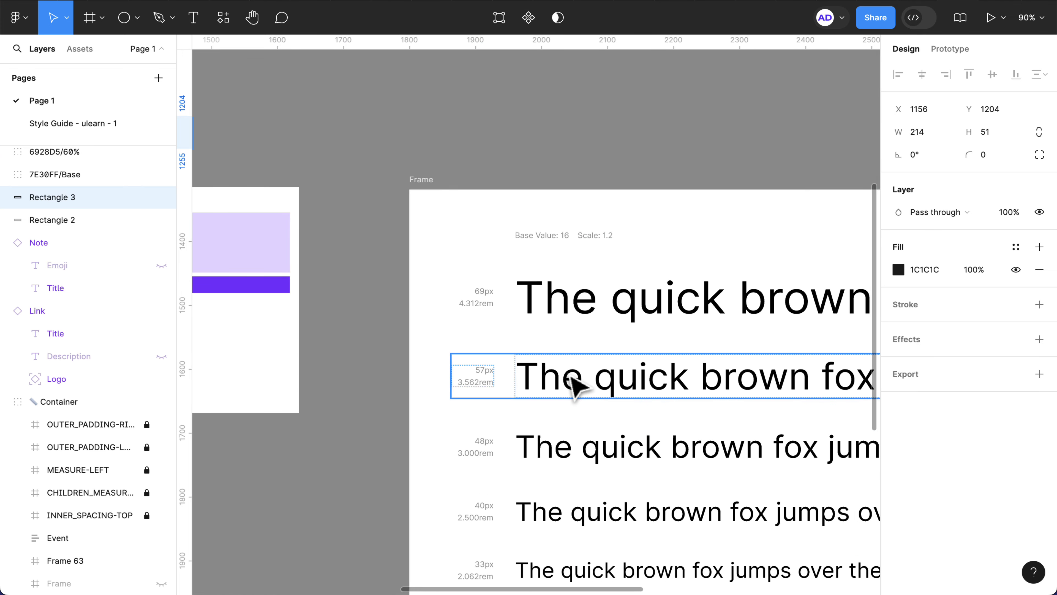
scroll(583, 386, right, 2)
scroll(583, 385, down, 6)
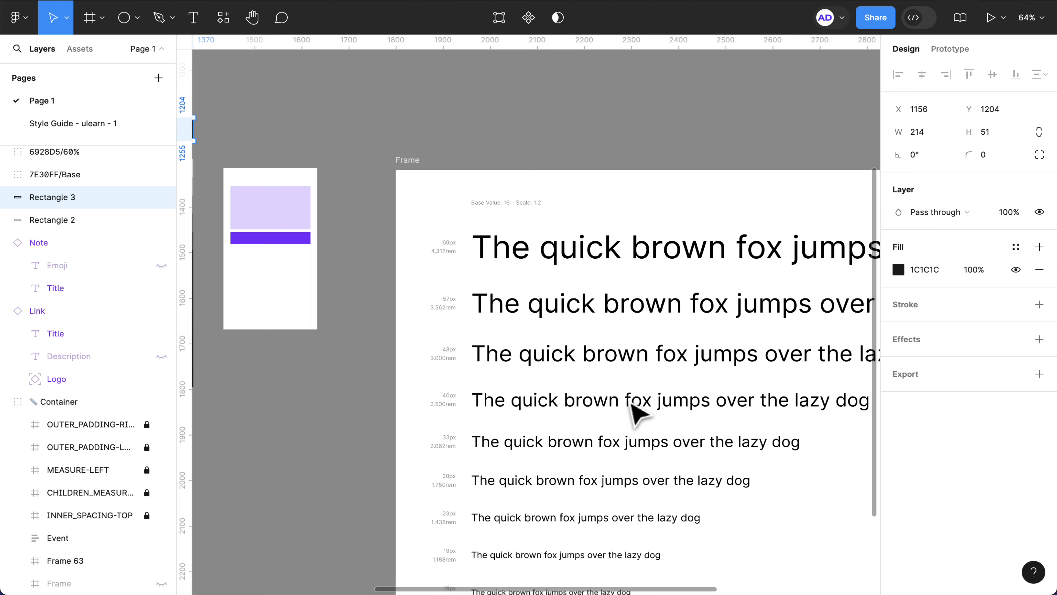
scroll(507, 184, up, 2)
scroll(507, 184, right, 2)
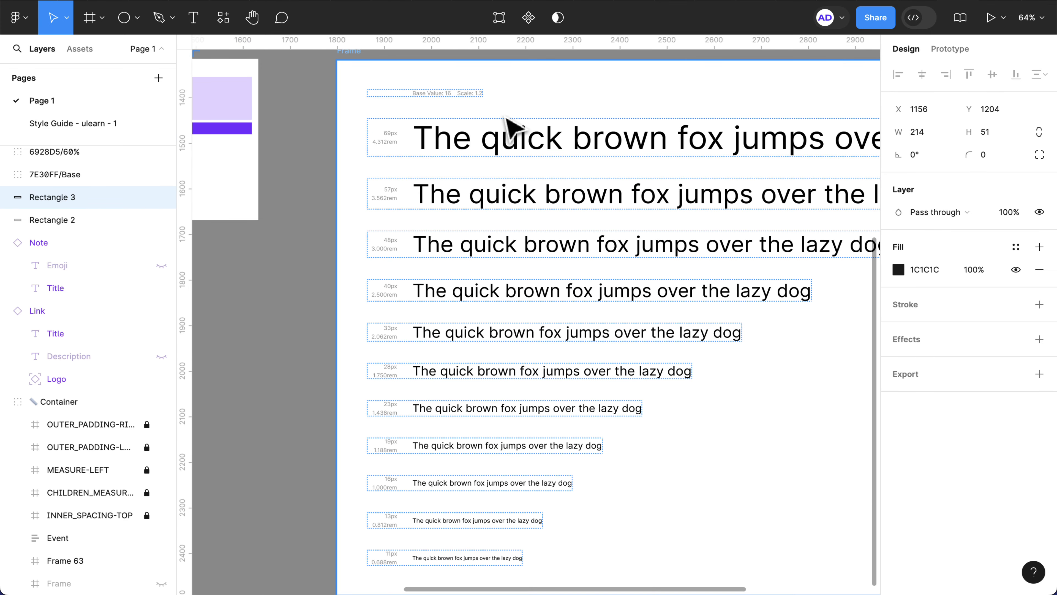
scroll(543, 433, down, 3)
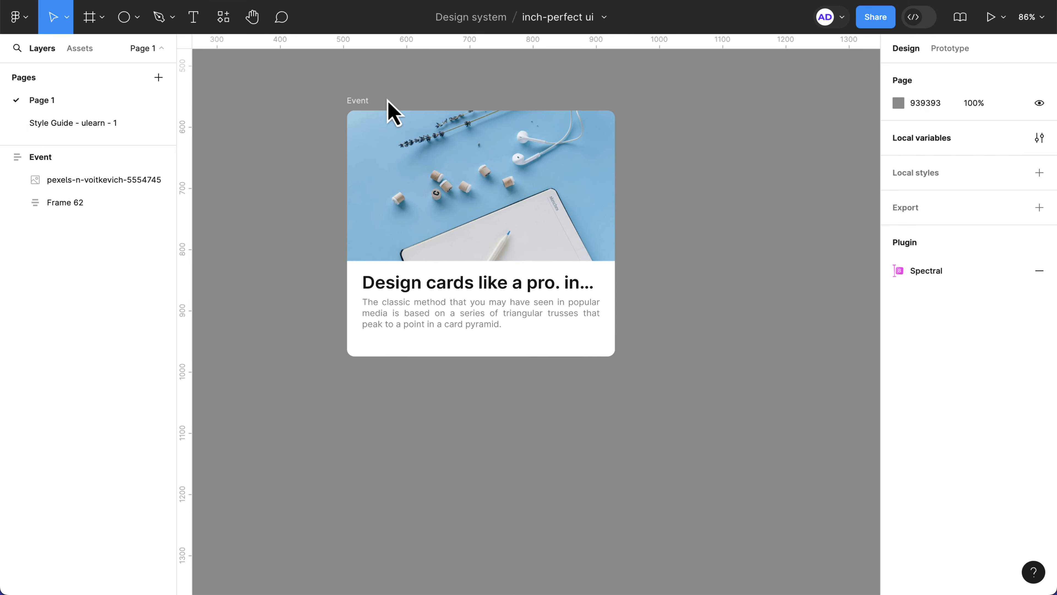
Search the plugins for "designdoc" and run DesignDoc [Spectral] with the Event card's text frame selected.
click(360, 105)
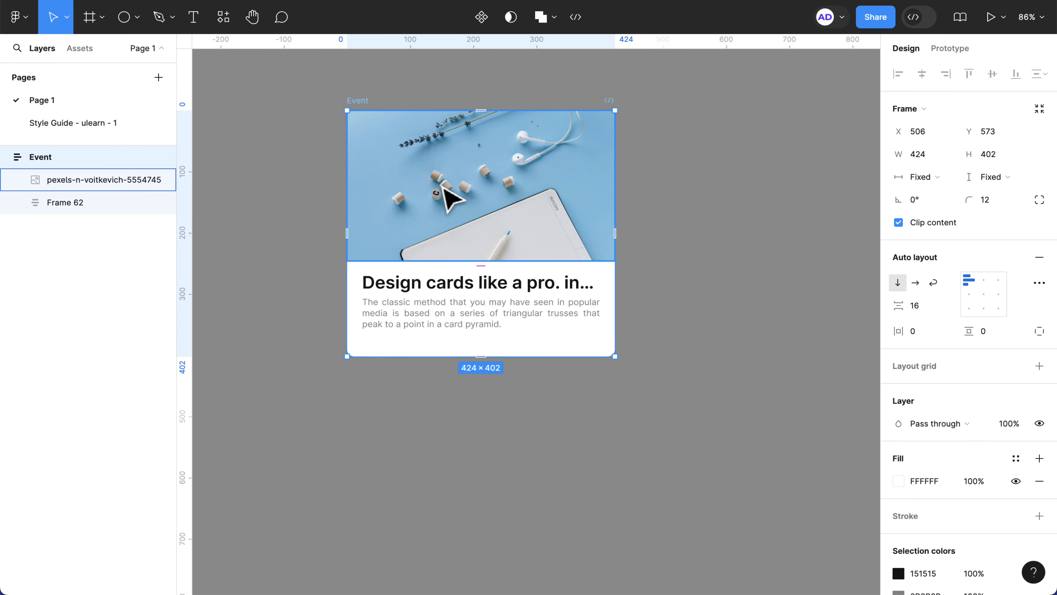
click(448, 196)
click(466, 324)
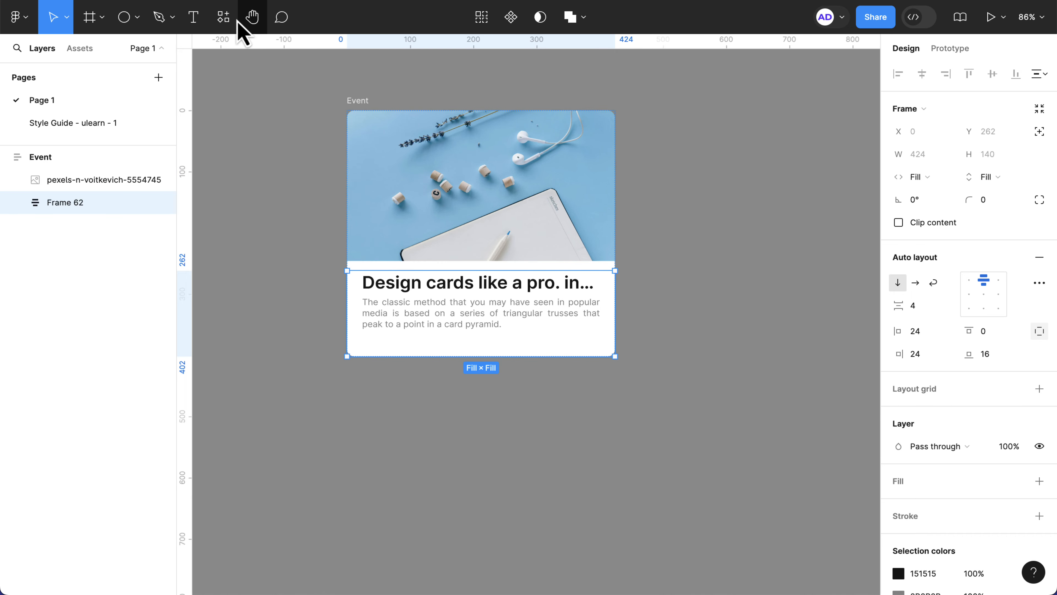
click(227, 25)
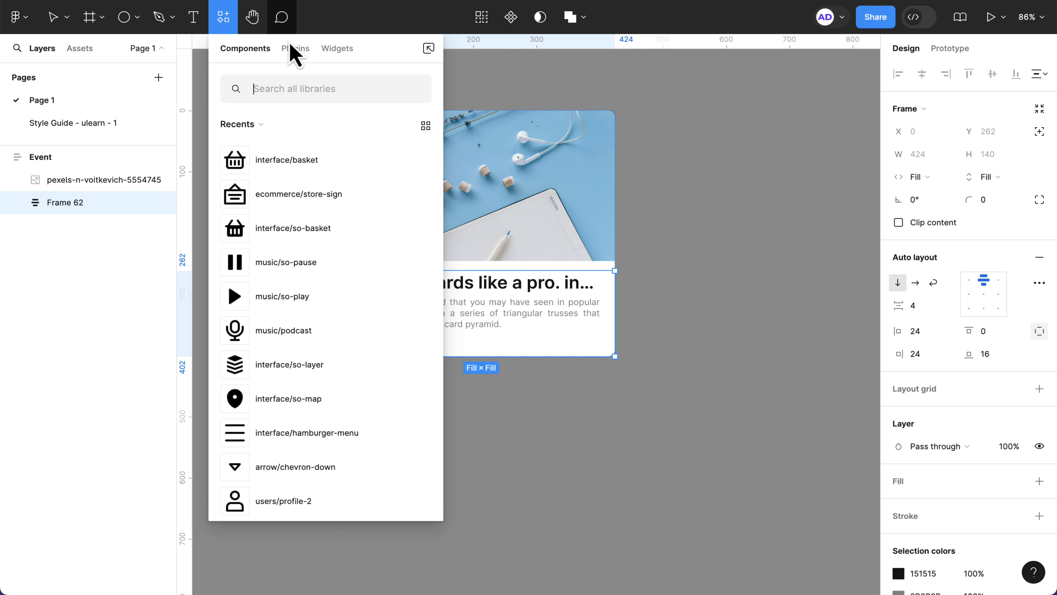
click(295, 58)
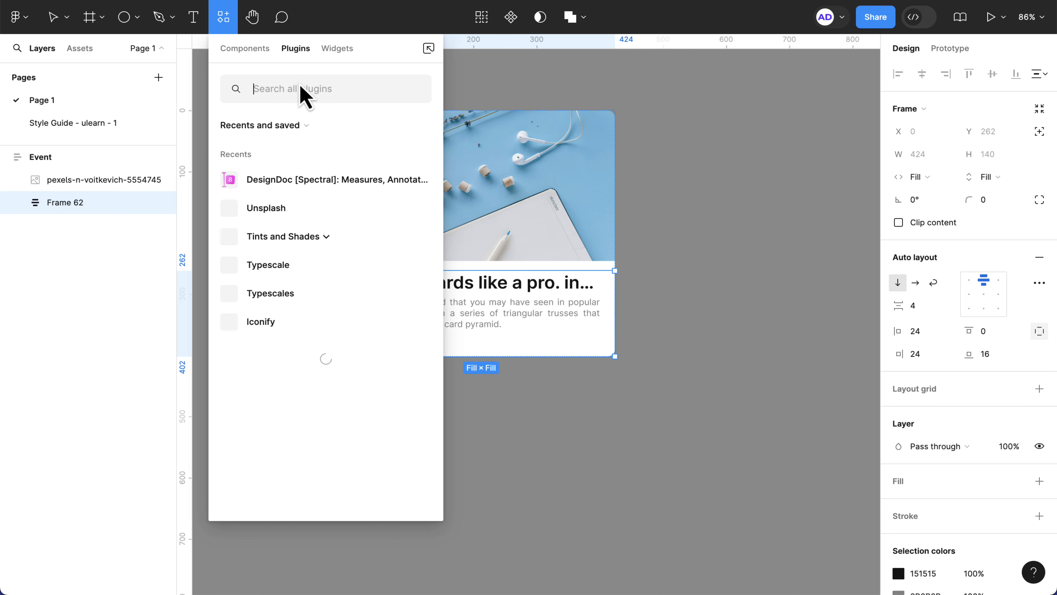
text(de)
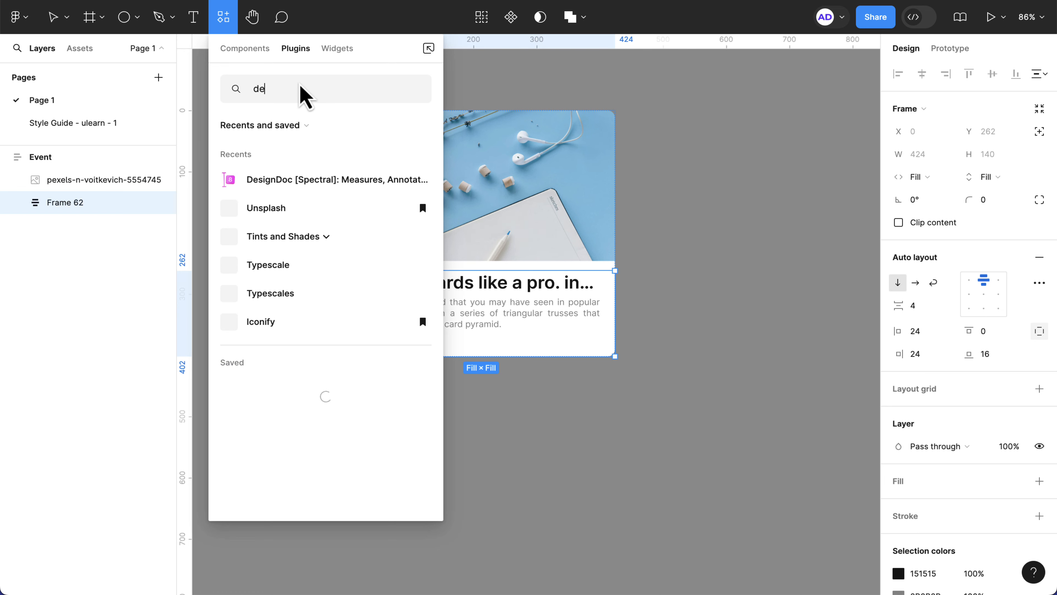
text(signdoc)
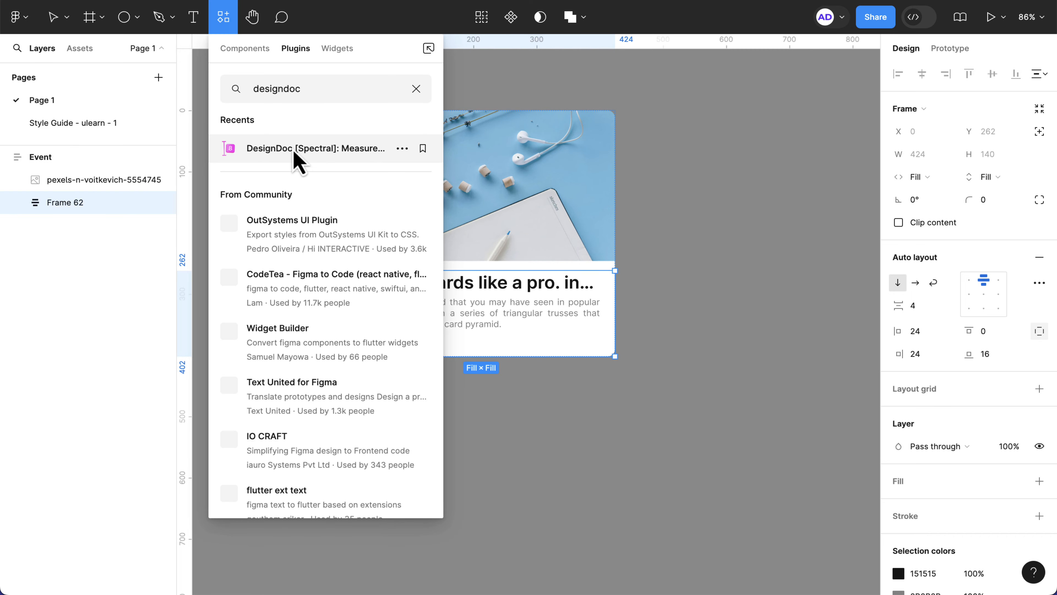
click(296, 162)
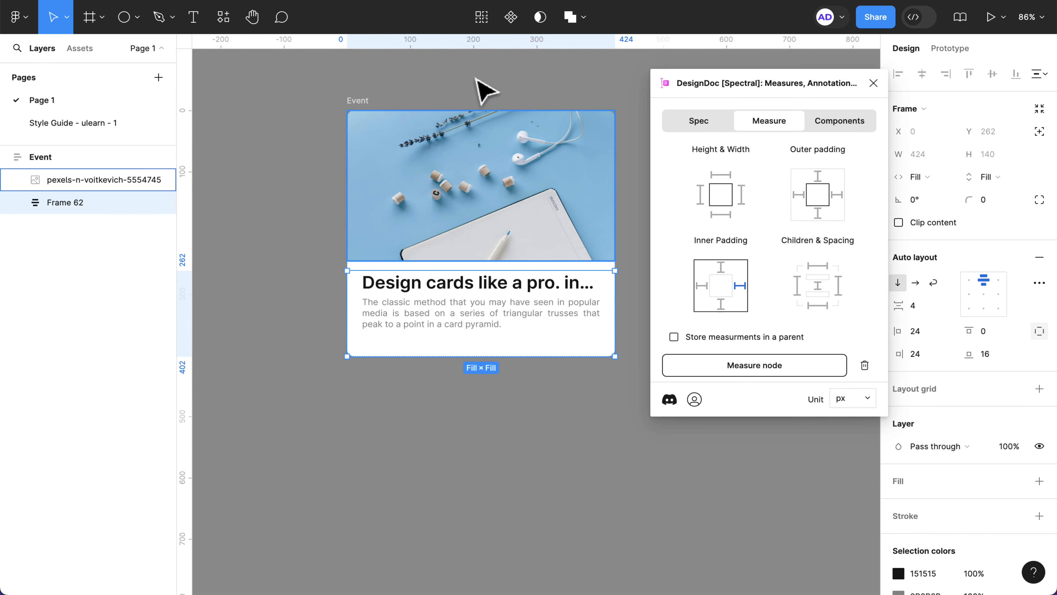
Move the plugin window closer to the card and add height measurements of the Event frame's children on its left side.
click(541, 105)
scroll(604, 104, right, 3)
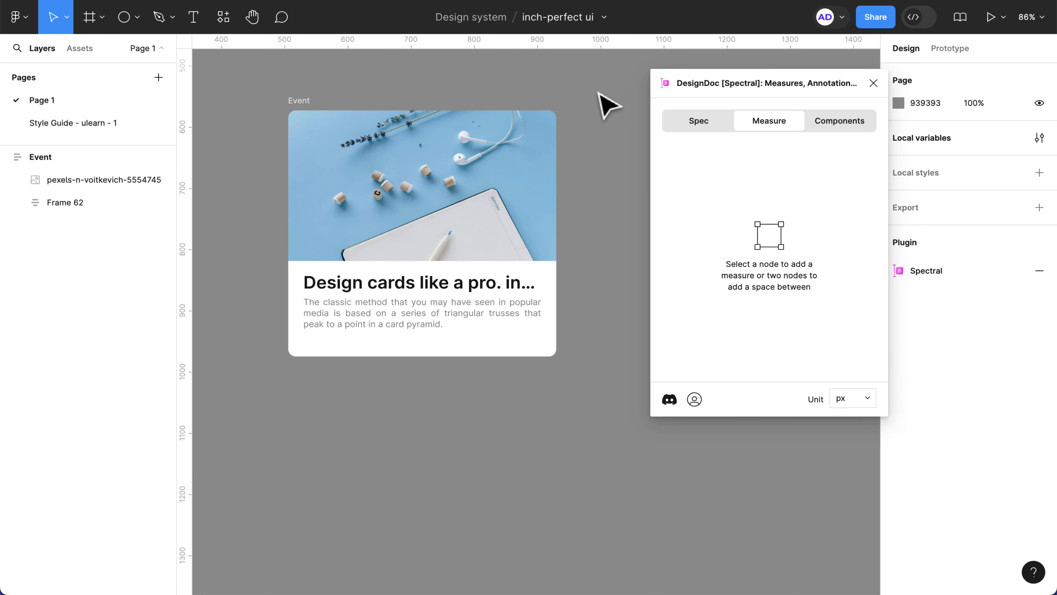
drag(767, 93, 726, 108)
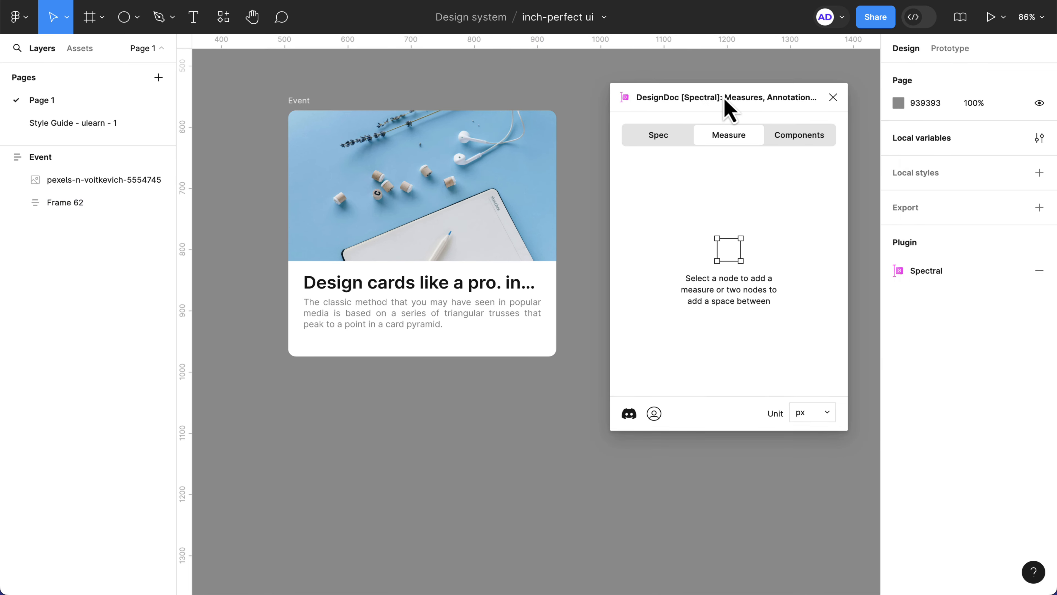
click(290, 103)
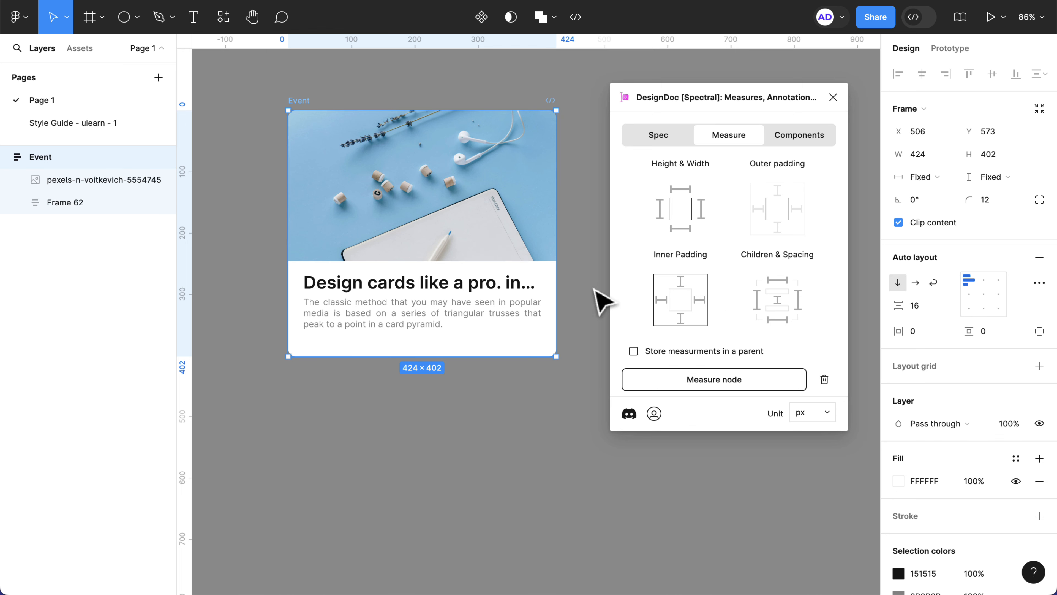
click(757, 308)
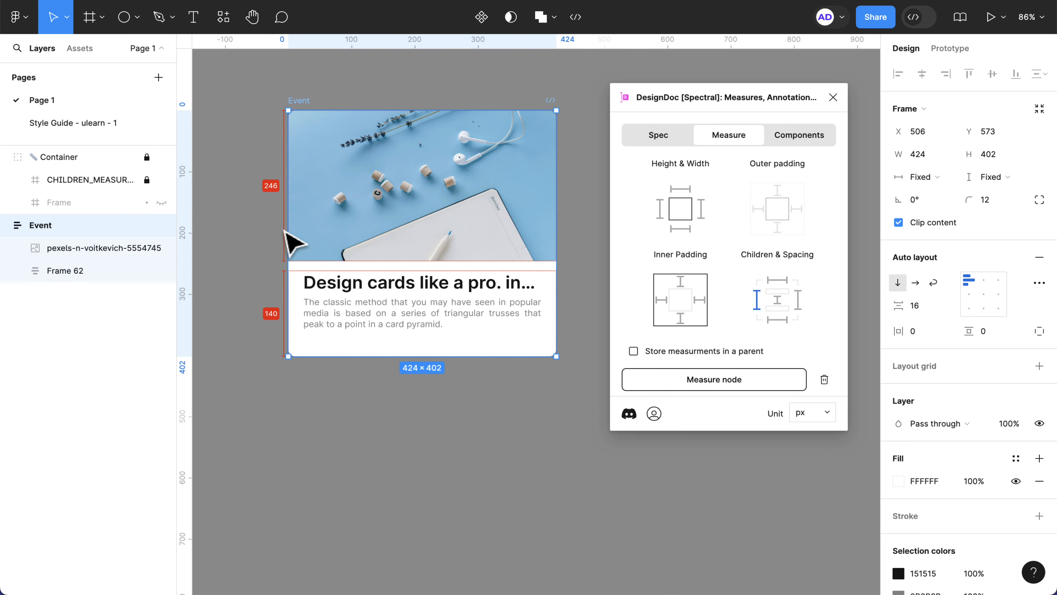
Add a measurement of the spacing between the image and the text frame of the Event card.
scroll(287, 271, up, 1)
scroll(287, 270, up, 2)
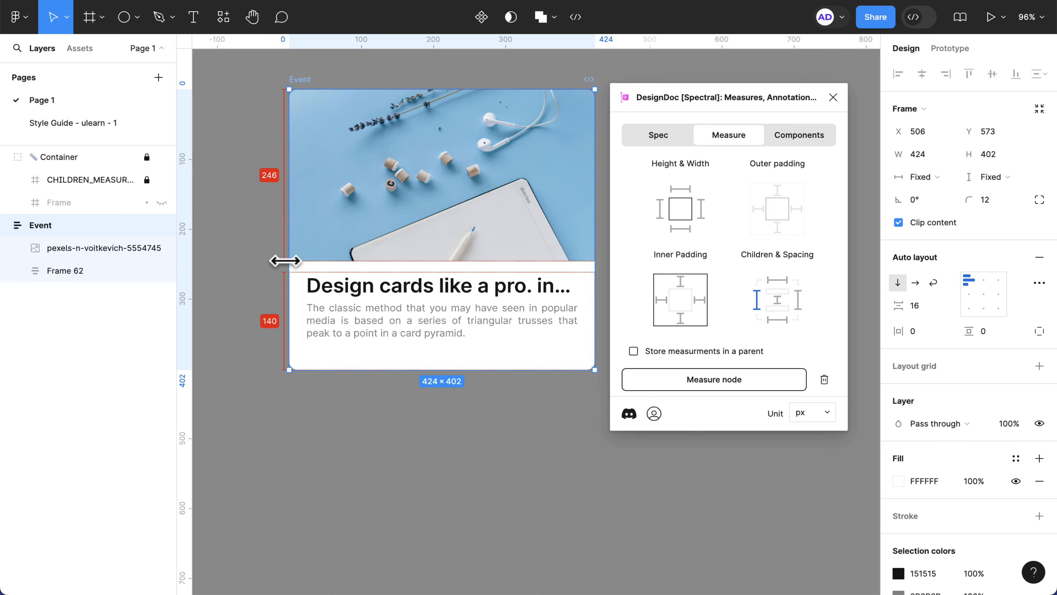
scroll(283, 266, up, 5)
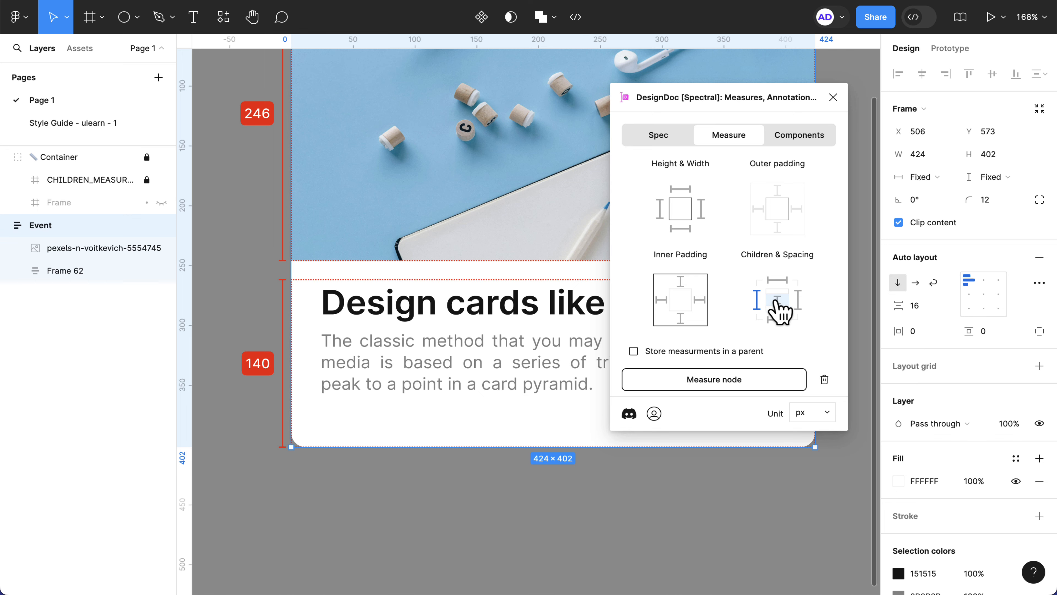
click(777, 311)
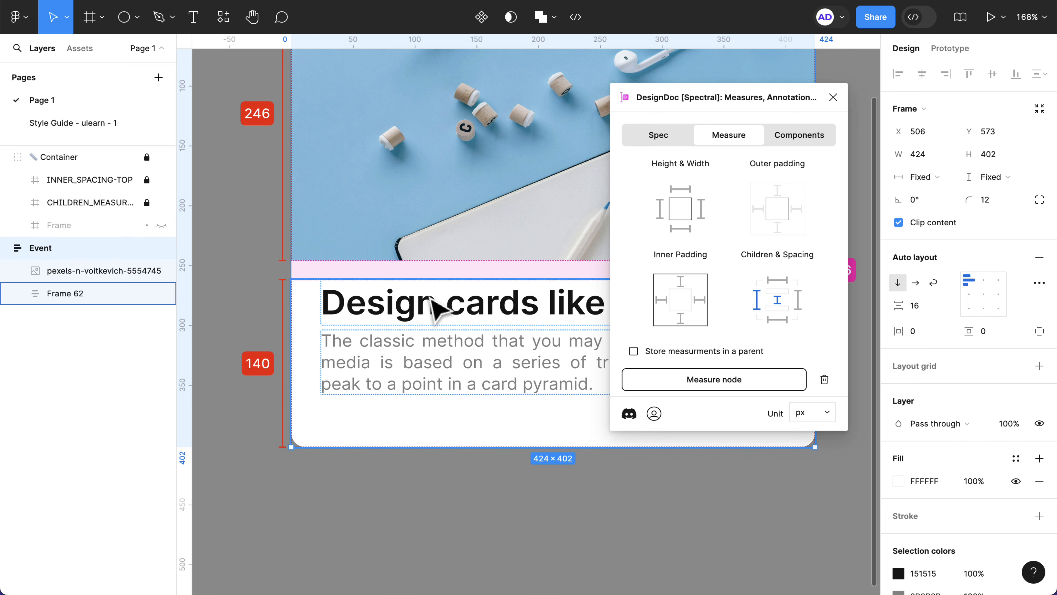
scroll(437, 308, right, 5)
scroll(437, 308, right, 3)
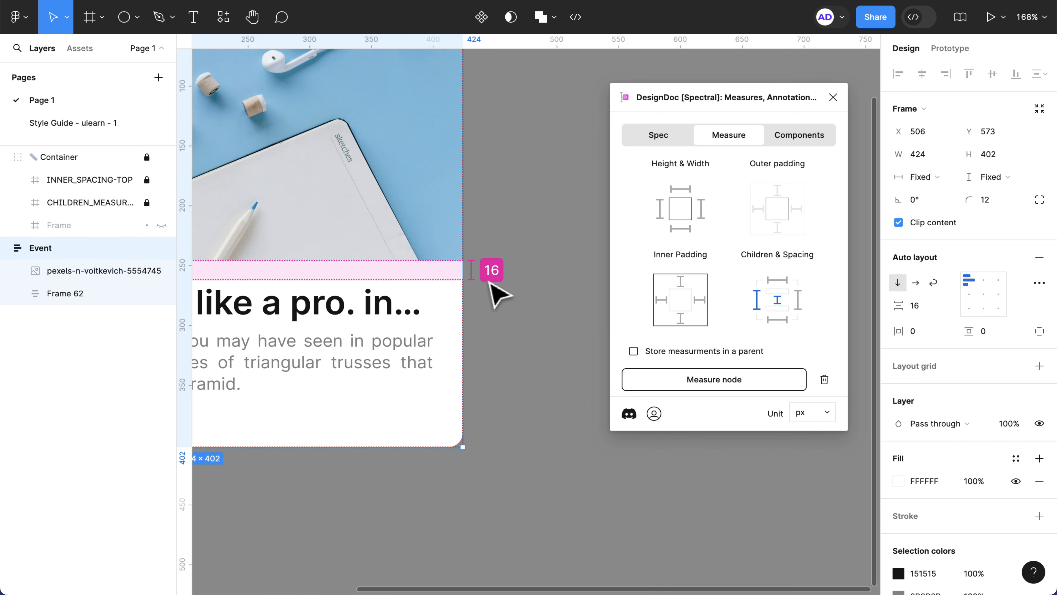
scroll(491, 288, down, 2)
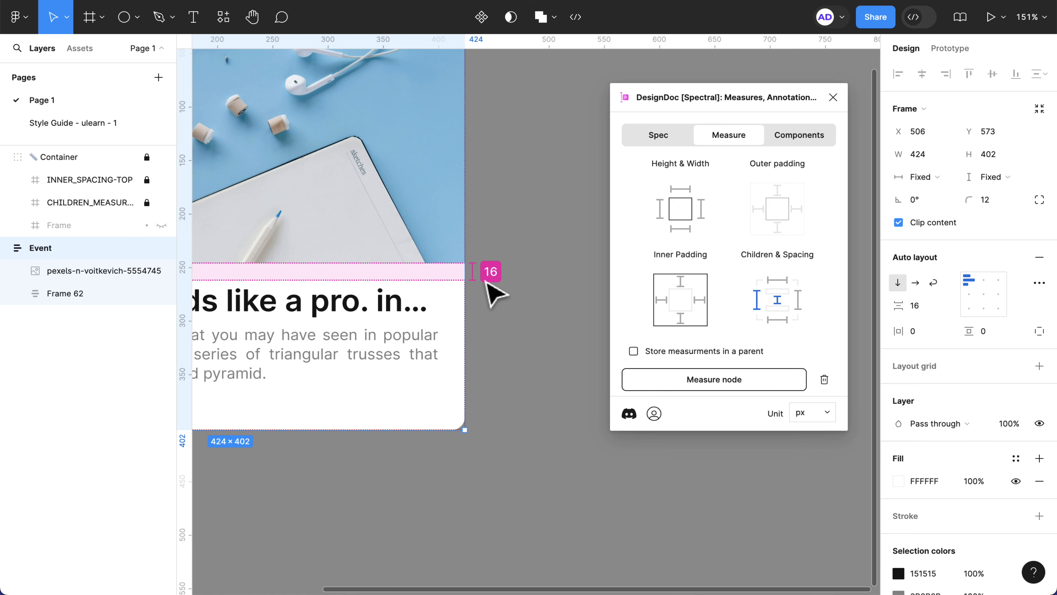
Add height measurements of the Event frame's children on its right side.
click(783, 306)
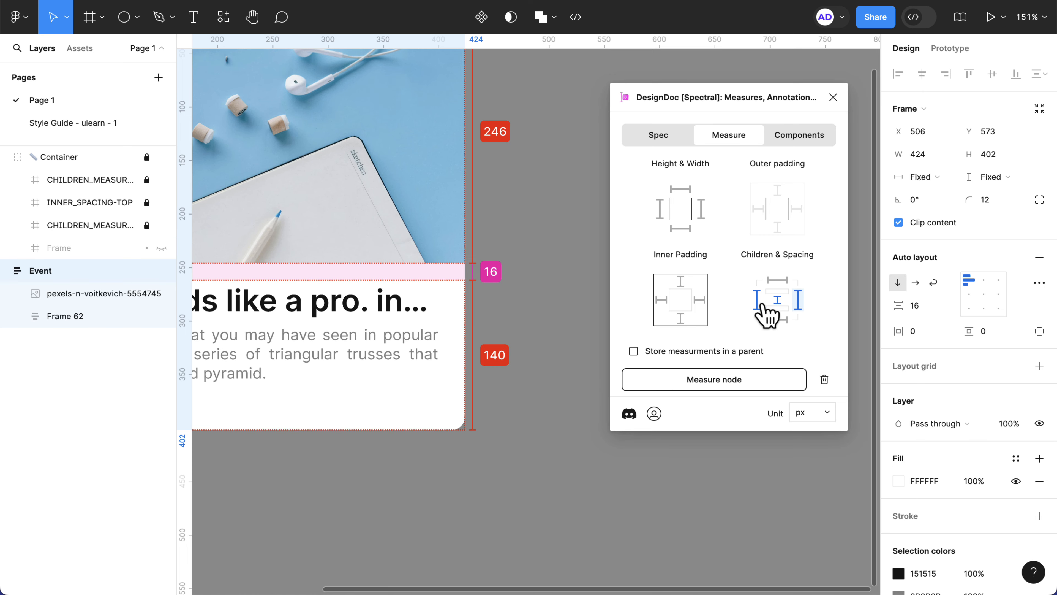
scroll(583, 332, down, 5)
scroll(583, 331, down, 2)
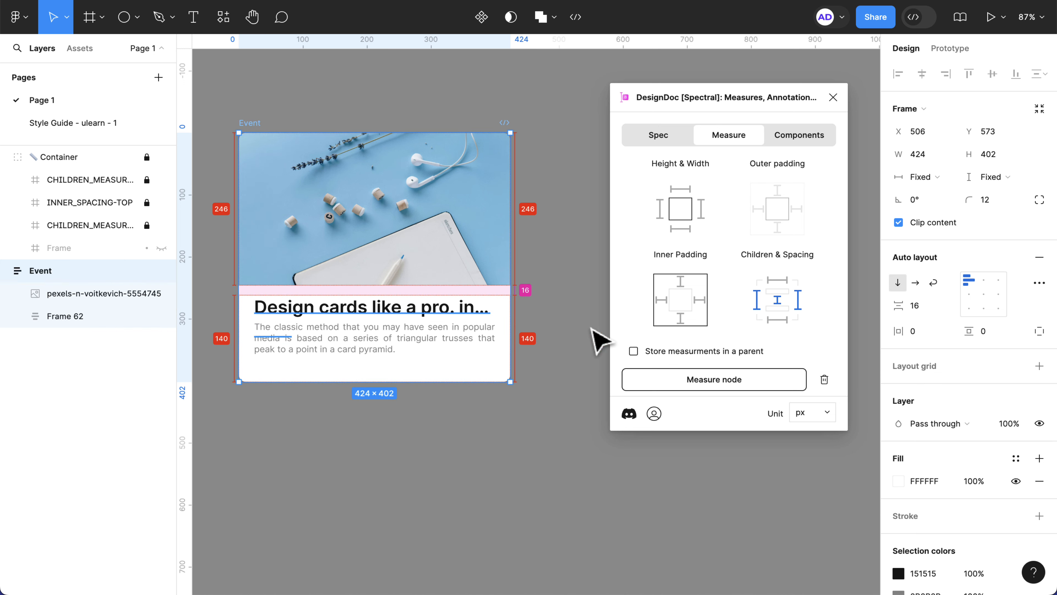
Try adding width measurements of the children below the Event frame, and undo them.
click(772, 320)
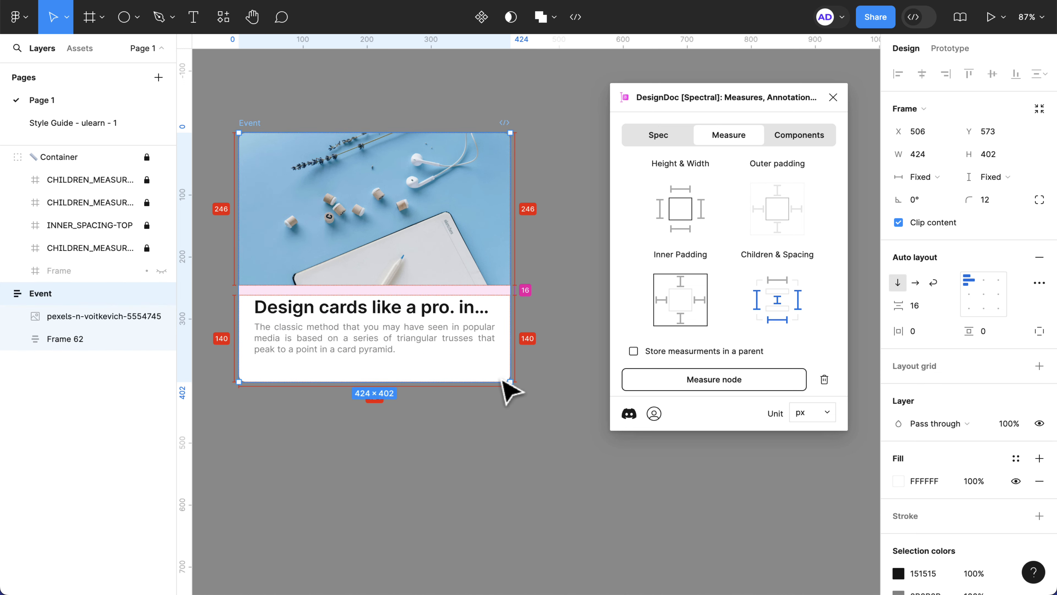
scroll(345, 412, up, 1)
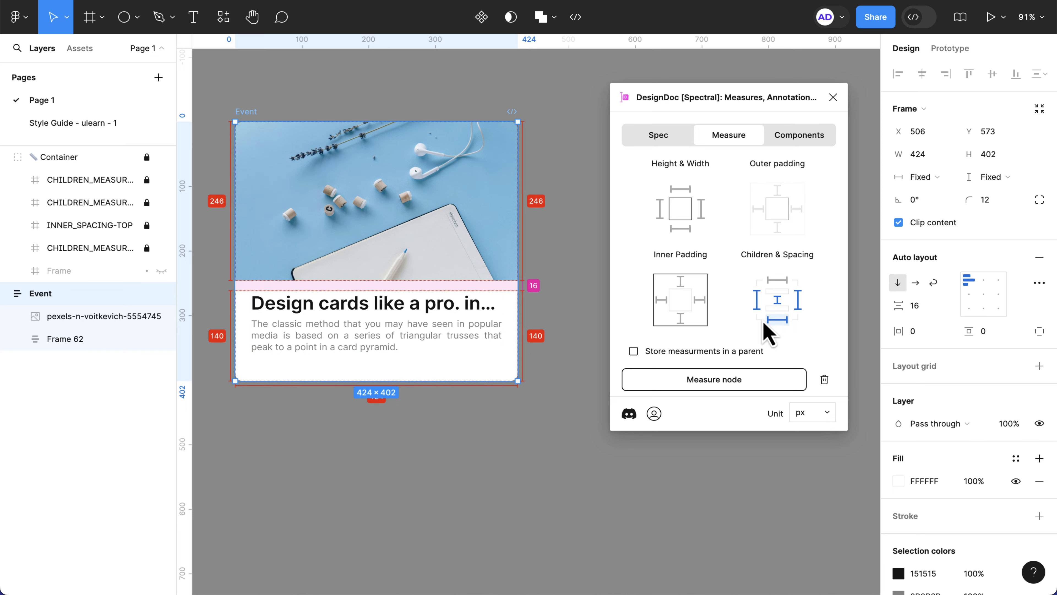
key(ctrl+z)
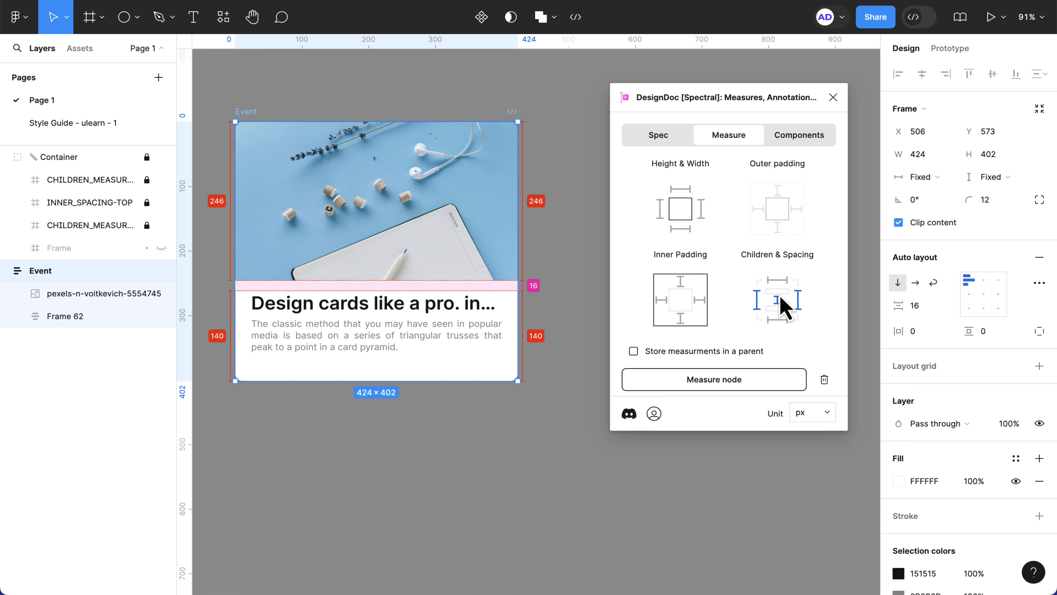
Remove the children's height measurements on the Event frame's left side.
click(755, 300)
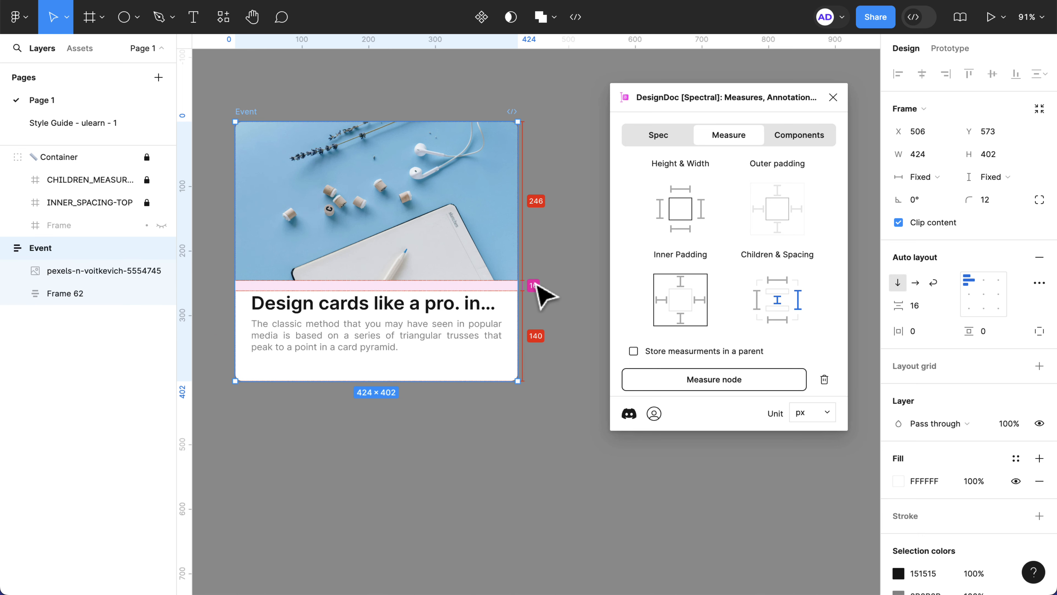
scroll(545, 288, up, 2)
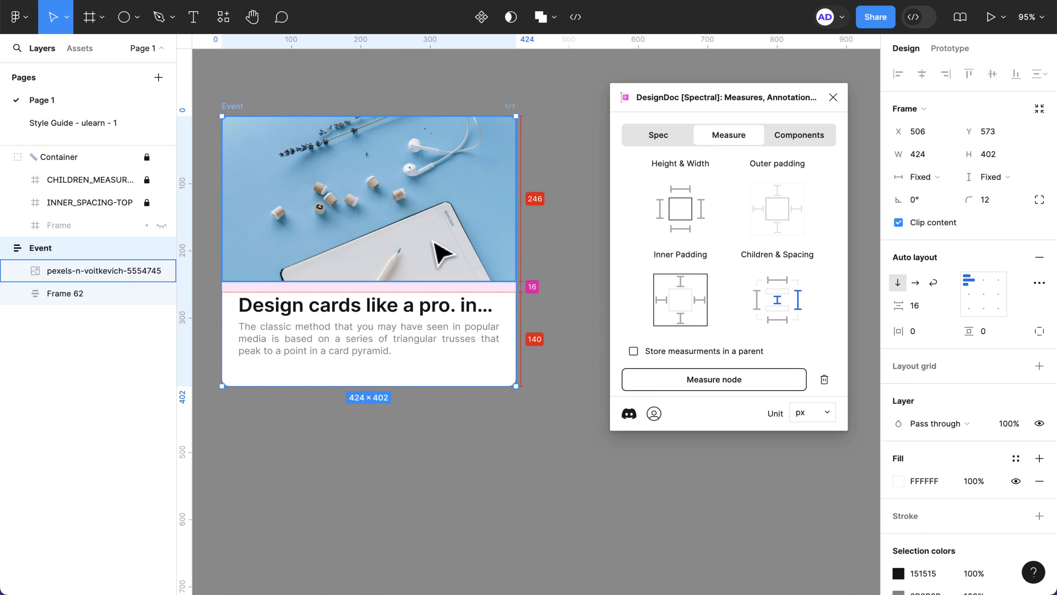
Draw a frame about 191 × 191 beside the Event card and a rectangle about 82 × 82 in its centre.
scroll(435, 244, right, 3)
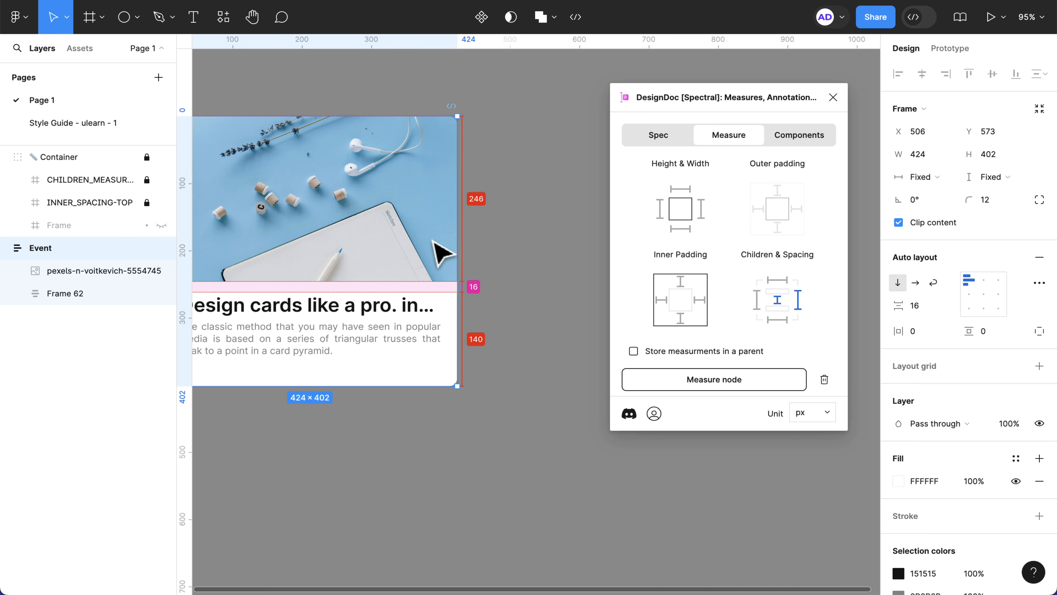
scroll(434, 241, right, 3)
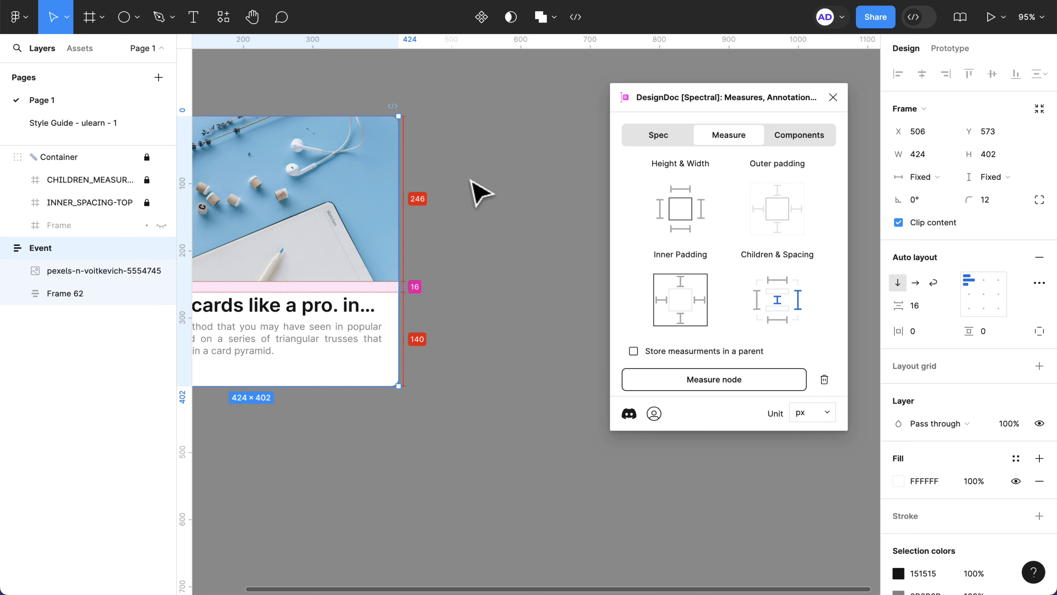
key(f)
mouse_move(469, 176)
mouse_down()
mouse_move(531, 302)
mouse_move(536, 291)
mouse_move(521, 296)
mouse_up()
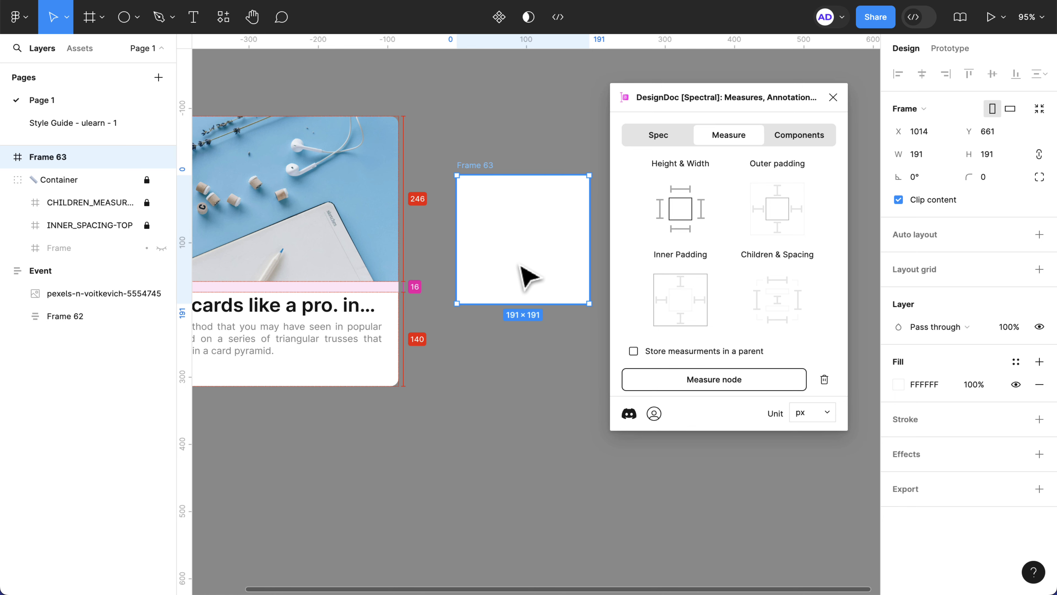
key(r)
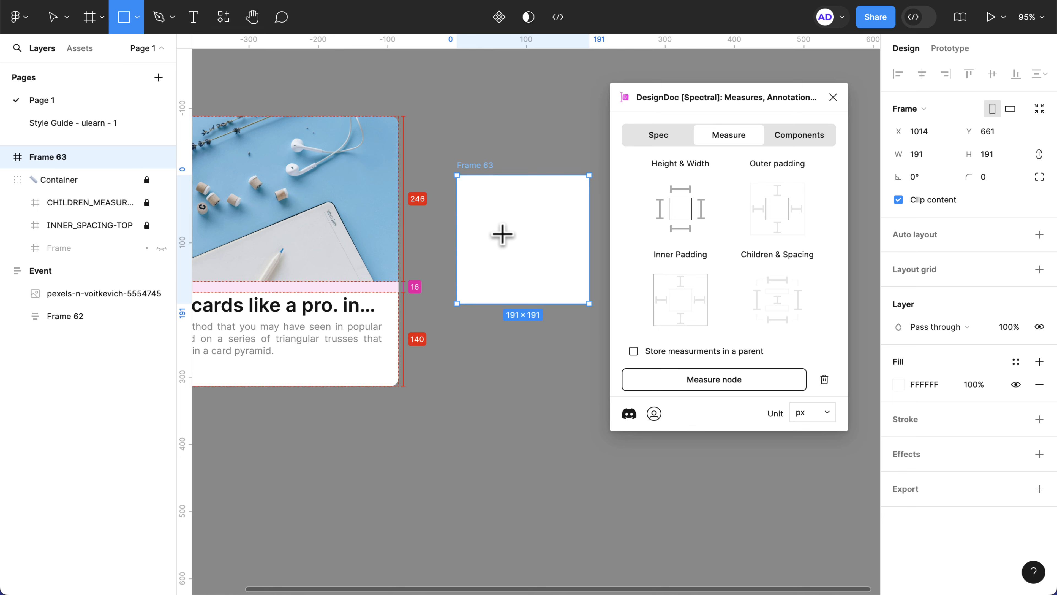
mouse_move(500, 224)
mouse_down()
mouse_move(531, 279)
mouse_move(527, 248)
mouse_move(534, 260)
mouse_up()
Add a height measurement on the left side of the new square frame.
scroll(534, 259, right, 3)
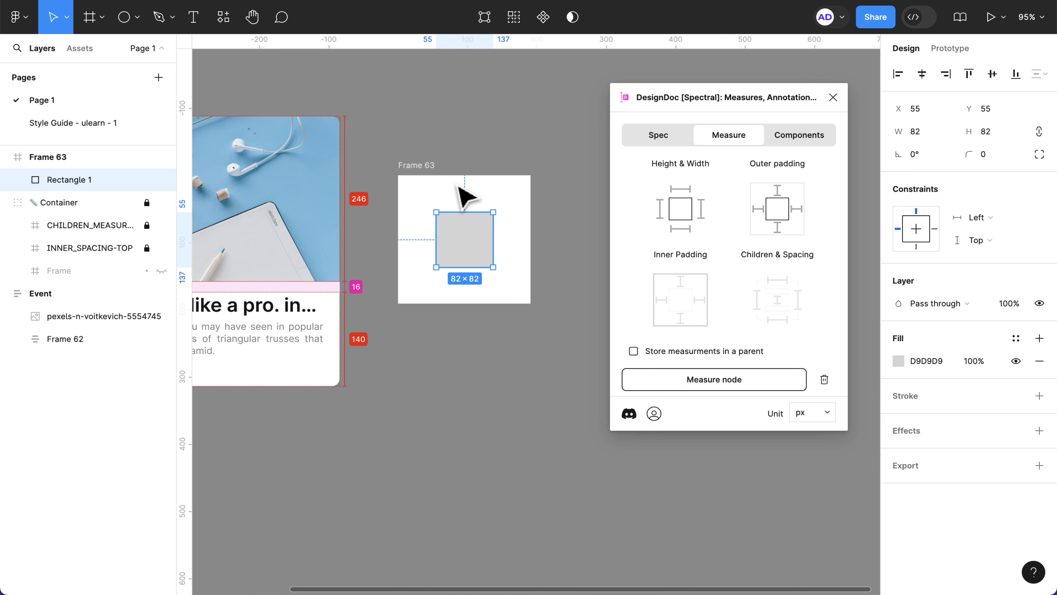
click(431, 173)
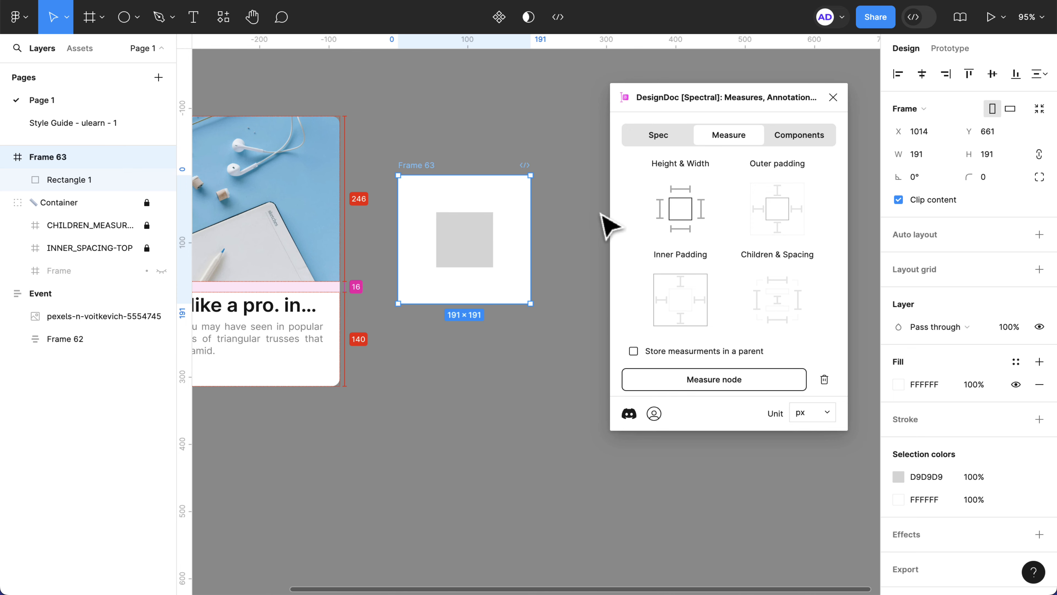
click(665, 212)
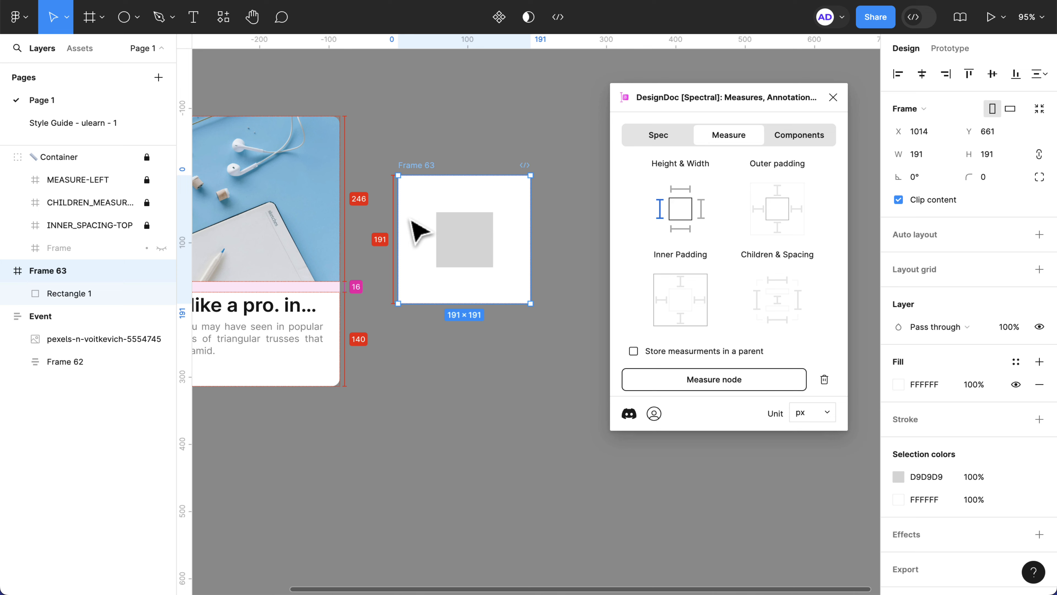
Add outer padding measurements on the left and right sides of the grey rectangle.
scroll(583, 276, up, 1)
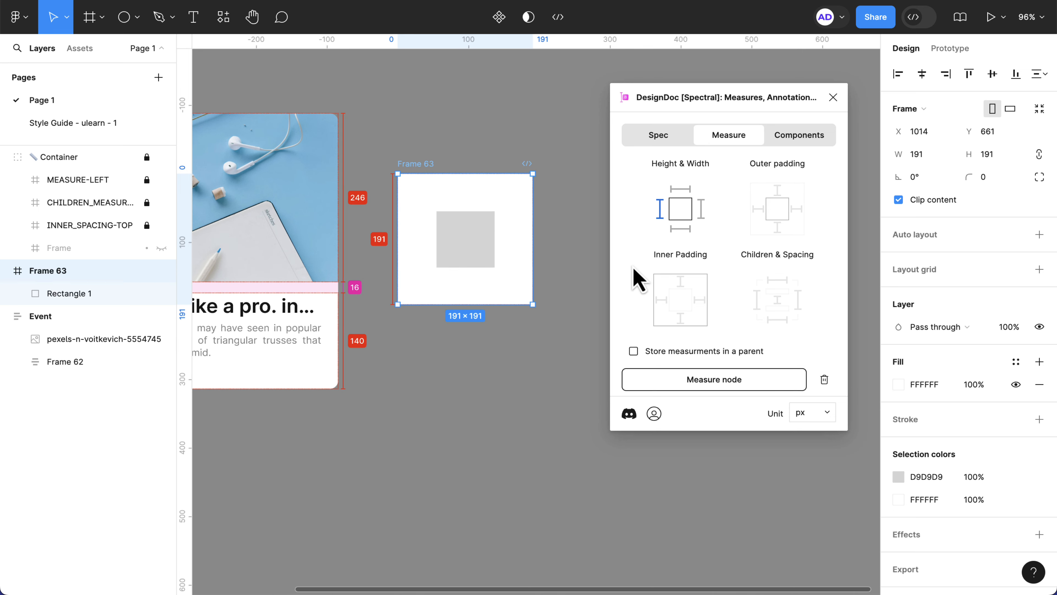
click(477, 243)
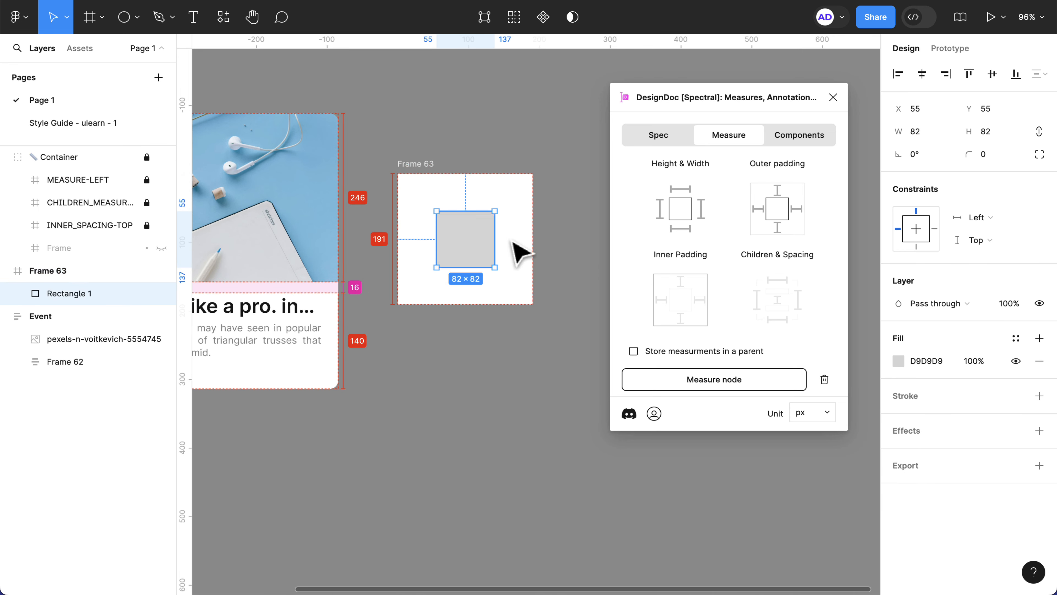
click(758, 217)
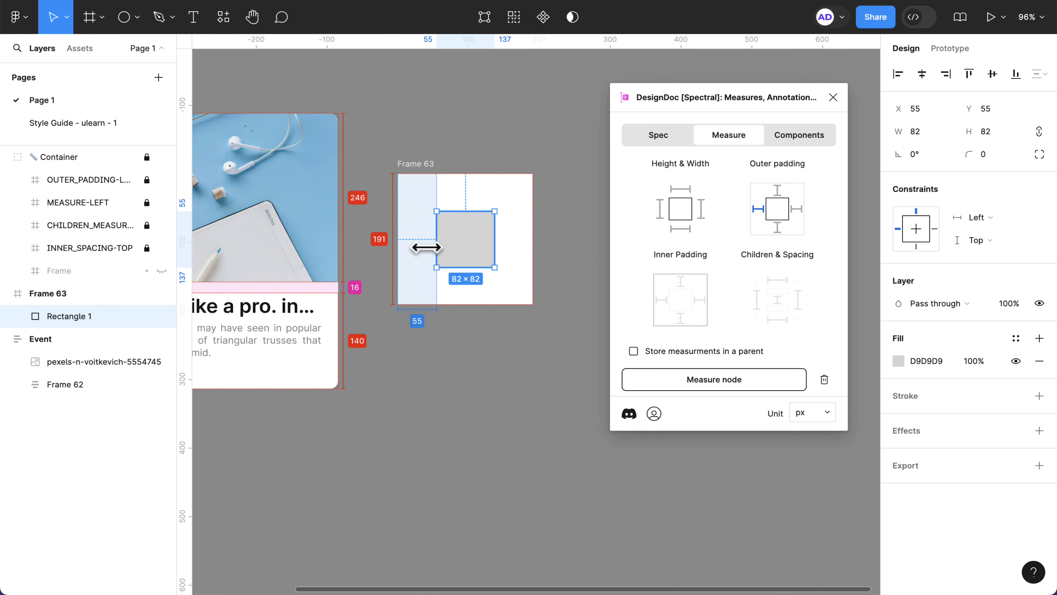
click(800, 211)
scroll(457, 240, up, 5)
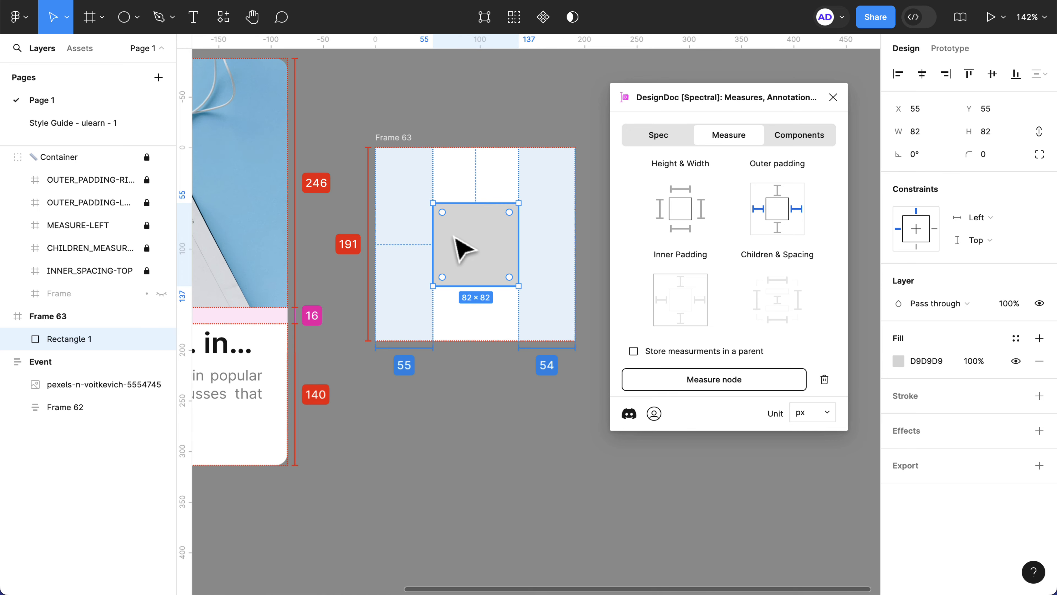
scroll(491, 266, up, 2)
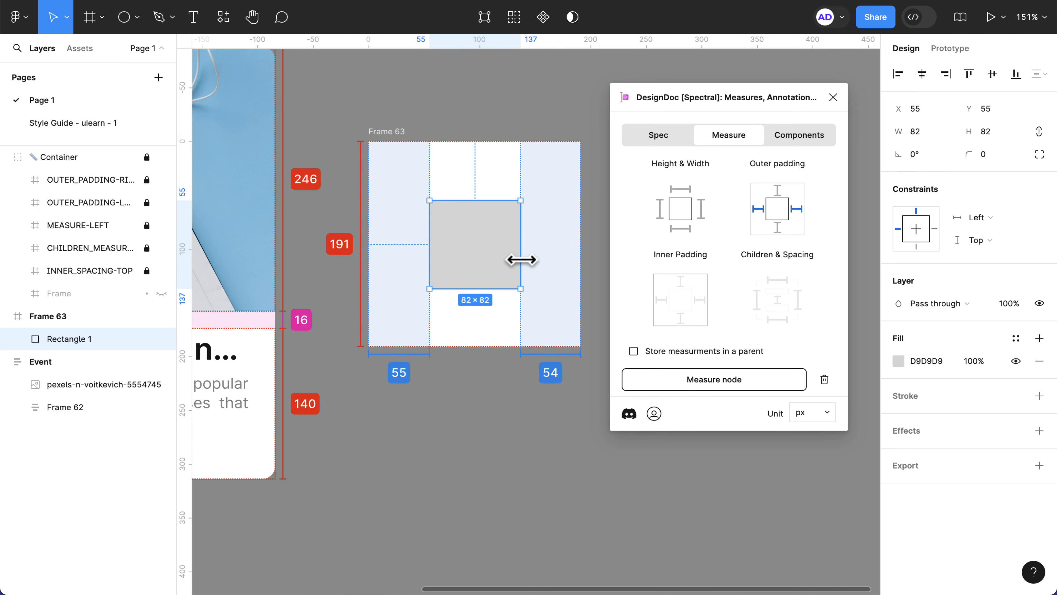
scroll(541, 250, right, 3)
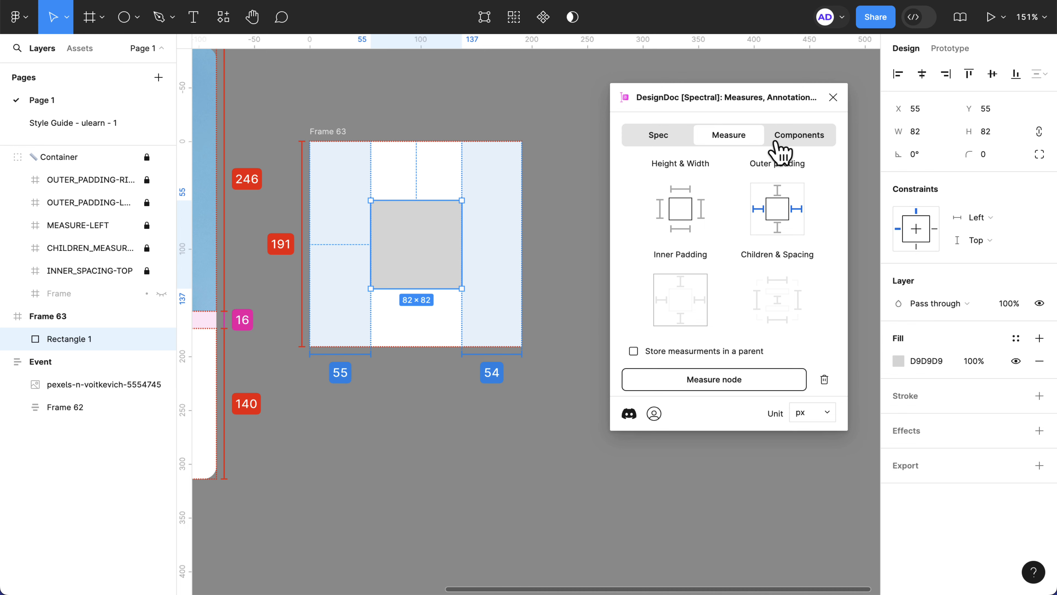
Place a Measure component in the padding area between the grey rectangle and the frame's right edge.
click(785, 144)
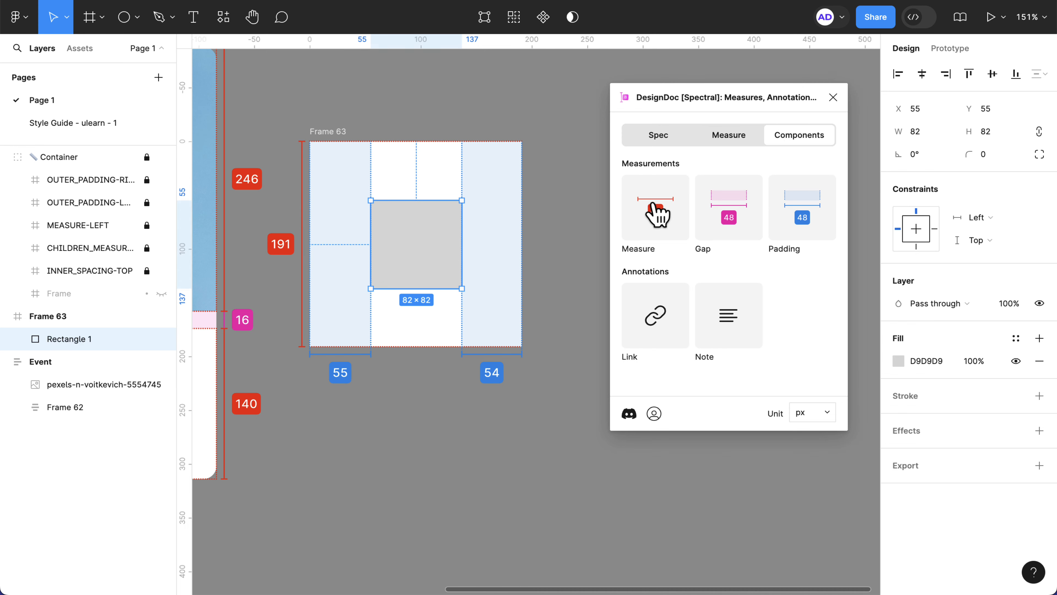
drag(636, 234, 492, 237)
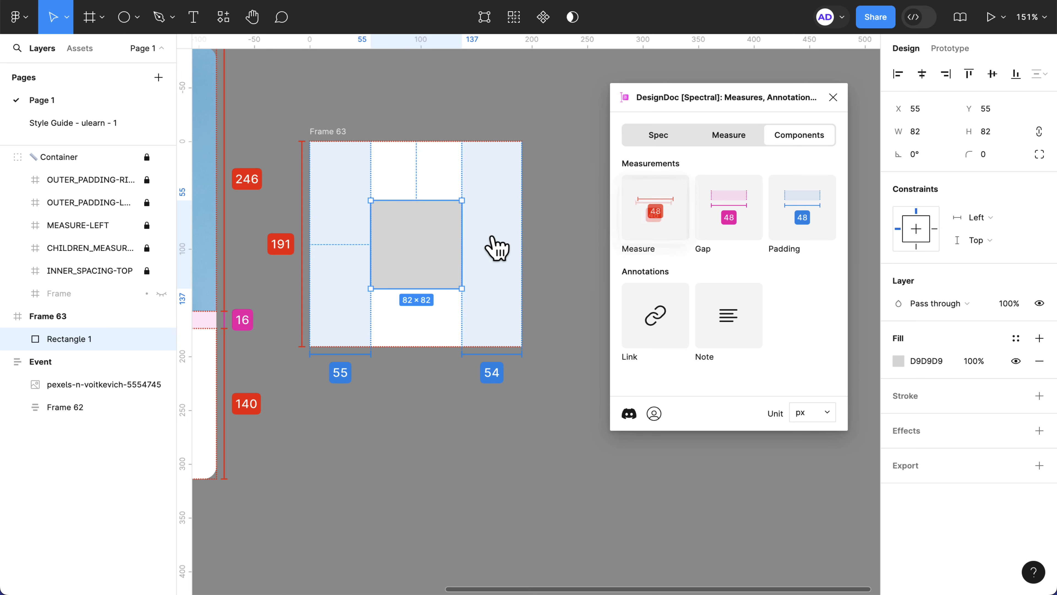
scroll(522, 269, up, 3)
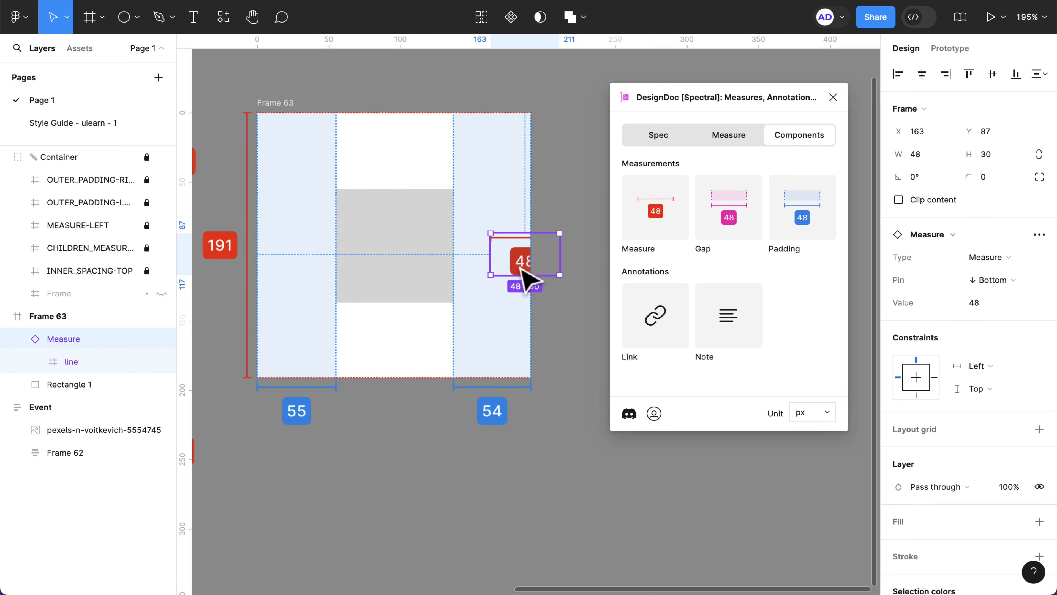
drag(481, 269, 489, 257)
Nudge the Measure component to X 138, Y 90, just inside the left boundary of the right padding area.
scroll(489, 259, up, 3)
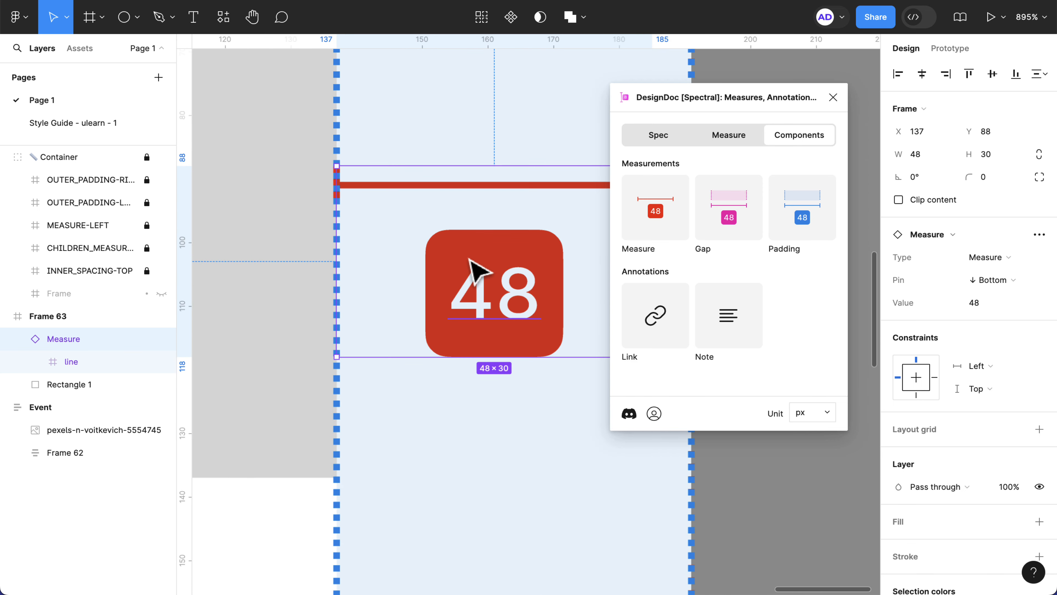
key(Right)
key(Right)
key(Right)
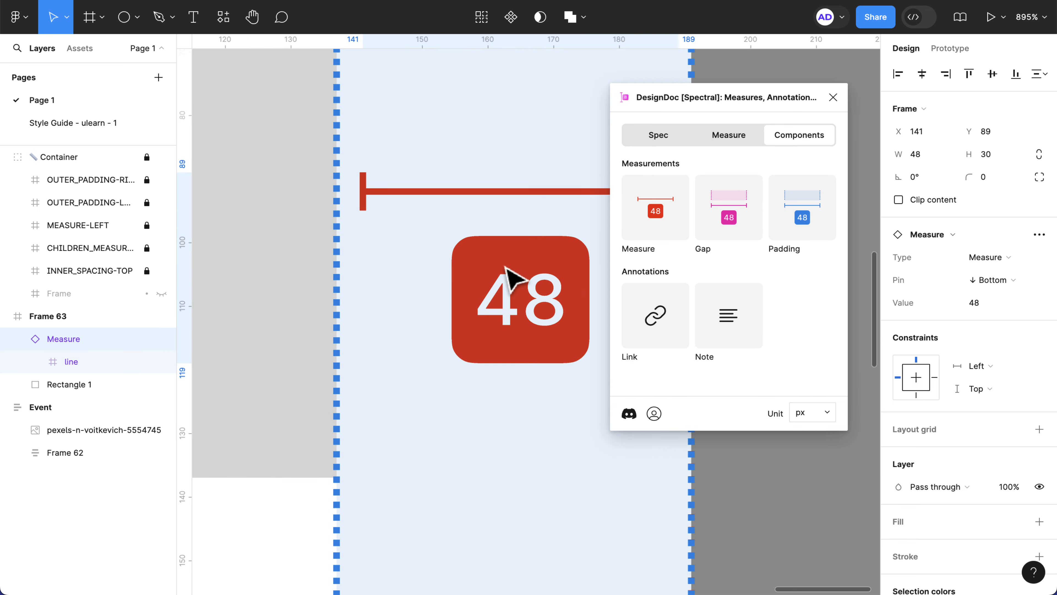
key(Down)
key(Down)
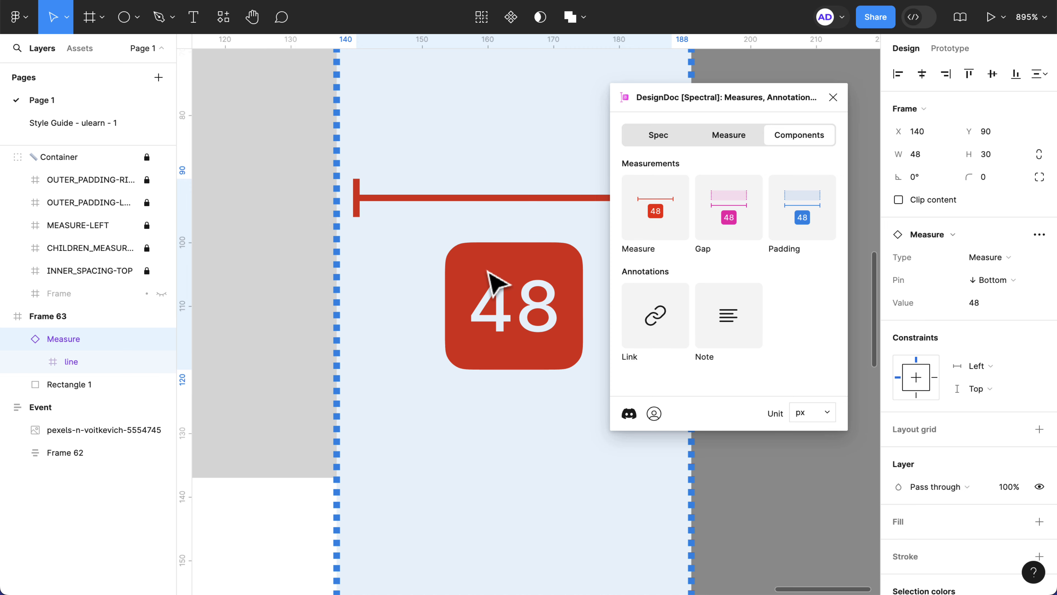
key(Left)
key(Left)
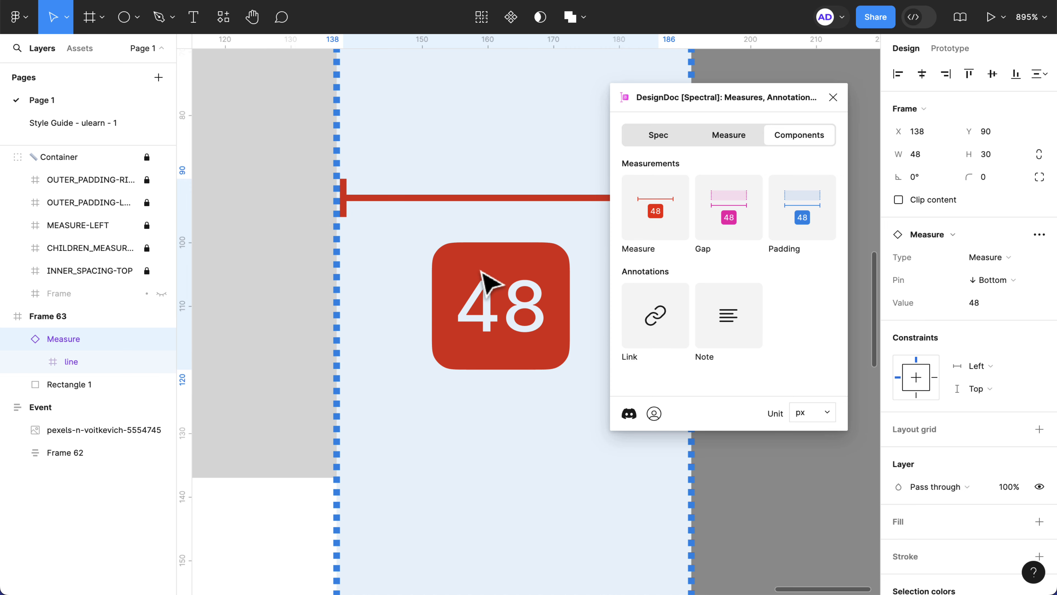
Widen the Measure component to 52 px towards the frame's right edge and deselect it.
scroll(460, 248, right, 3)
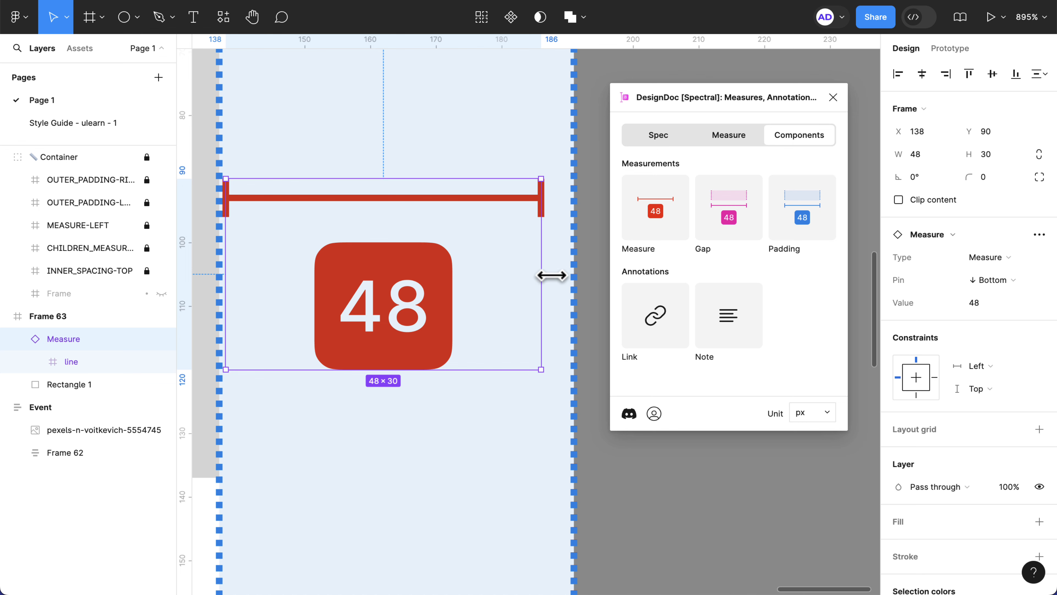
drag(551, 275, 566, 277)
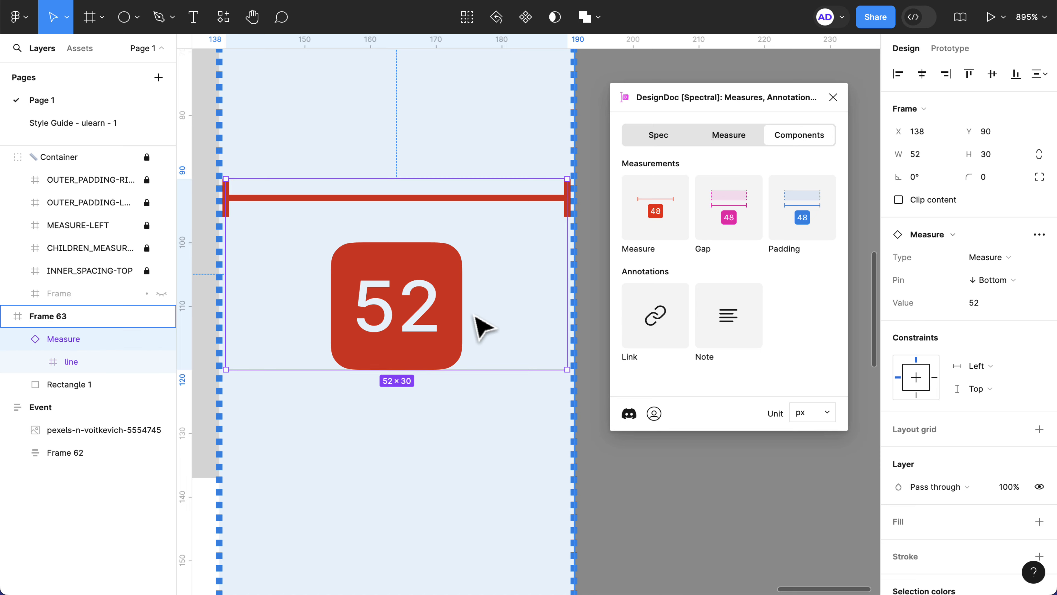
scroll(479, 325, down, 5)
scroll(485, 326, down, 1)
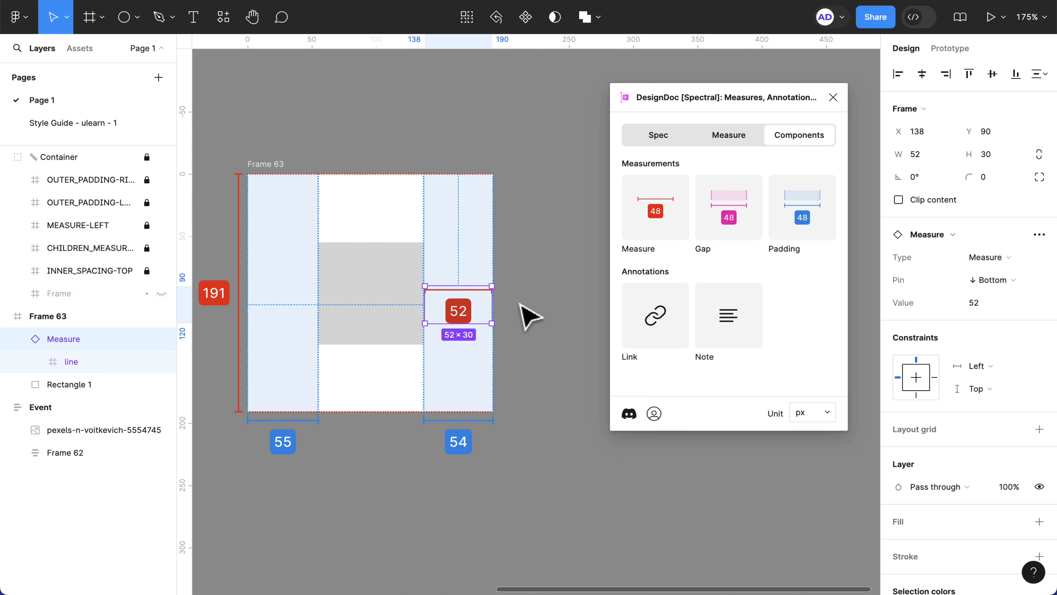
click(524, 314)
scroll(456, 317, left, 3)
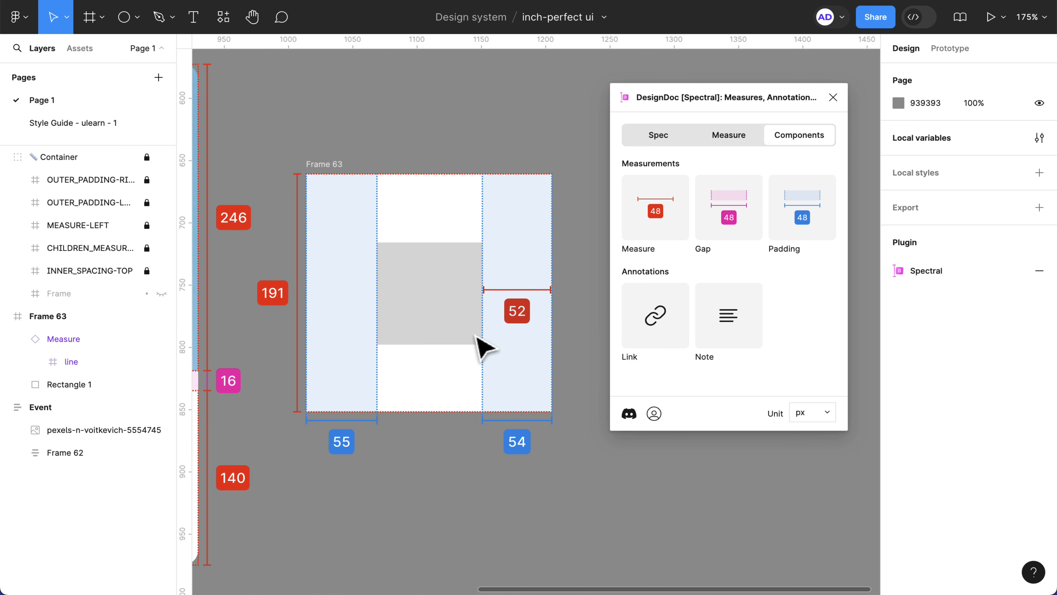
scroll(460, 343, down, 5)
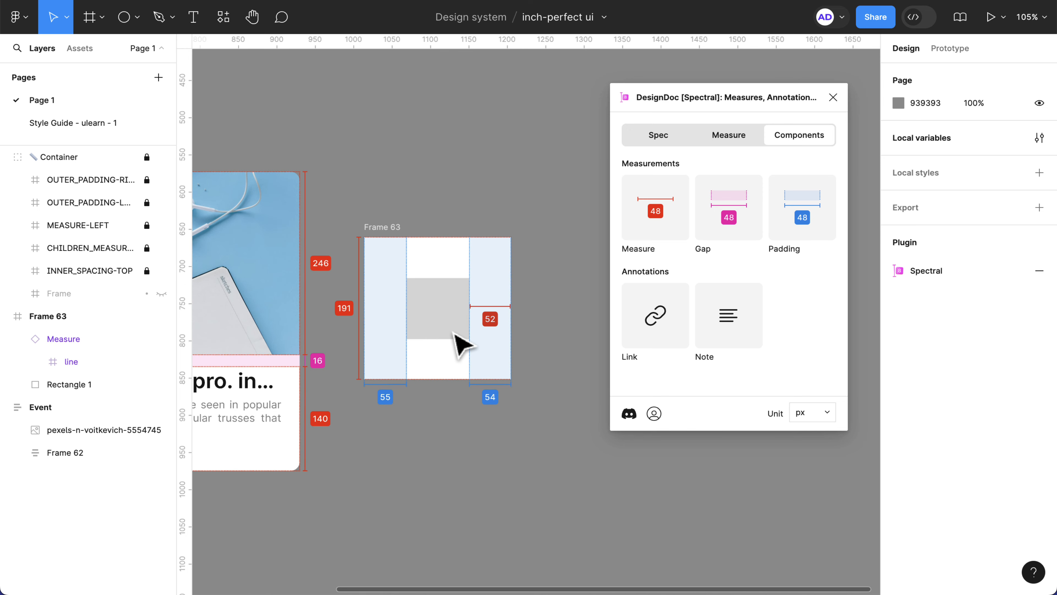
scroll(460, 342, right, 3)
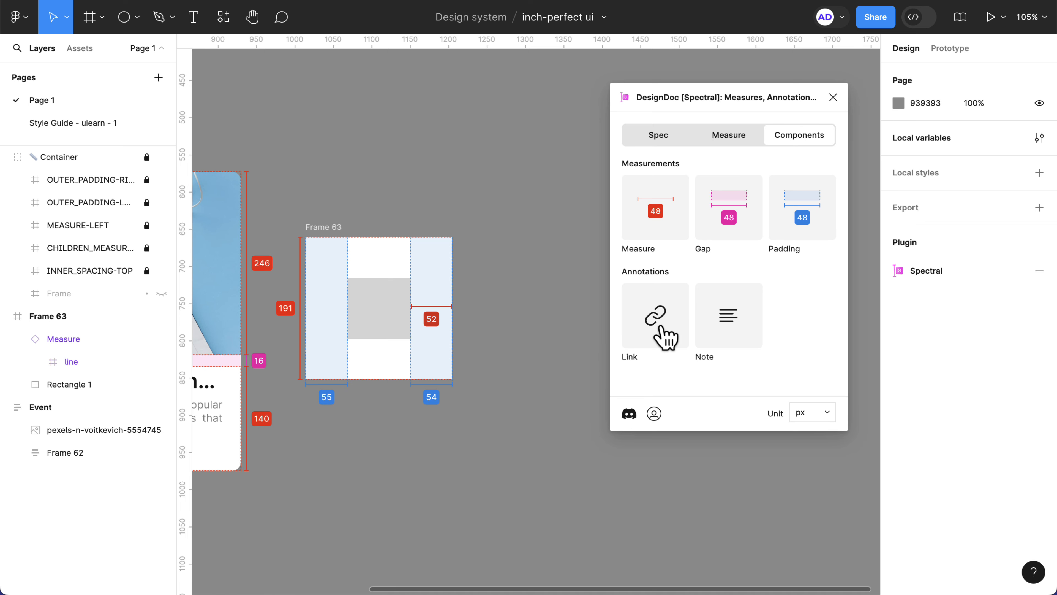
mouse_move(661, 329)
mouse_down()
mouse_move(609, 344)
mouse_move(569, 323)
mouse_move(524, 265)
mouse_up()
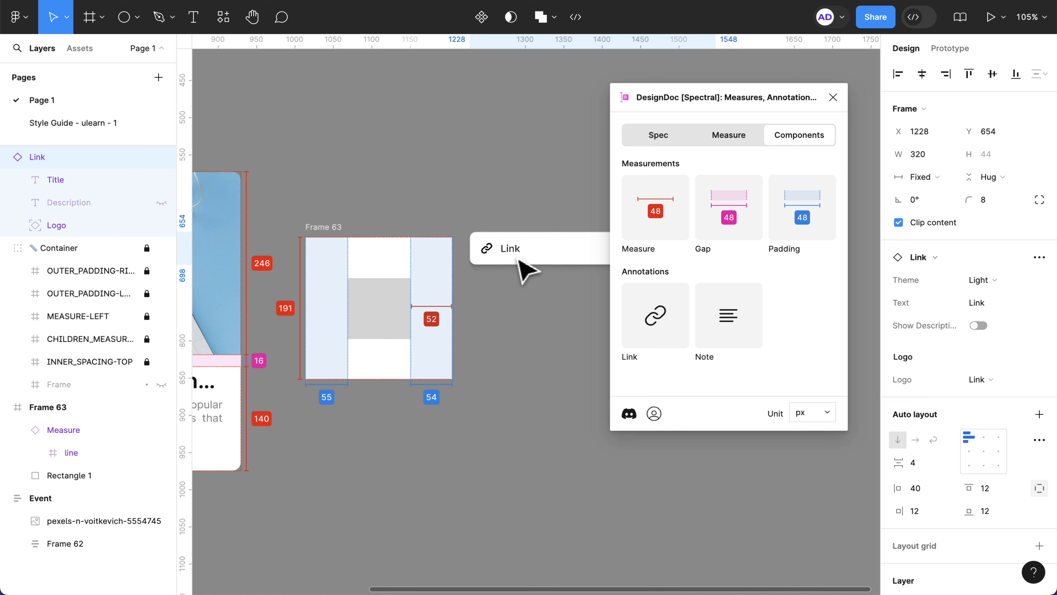
scroll(529, 271, right, 5)
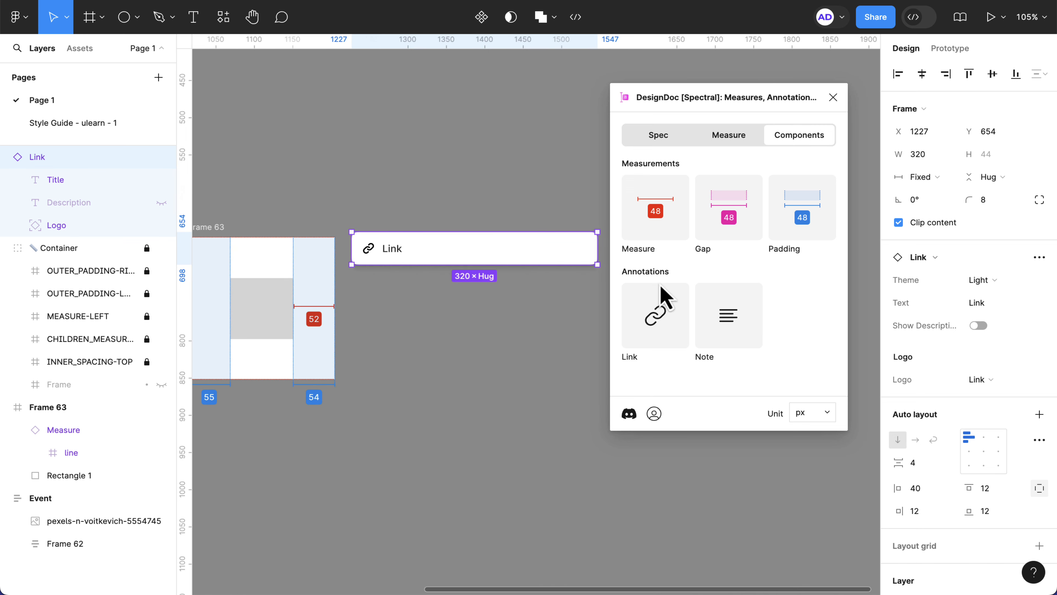
click(1004, 307)
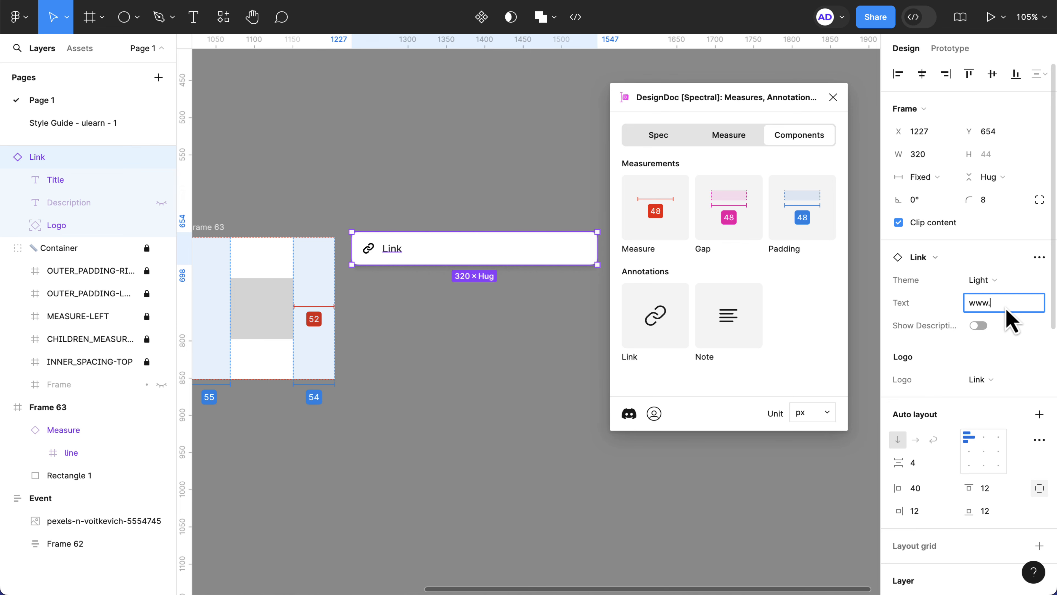
text(www.facebook.com)
key(Return)
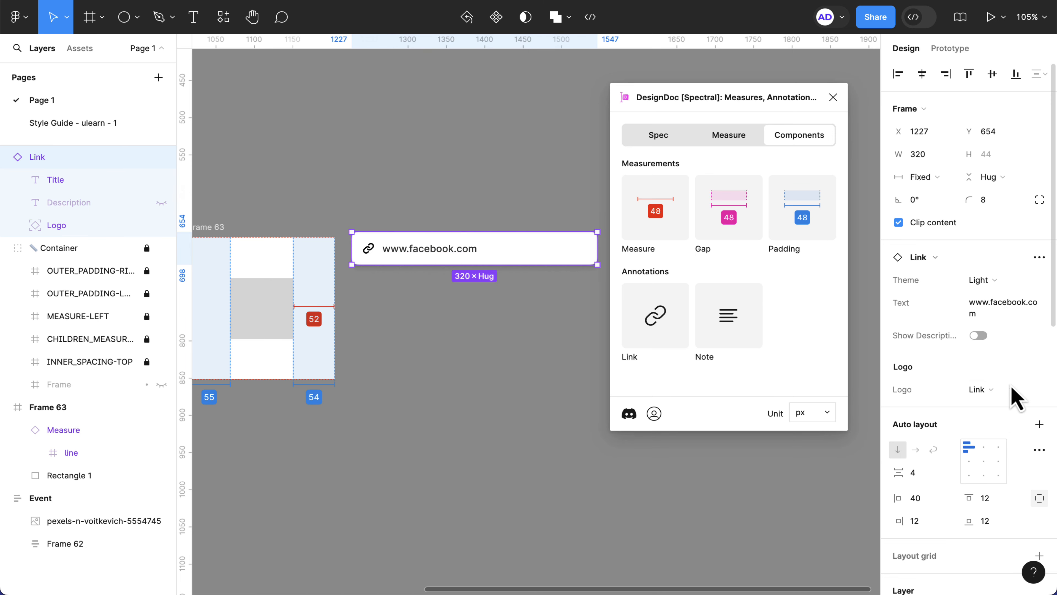
Add a Note annotation, align it directly below the Link annotation, and set its text to "Sized of buttons".
click(747, 324)
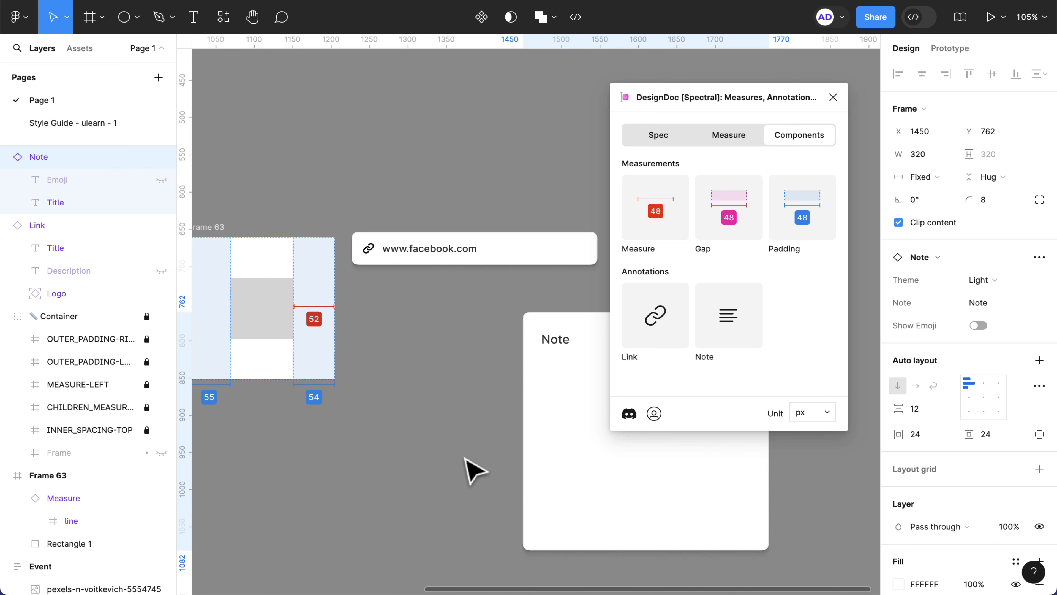
drag(464, 457, 441, 498)
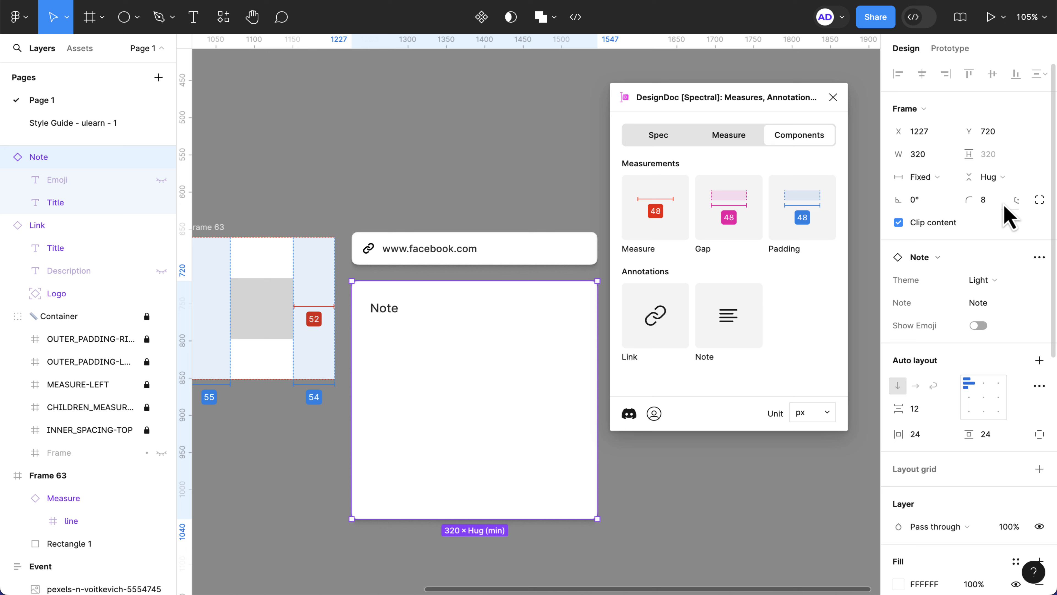
click(985, 304)
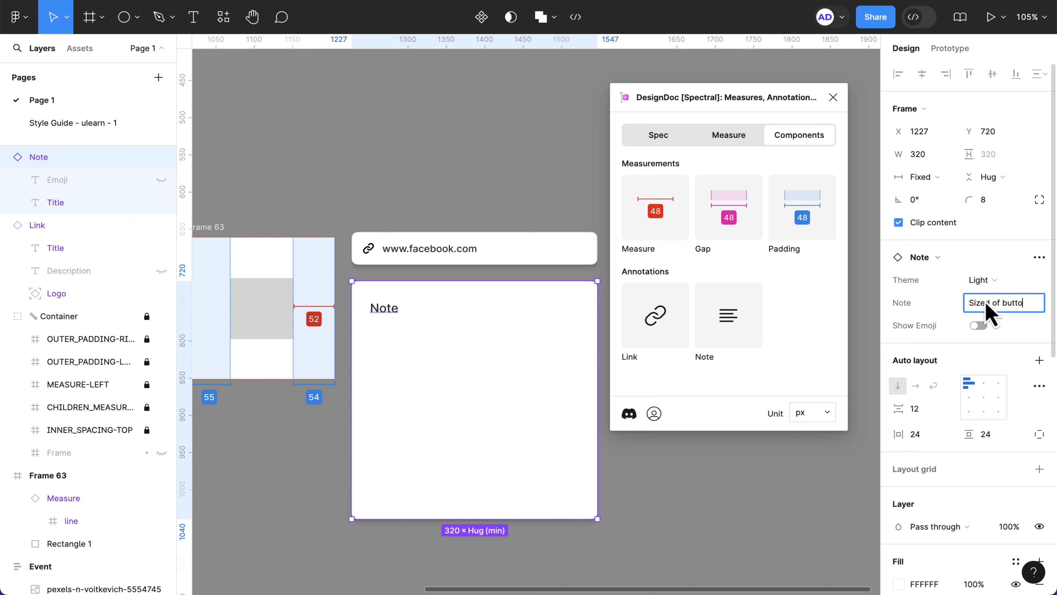
text(Sized of buttons)
key(Return)
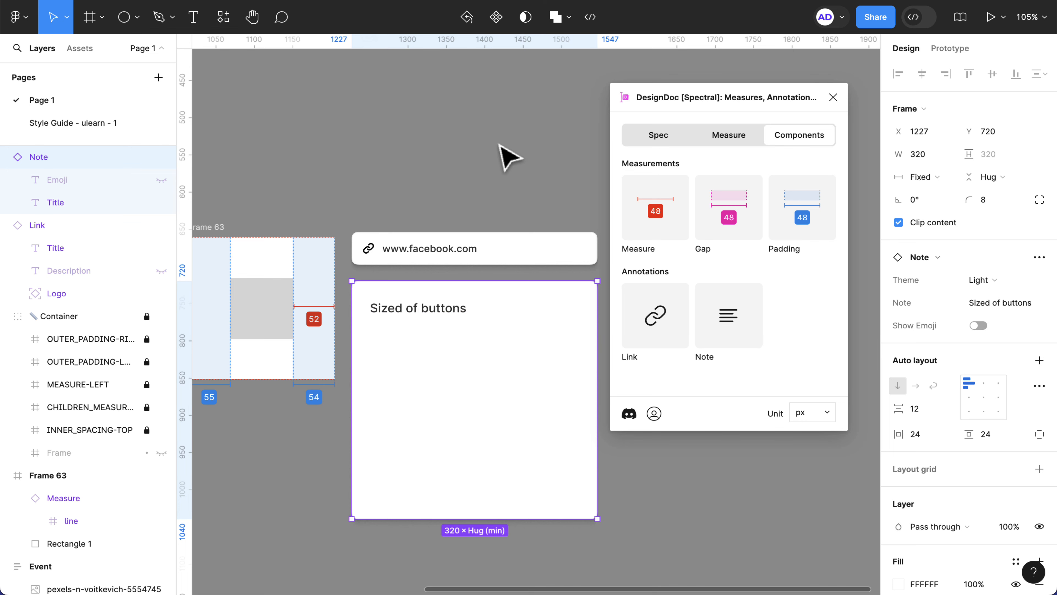
click(586, 188)
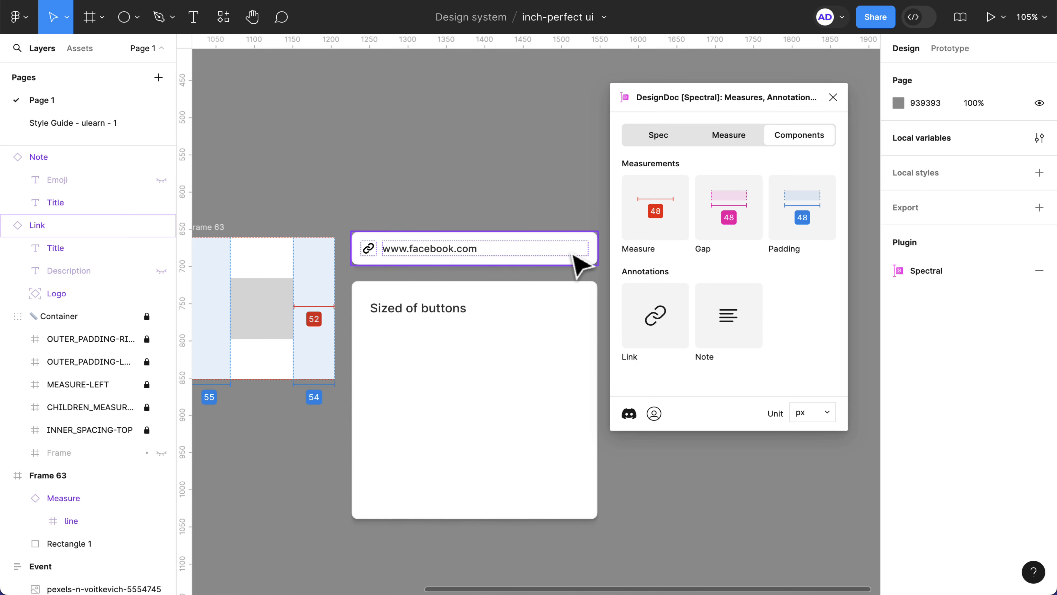
Show the Spec options of the DesignDoc plugin and close the plugin.
click(666, 139)
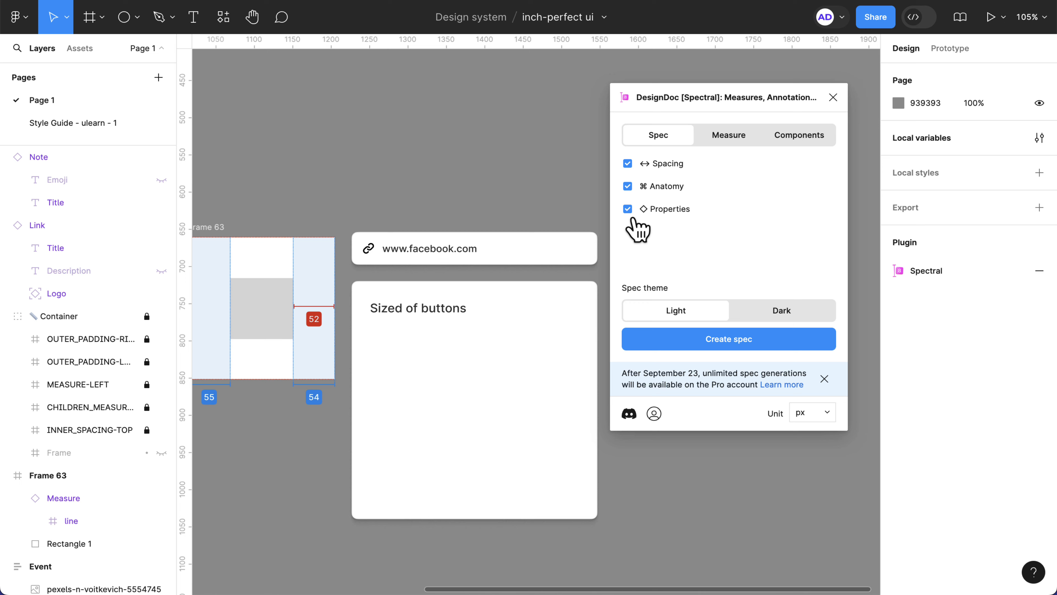
click(833, 100)
scroll(669, 257, left, 4)
scroll(668, 257, down, 2)
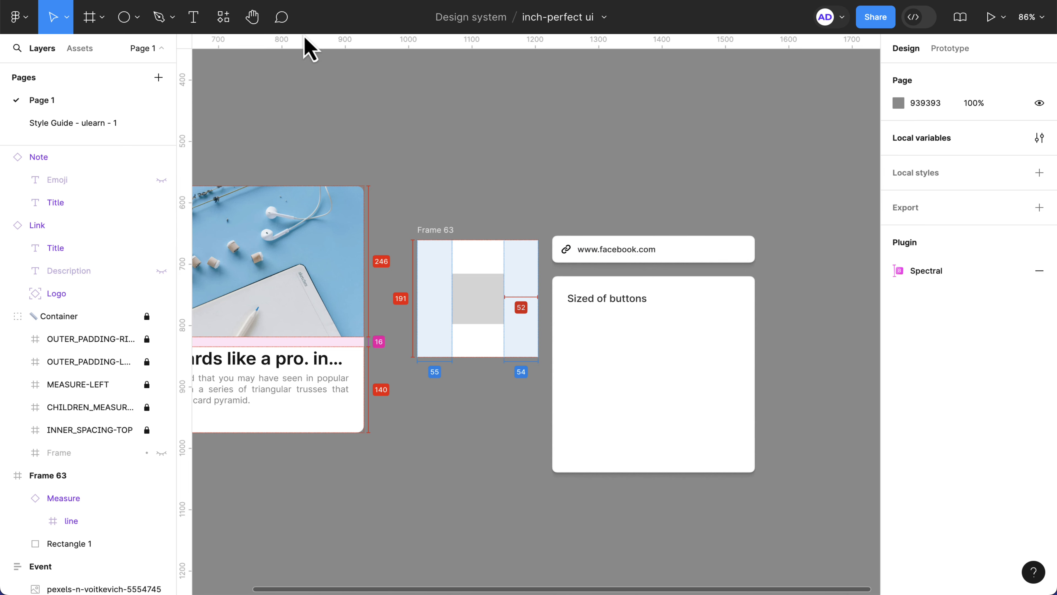
Draw a rectangle about 214 × 51 px in the empty canvas area below the card and the square frame.
scroll(568, 250, down, 2)
scroll(568, 250, right, 2)
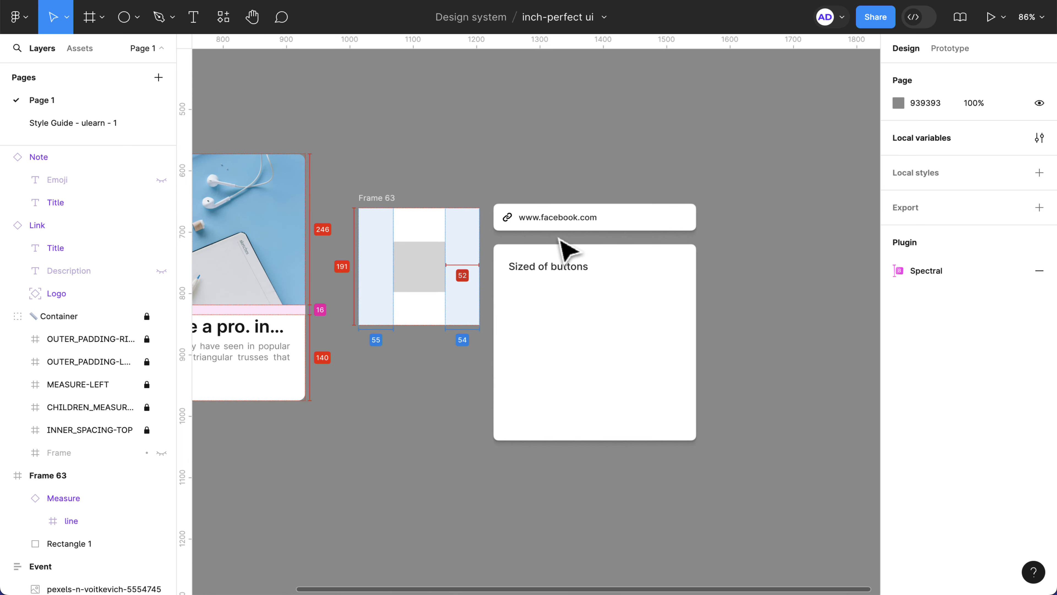
scroll(602, 314, down, 2)
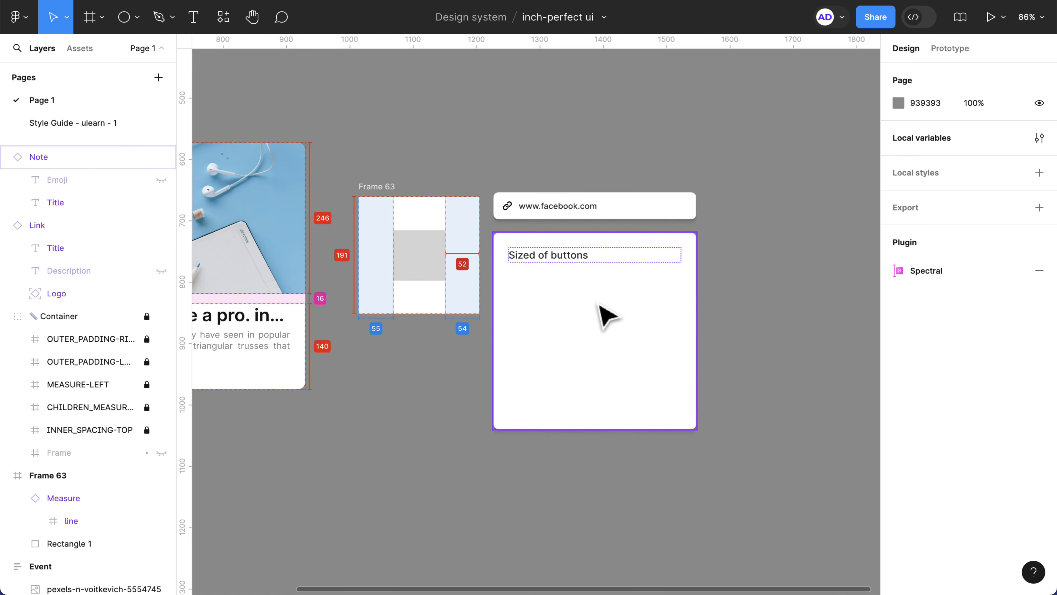
scroll(610, 308, left, 4)
click(620, 311)
scroll(624, 311, down, 3)
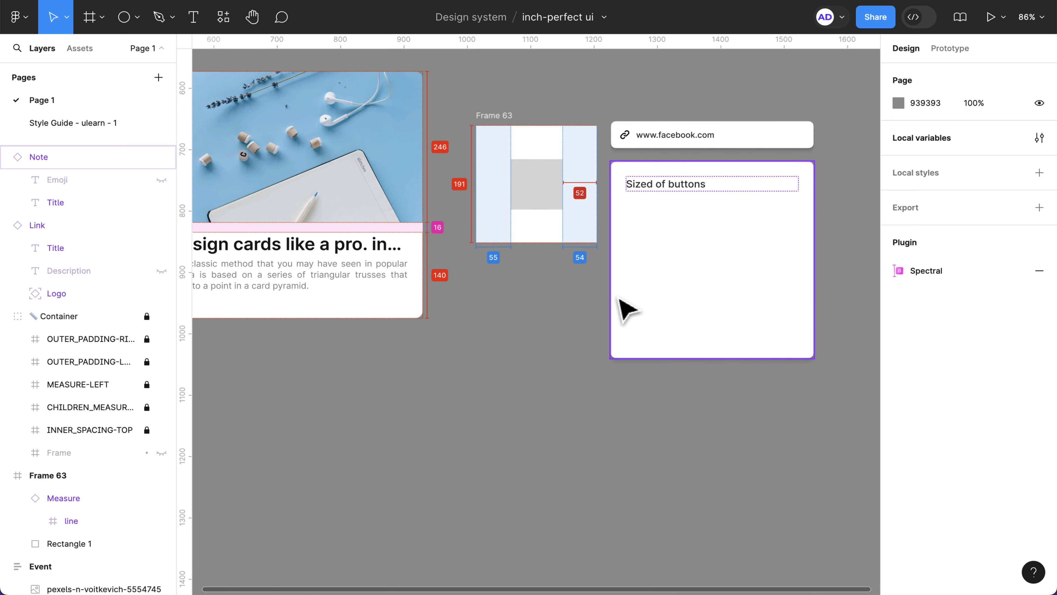
scroll(619, 298, down, 1)
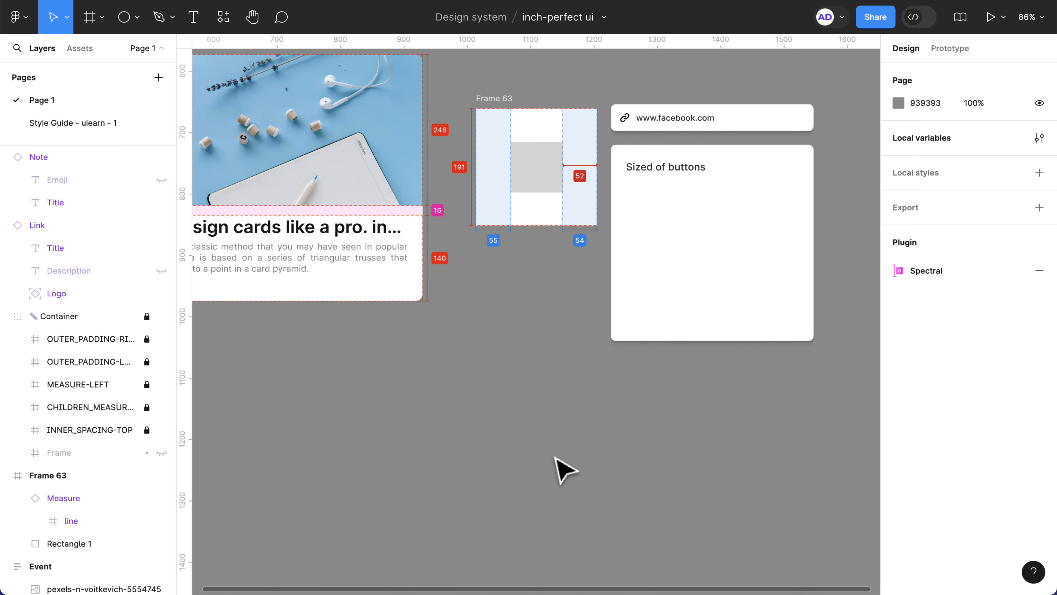
key(f)
key(r)
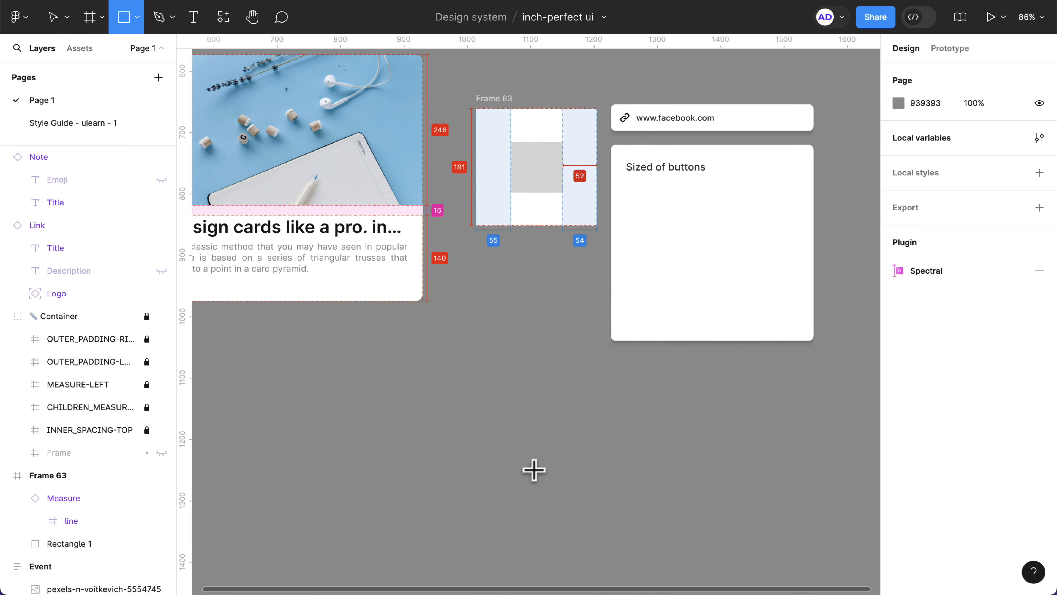
mouse_move(413, 441)
mouse_down()
mouse_move(516, 450)
mouse_move(549, 473)
mouse_up()
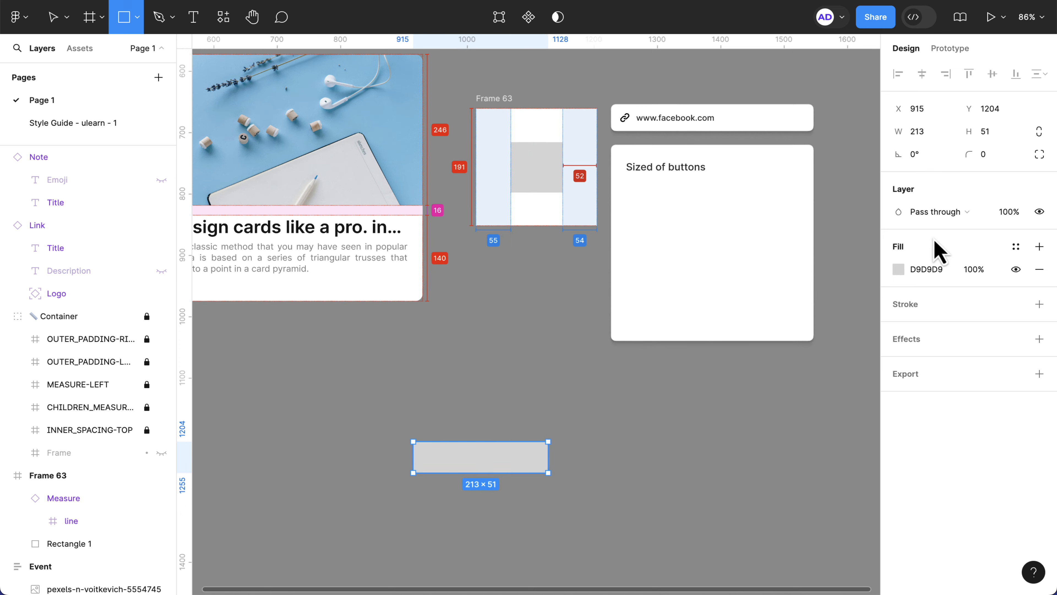
Change the new rectangle's fill to the purple 7E30FF and close the colour picker.
click(900, 270)
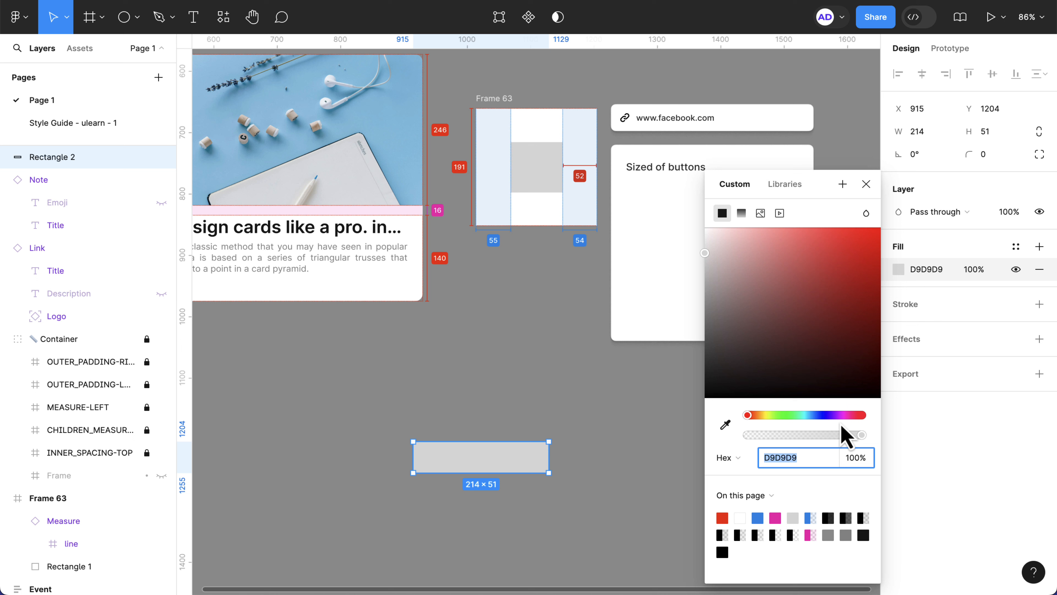
click(832, 416)
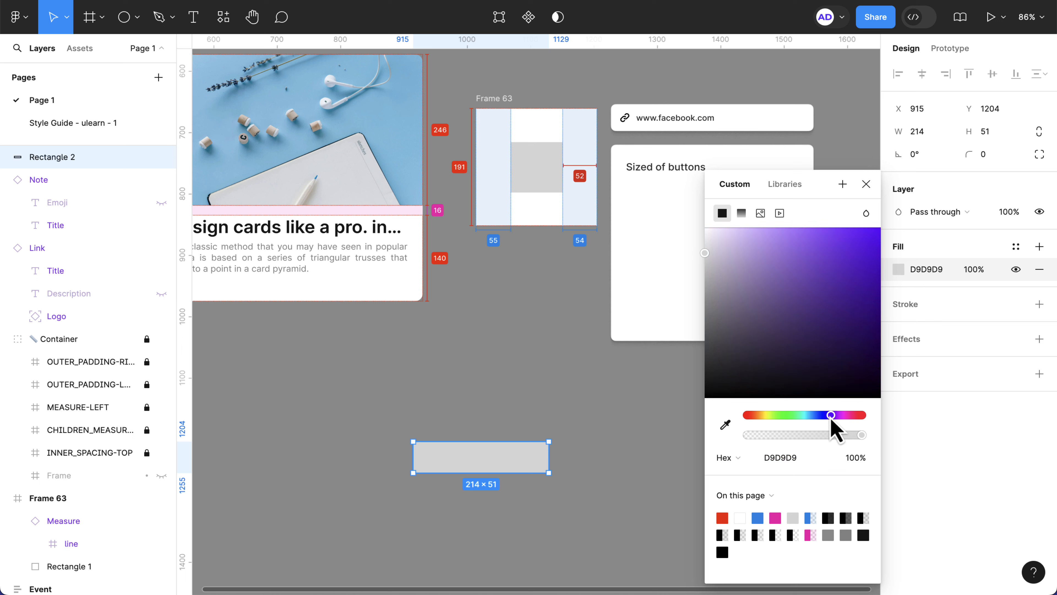
click(847, 227)
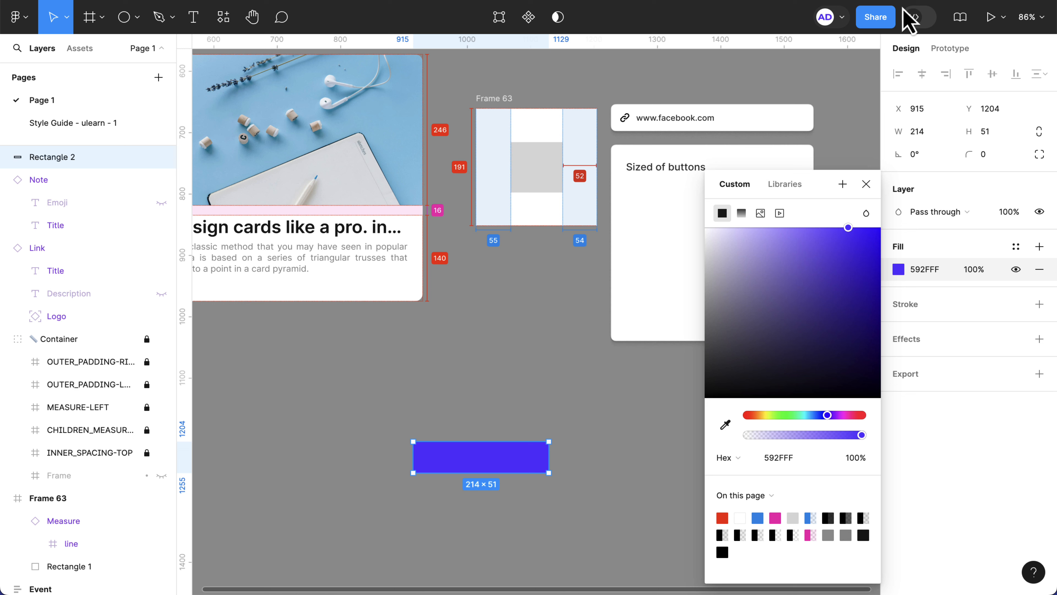
mouse_move(848, 228)
mouse_down()
mouse_move(854, 247)
mouse_move(848, 232)
mouse_move(861, 228)
mouse_move(848, 228)
mouse_up()
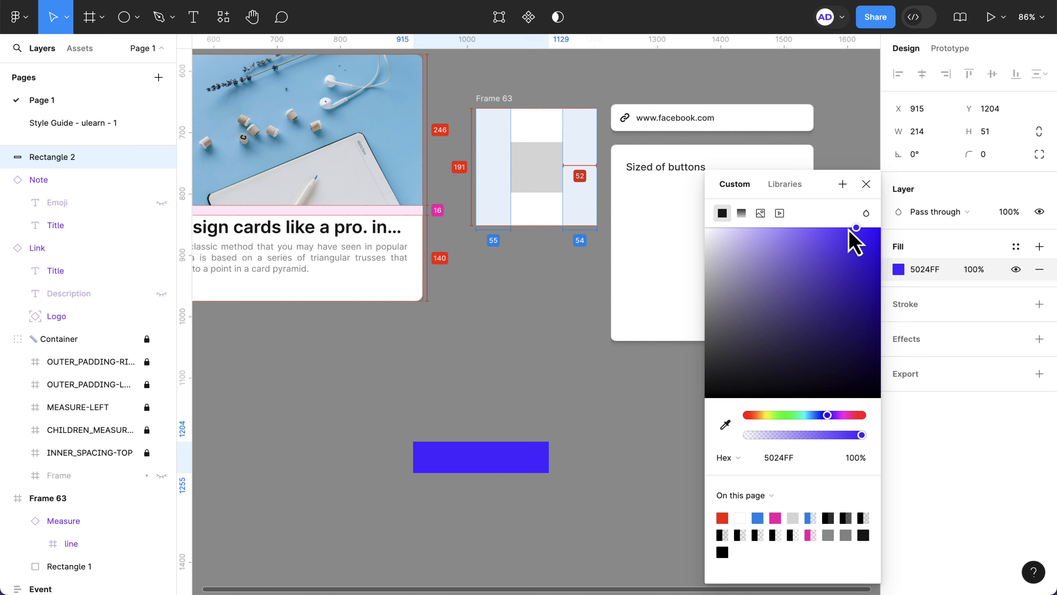
drag(828, 417, 832, 415)
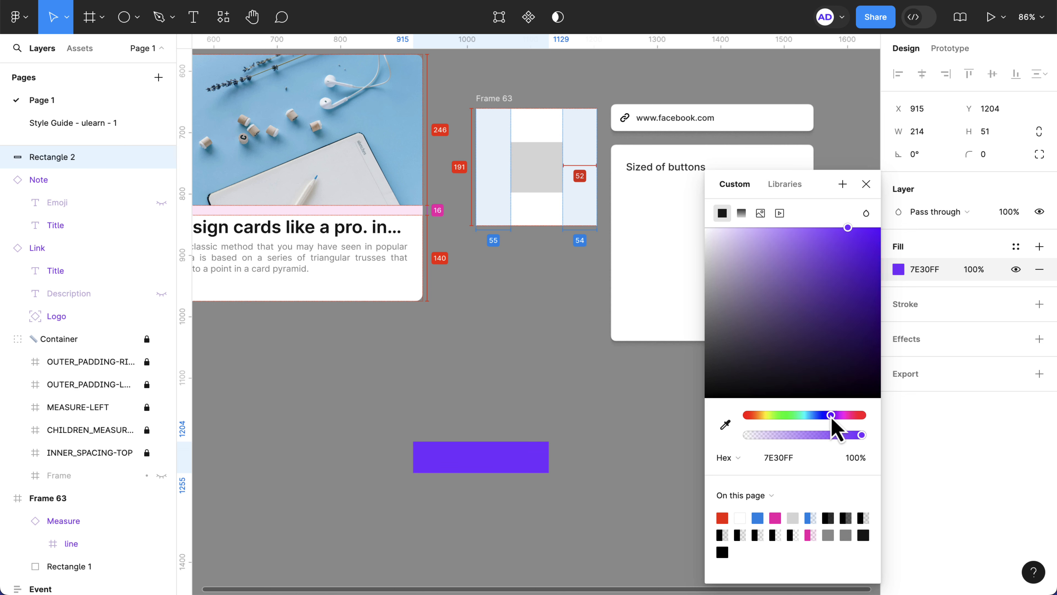
click(512, 466)
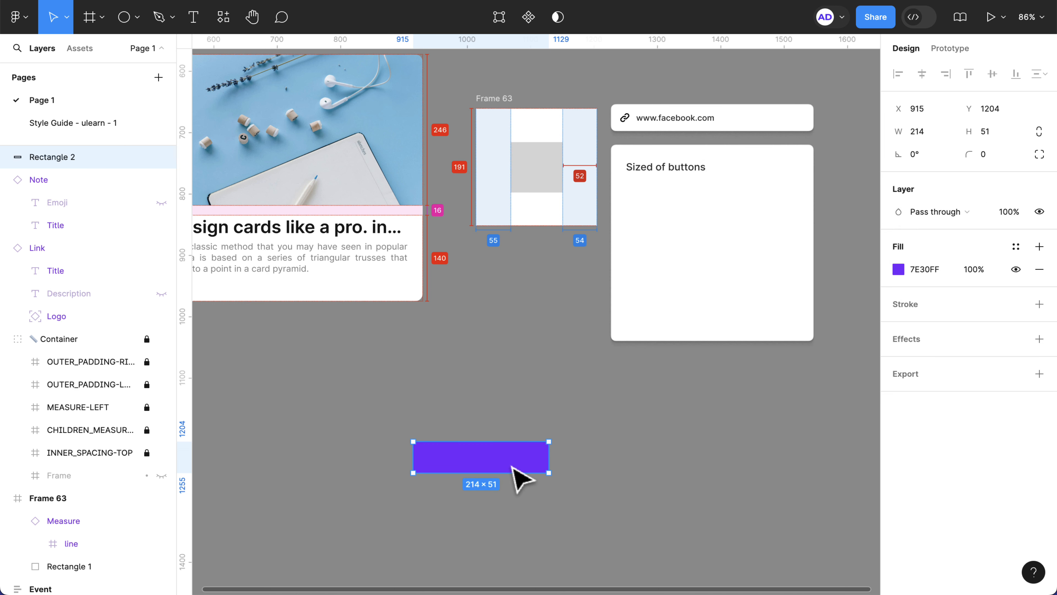
Find the Tints and Shades plugin with the search "tint and shades" and run Create from Selected Rectangle on the purple rectangle.
scroll(520, 475, up, 5)
scroll(518, 475, down, 6)
click(523, 253)
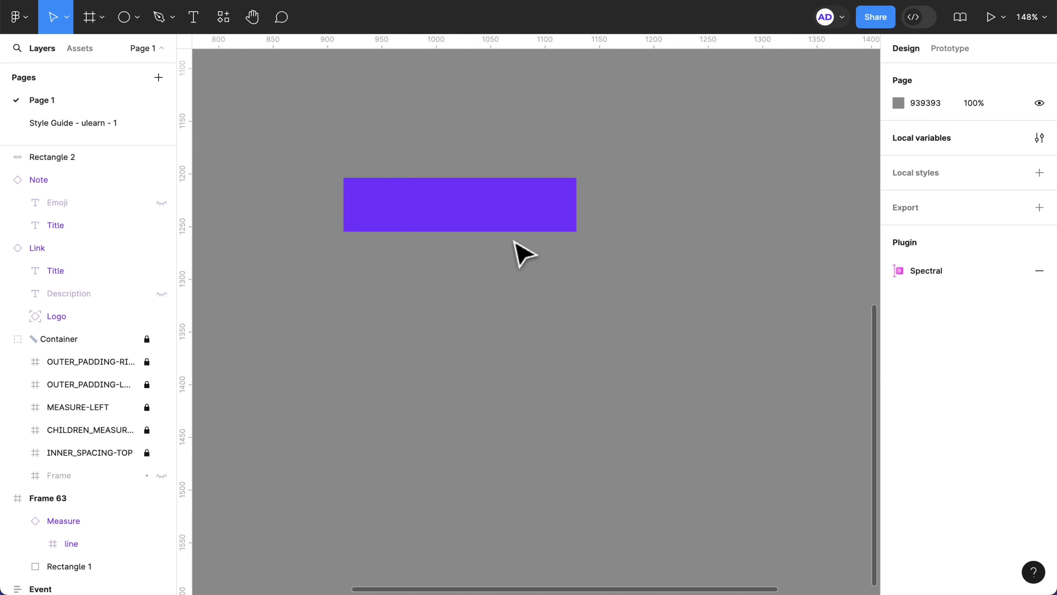
click(490, 231)
scroll(473, 236, down, 2)
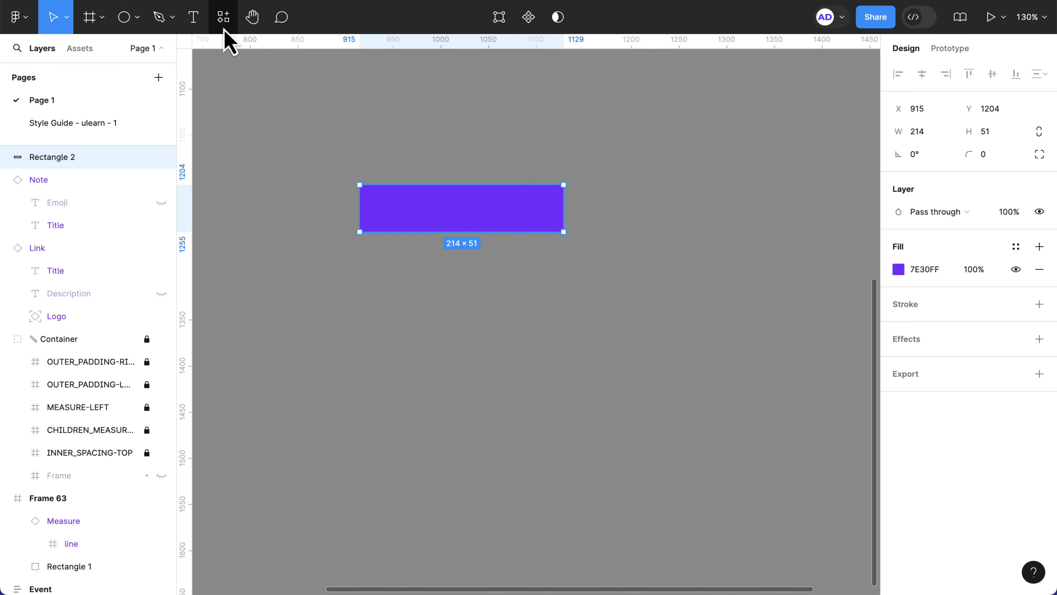
click(223, 17)
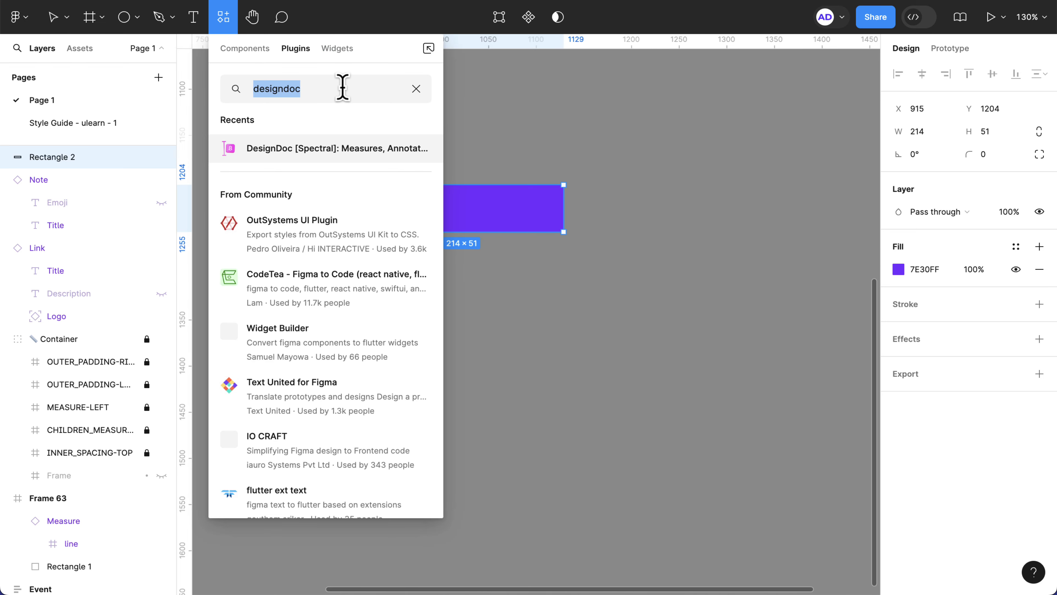
text(ti)
key(BackSpace)
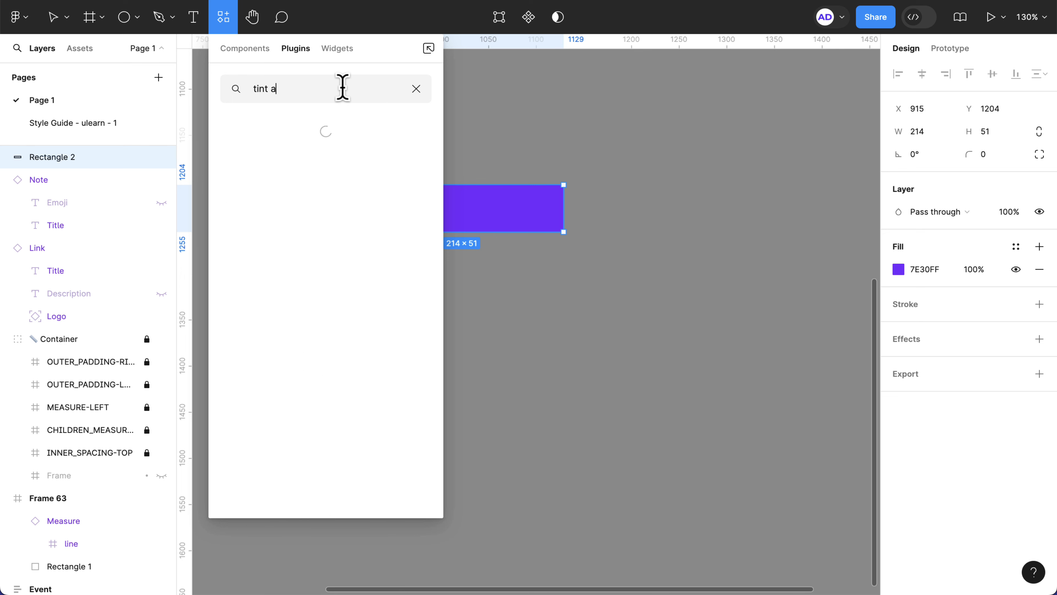
text(t and shade)
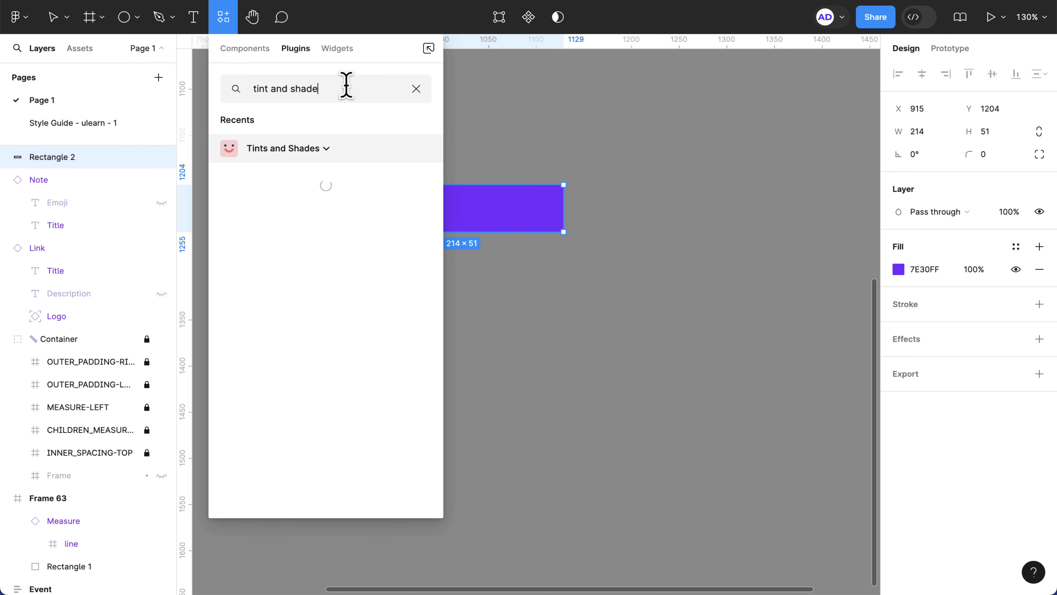
text(s)
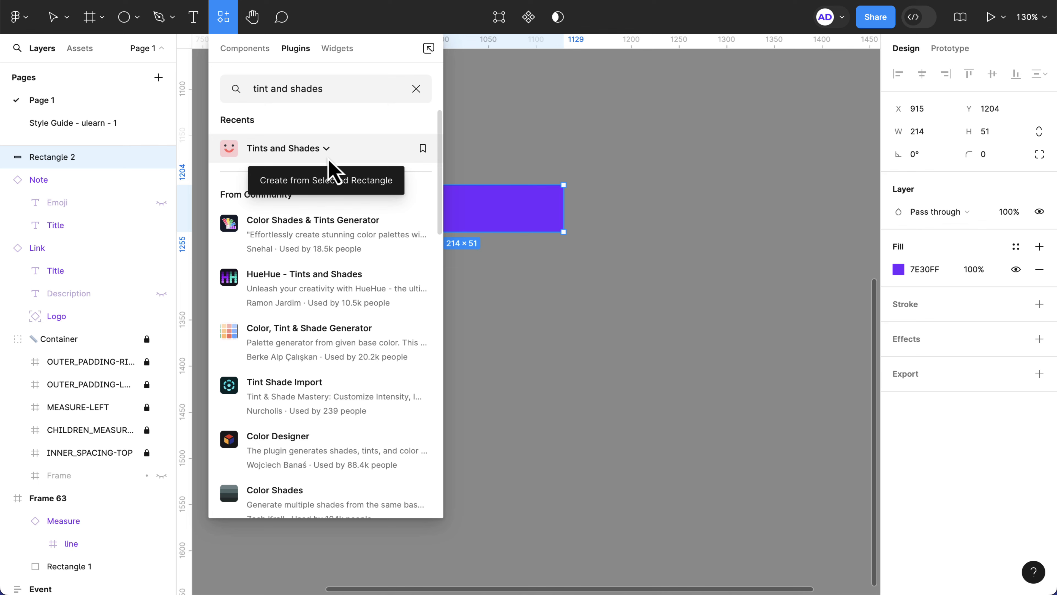
click(331, 184)
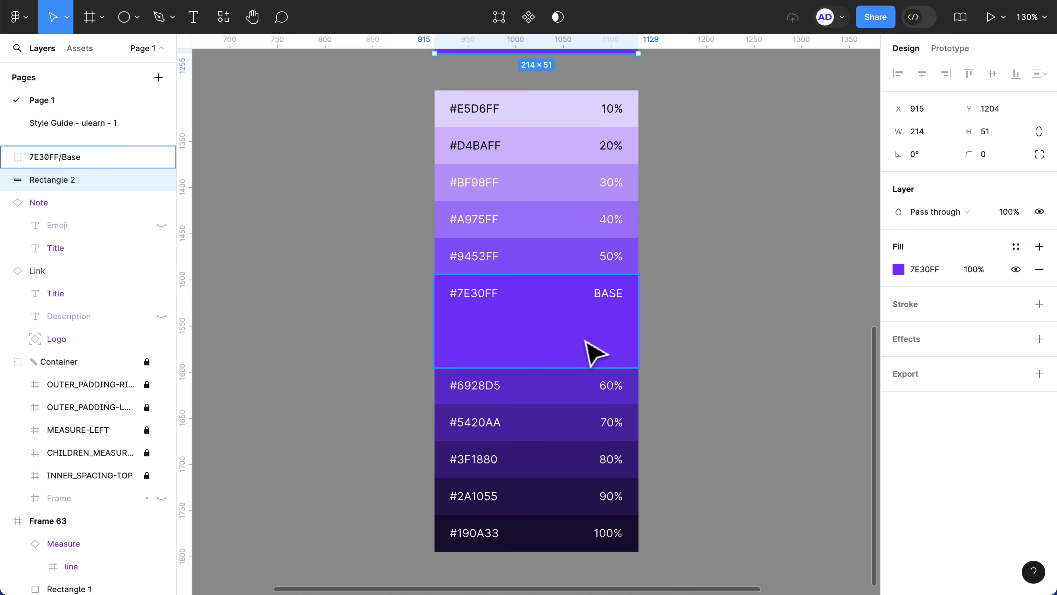
scroll(596, 351, down, 1)
scroll(595, 352, right, 3)
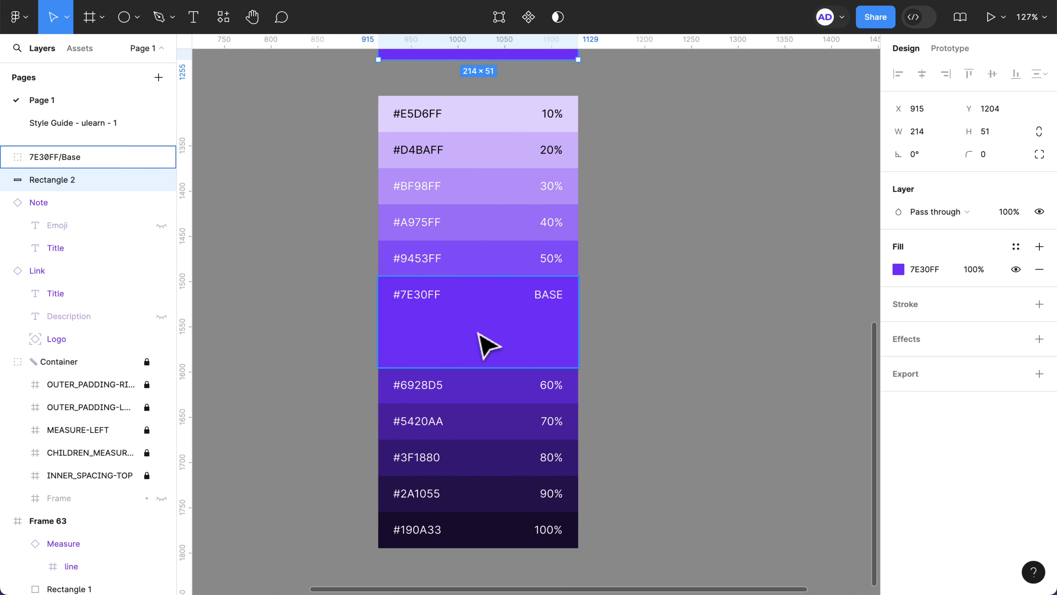
click(490, 342)
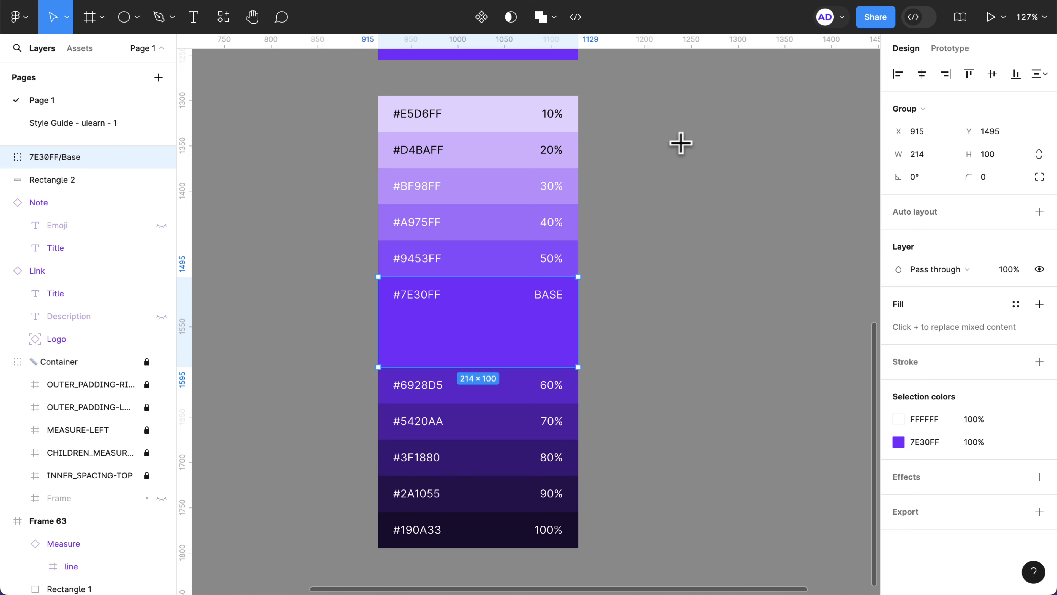
key(r)
scroll(654, 108, up, 1)
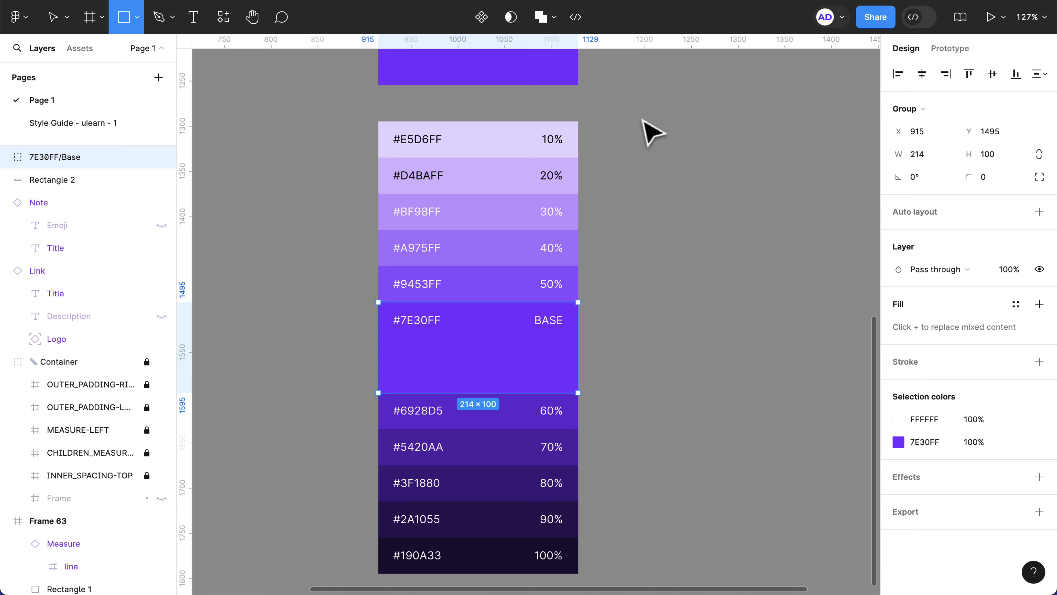
key(v)
Duplicate the purple rectangle to its right on the same row, at X 1156, Y 1204.
click(559, 83)
scroll(559, 92, up, 1)
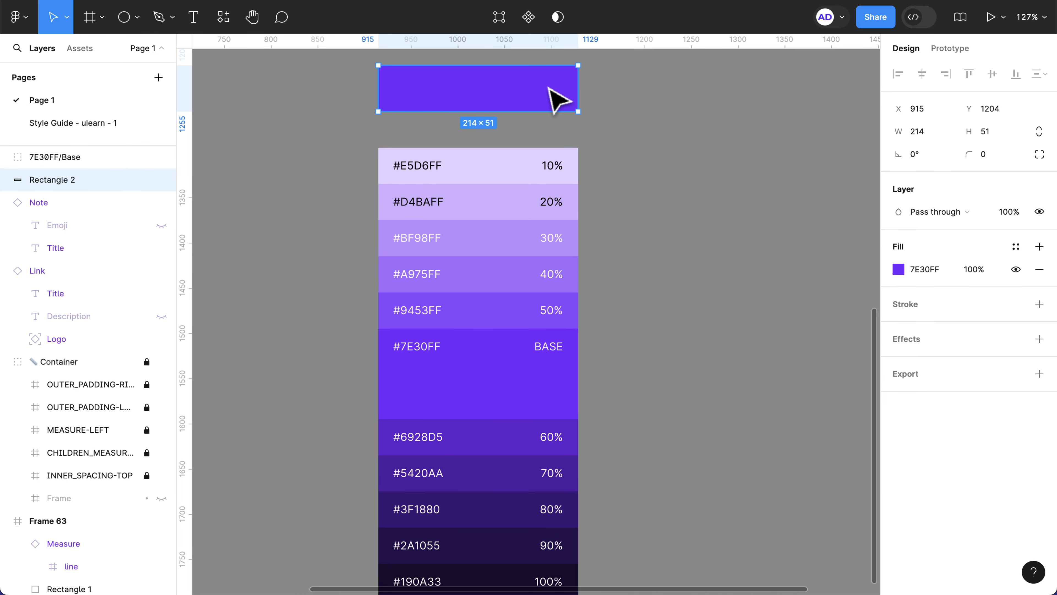
scroll(549, 92, up, 1)
alt+drag(498, 95, 741, 102)
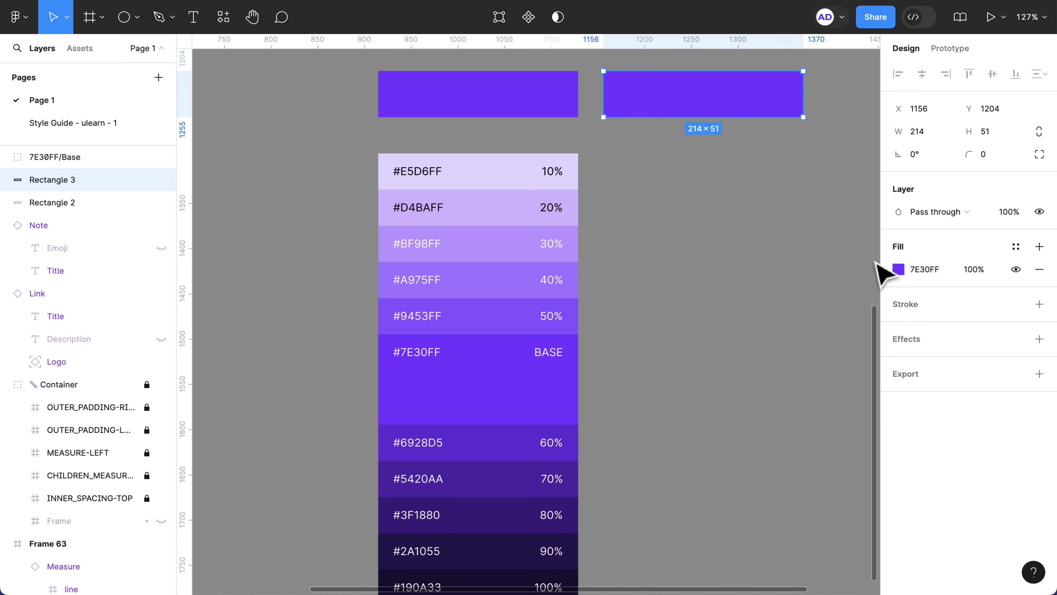
Set the duplicated rectangle's fill to 1C1C1C.
click(898, 270)
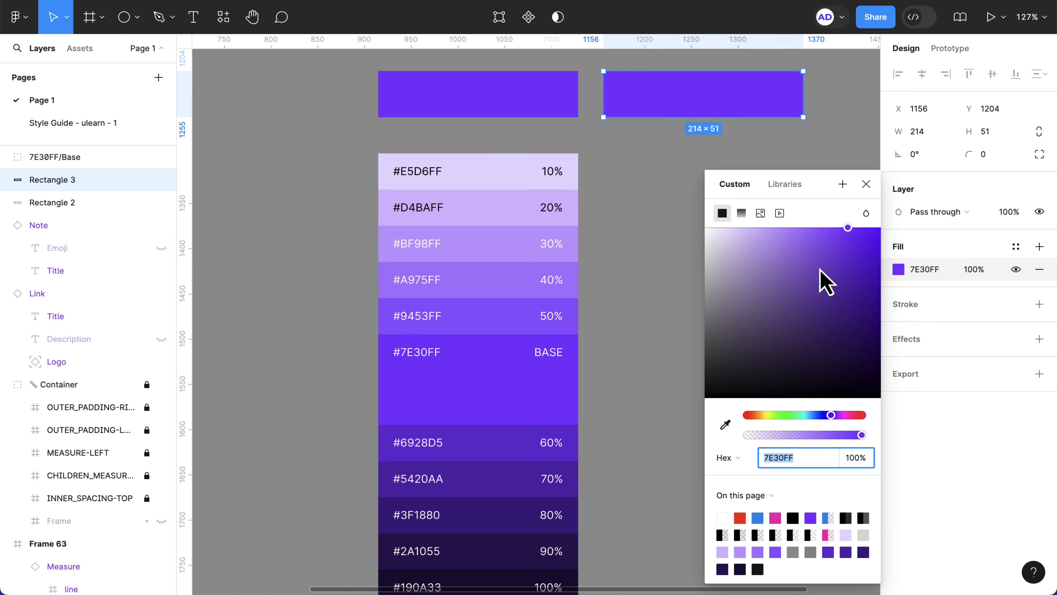
click(934, 272)
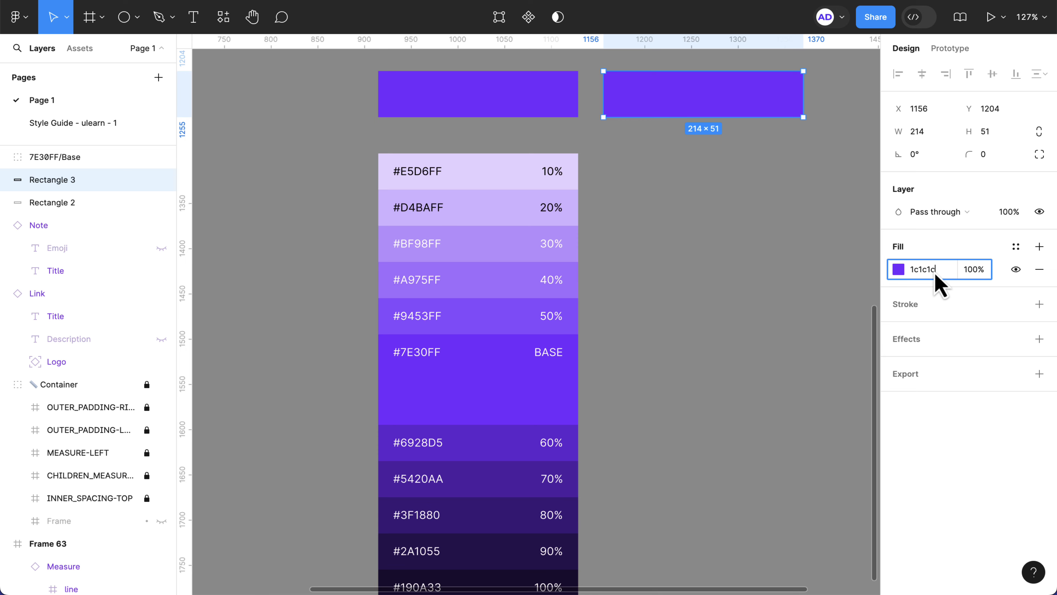
text(1c1c1c)
key(Return)
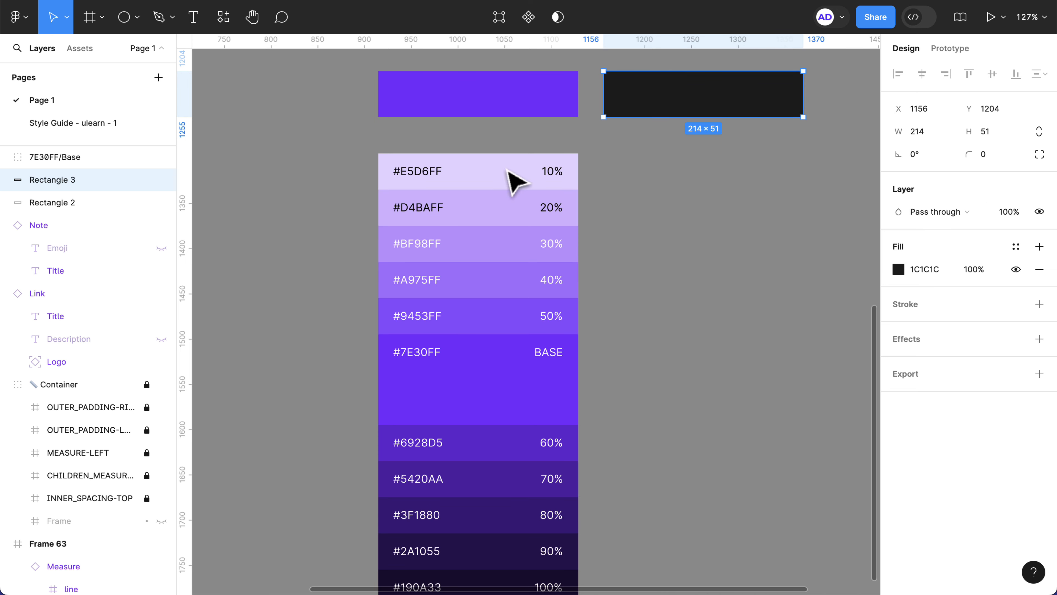
Run the Tints and Shades plugin's Create from Selected Rectangle on the near-black rectangle.
click(232, 26)
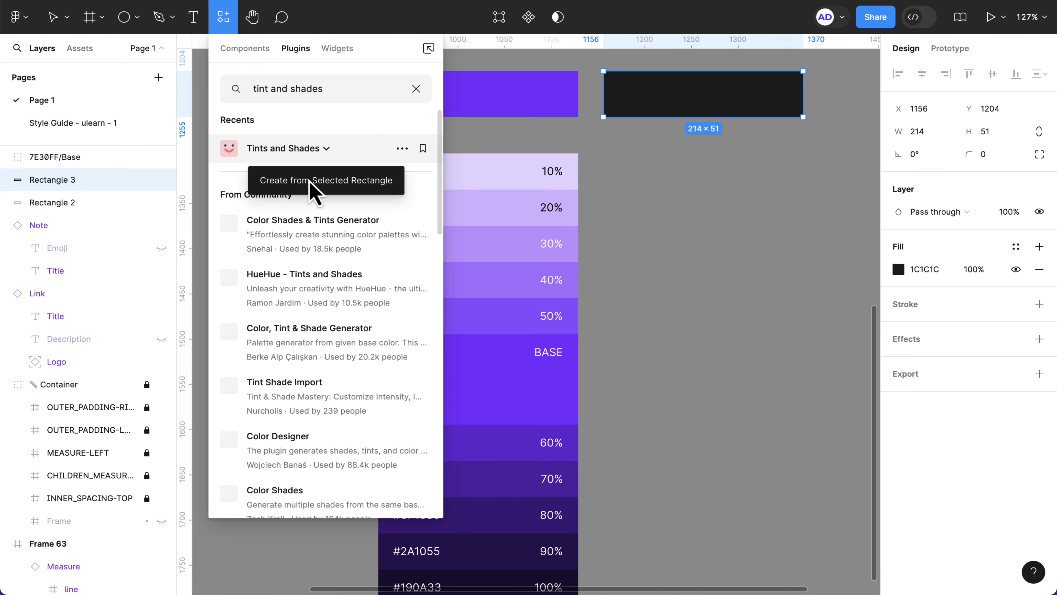
click(356, 181)
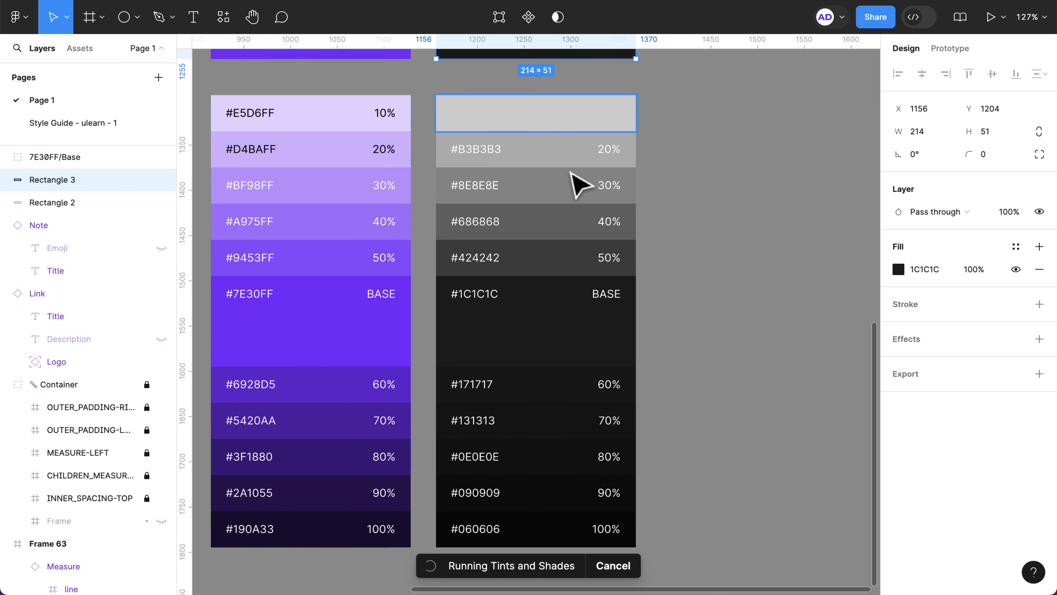
scroll(645, 376, down, 1)
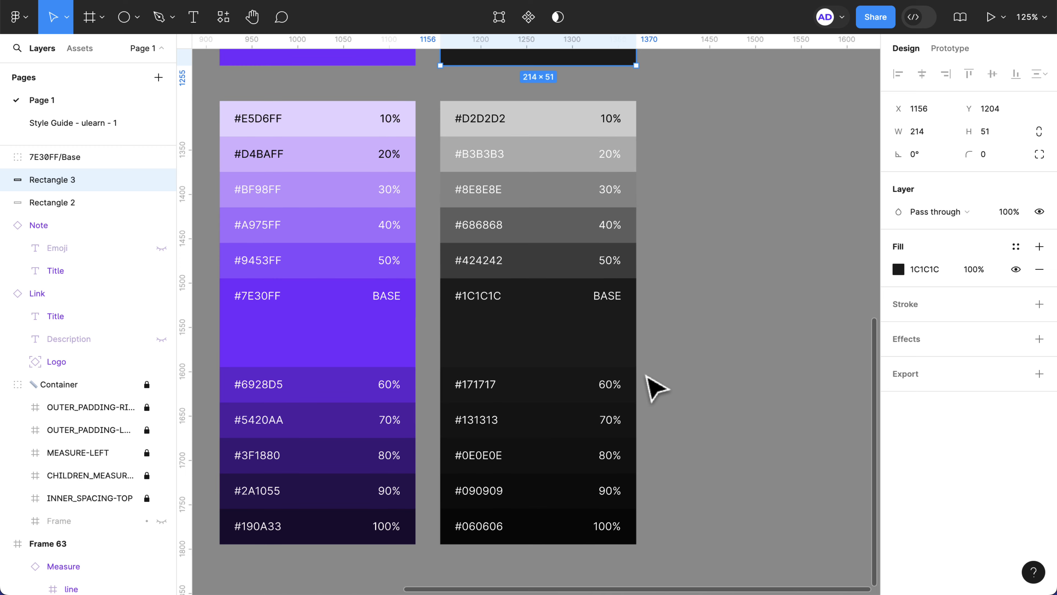
Draw a rectangle about 199 × 354 to the right of the near-black palette and set its fill to FFFFFF.
scroll(656, 387, down, 3)
key(r)
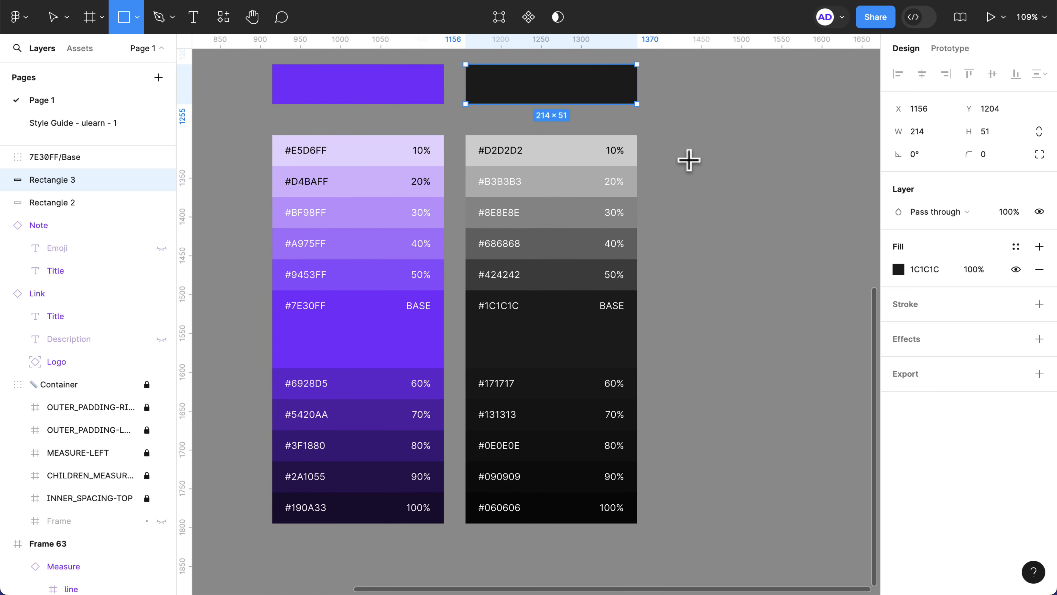
drag(799, 433, 853, 434)
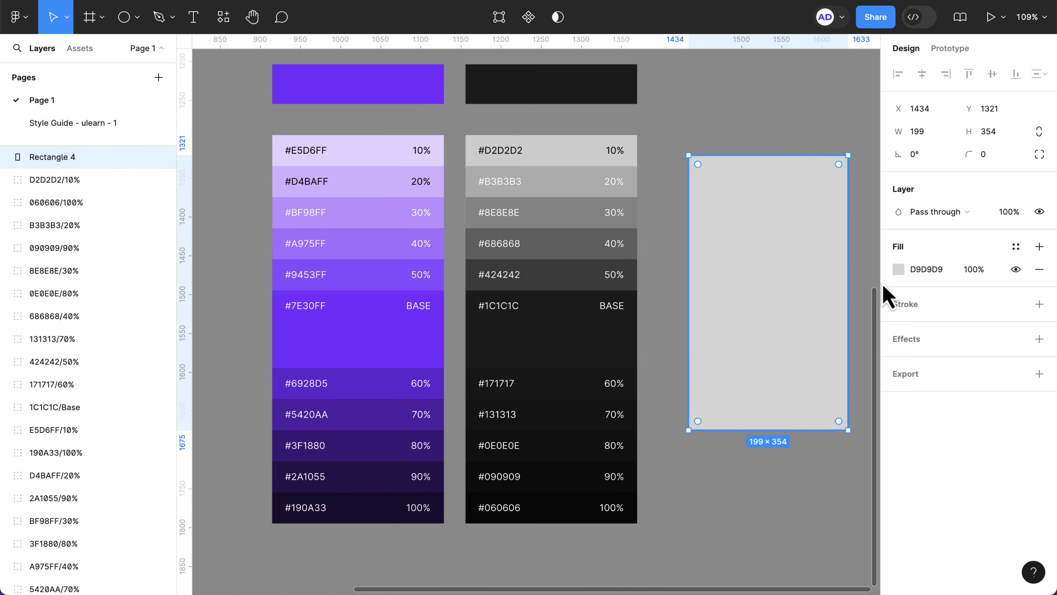
click(898, 269)
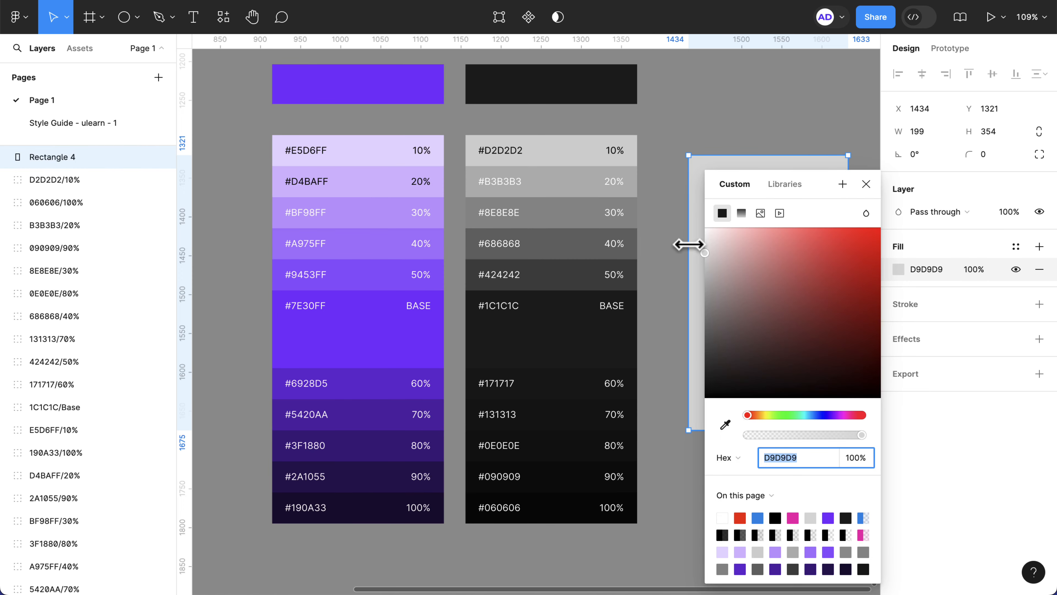
drag(703, 264, 699, 225)
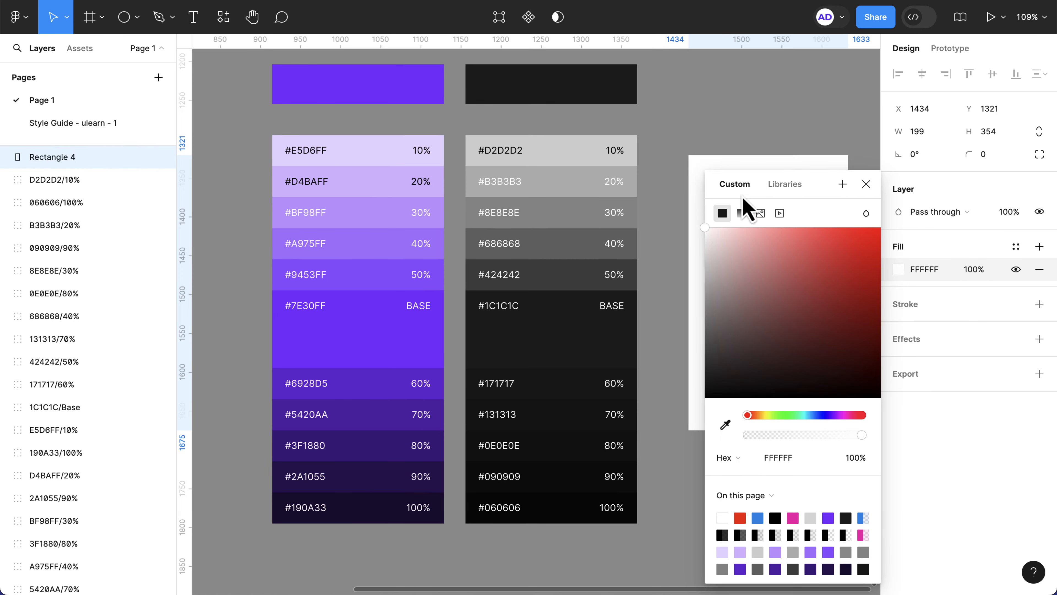
click(866, 184)
mouse_move(711, 233)
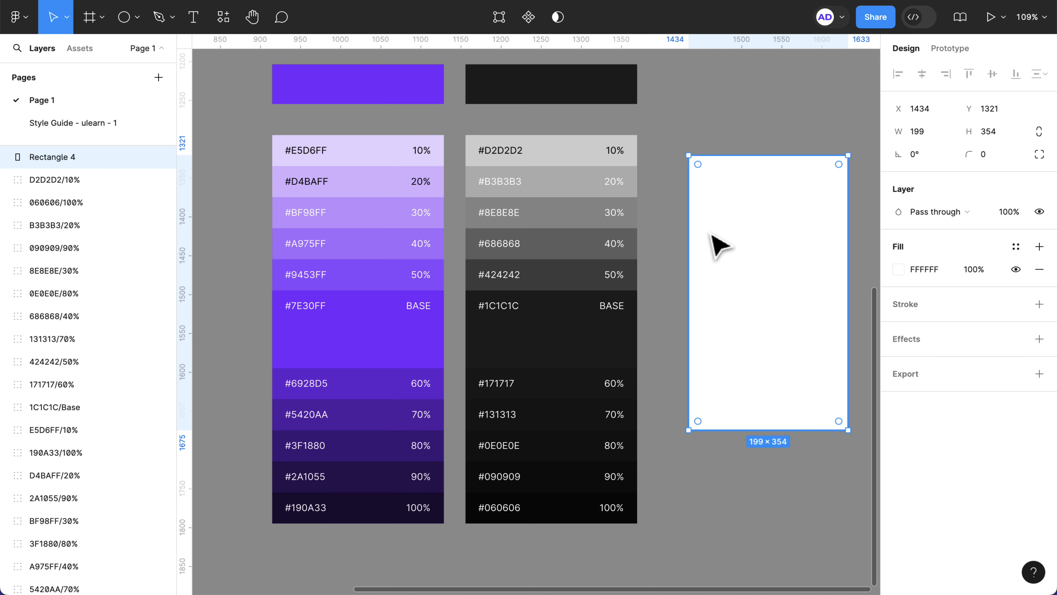
Draw a rectangle about 170 × 94 inside the upper part of the white rectangle and fill it with the palette's 10% tint, E5D6FF.
key(r)
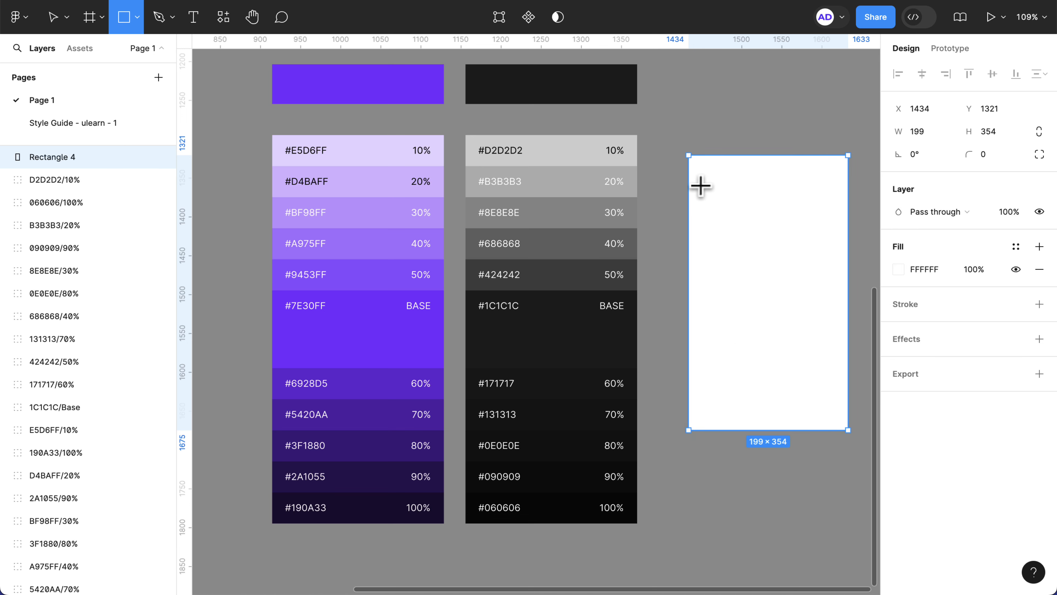
drag(700, 182, 837, 254)
key(i)
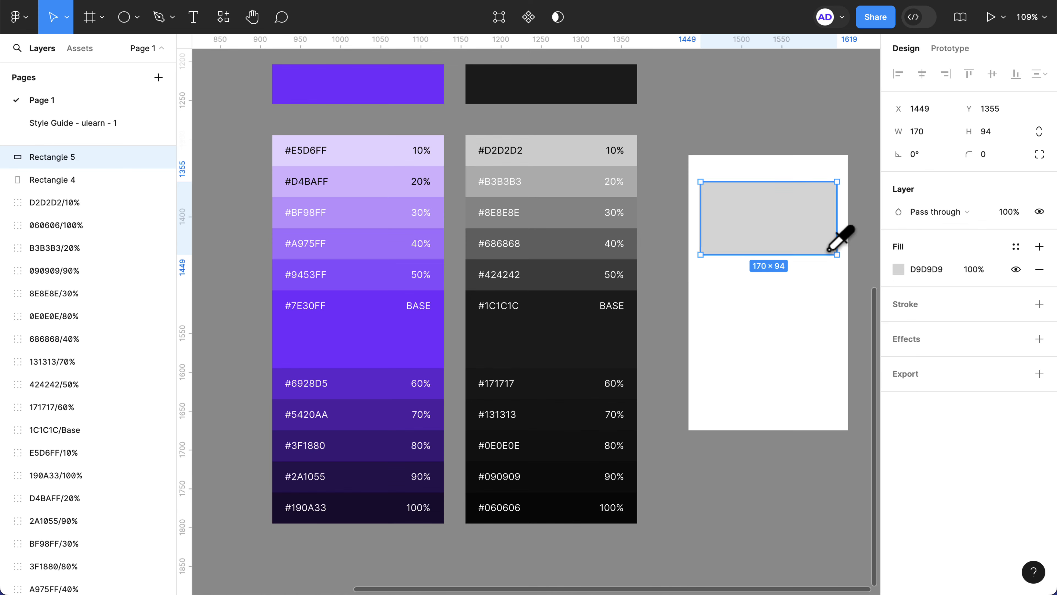
click(381, 148)
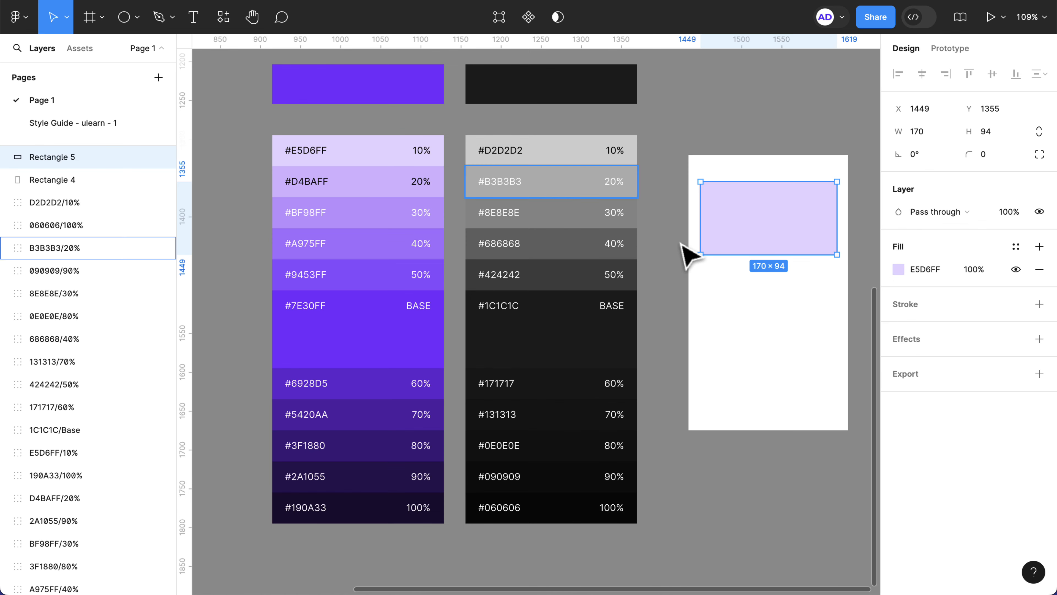
Duplicate the light purple rectangle as a 170 × 26 bar just below it at Y 1455, filled with the purple palette's base colour.
key(ctrl+d)
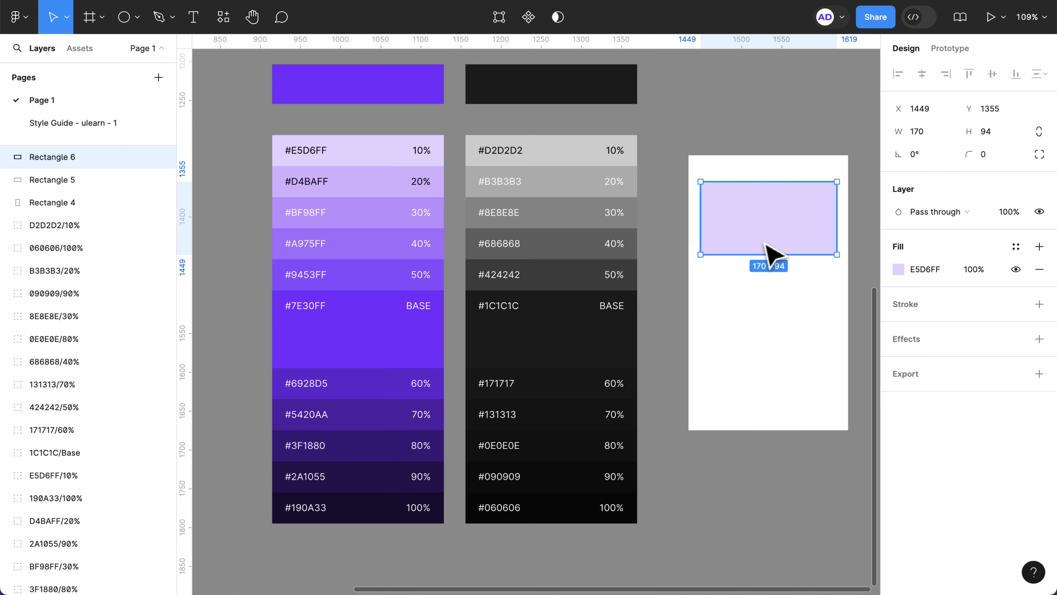
drag(774, 253, 758, 280)
key(i)
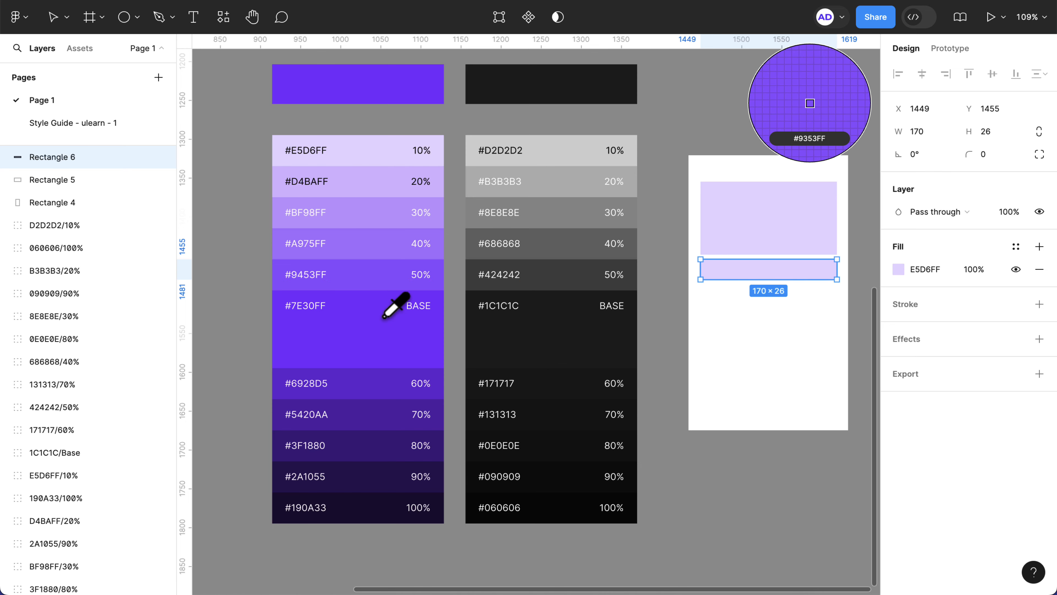
click(412, 320)
Move the white background rectangle up to Y 1315 and deselect it.
click(769, 347)
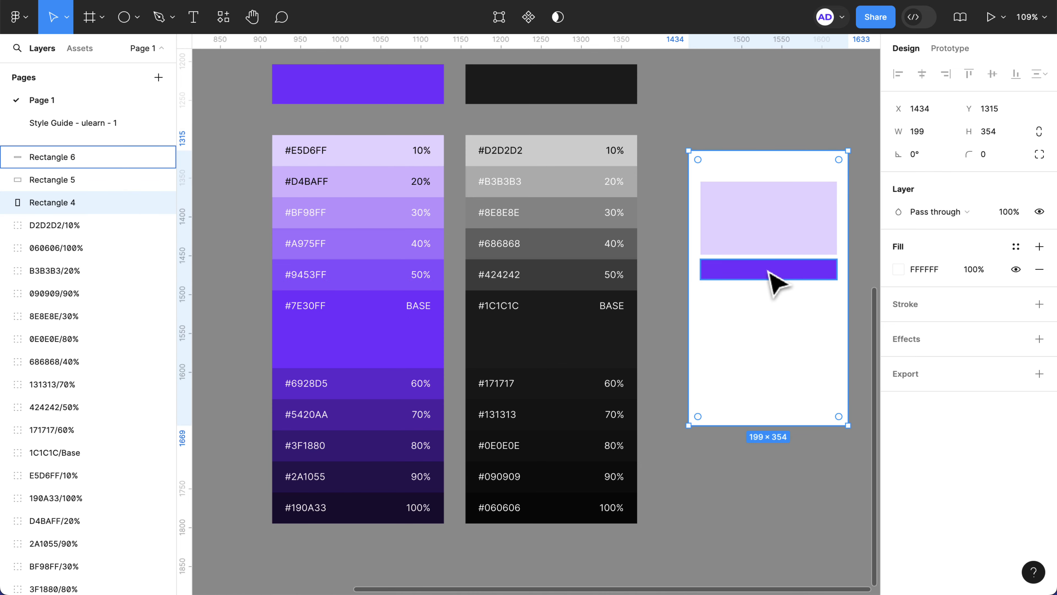
click(729, 137)
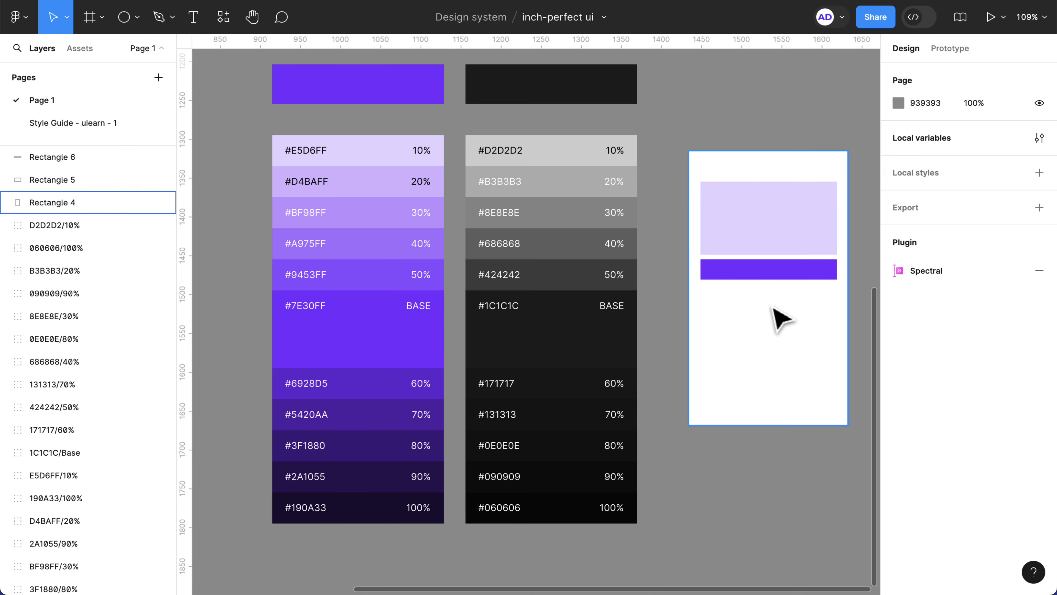
Search the plugins for "type" and run Typescales.
scroll(776, 317, down, 2)
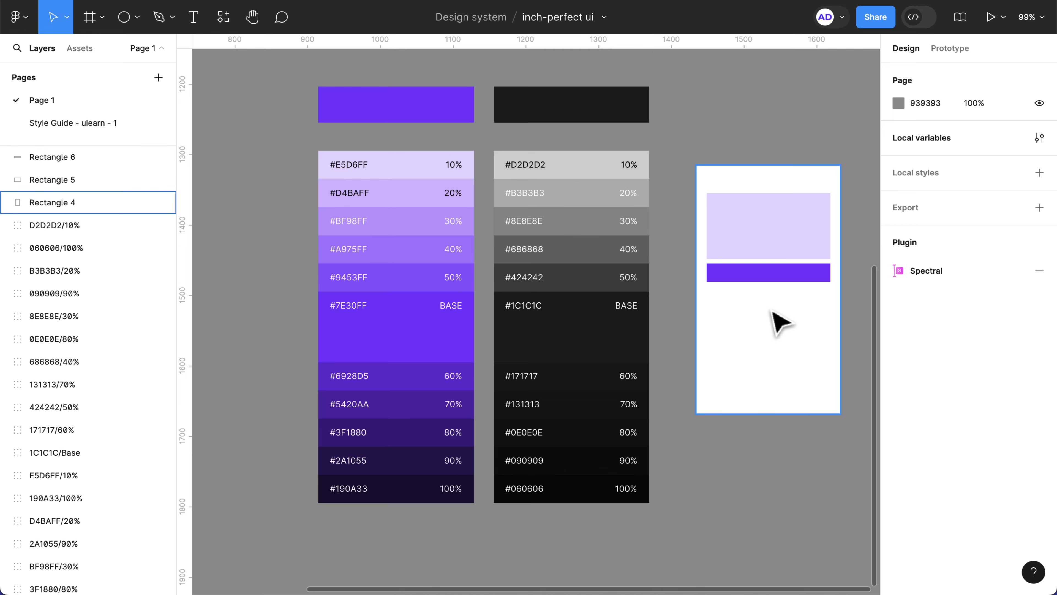
scroll(772, 311, right, 3)
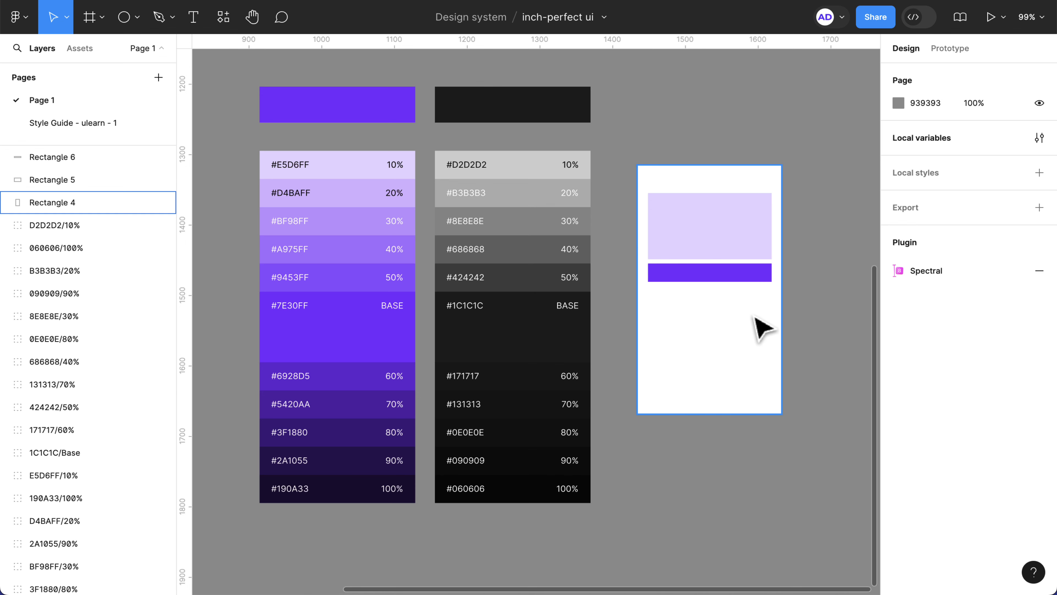
scroll(761, 329, right, 3)
scroll(731, 331, right, 6)
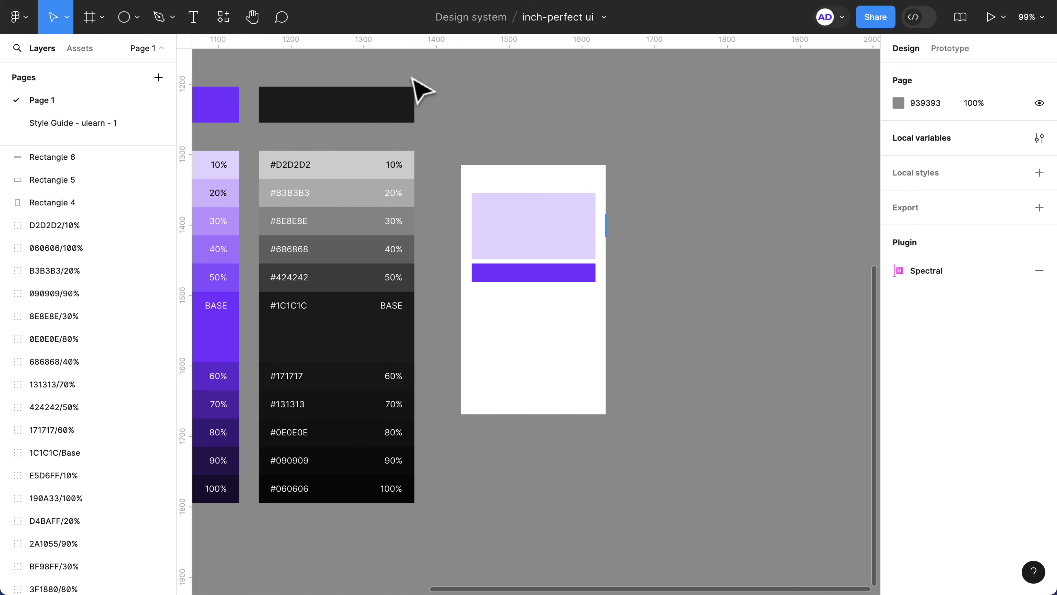
click(219, 17)
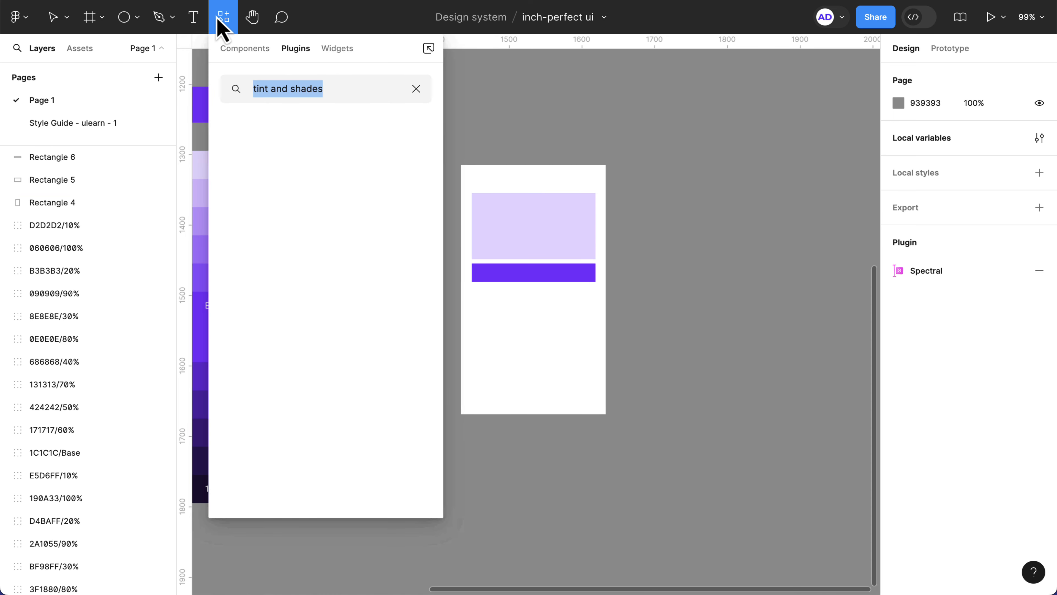
text(type)
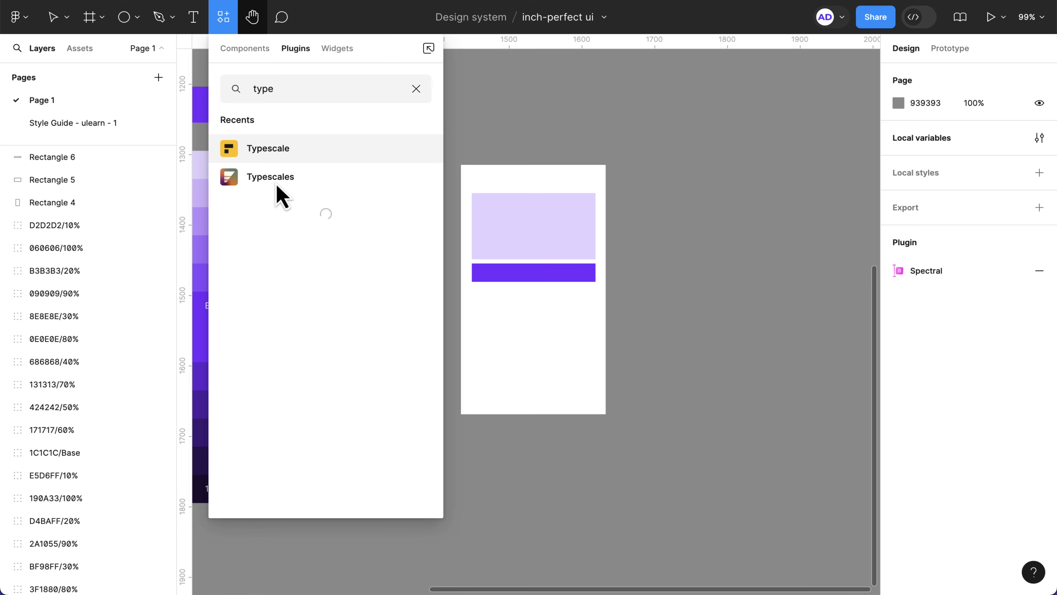
click(262, 182)
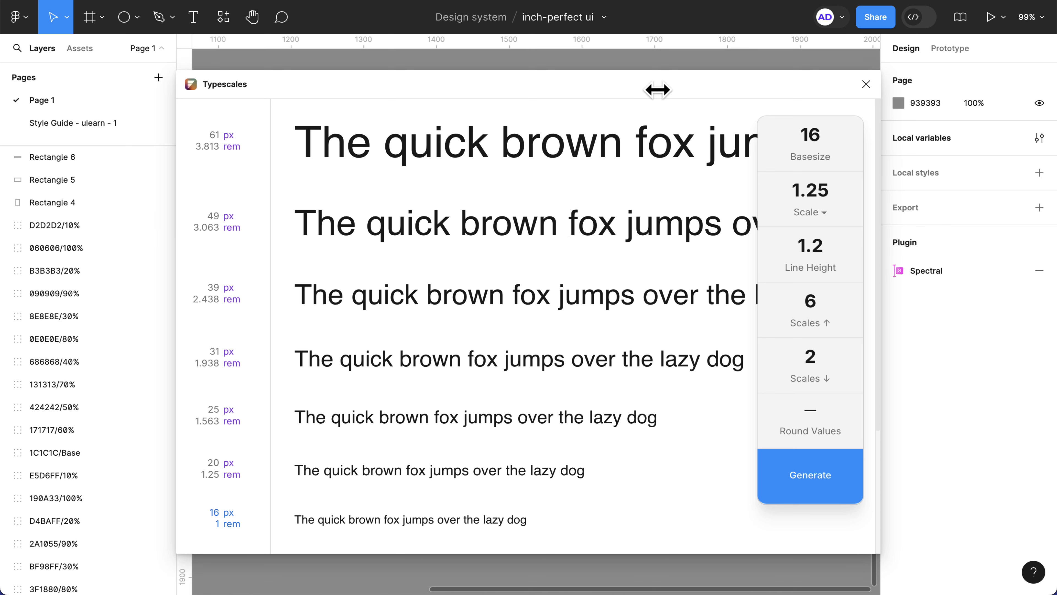
Look through the type scale preview and set the number of upward scales to 8.
scroll(591, 95, down, 1)
scroll(459, 312, up, 1)
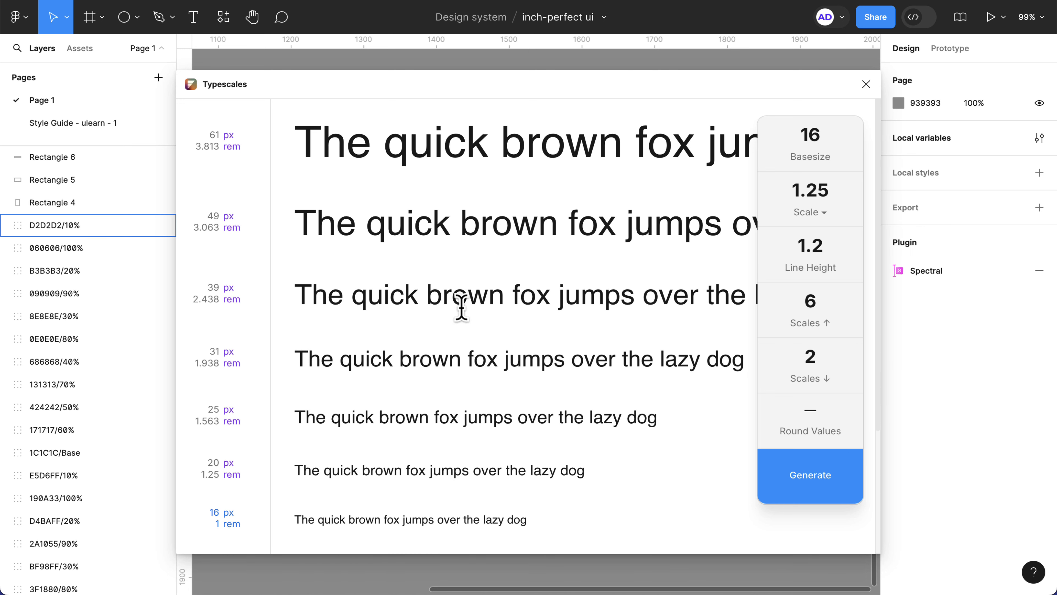
scroll(486, 473, down, 5)
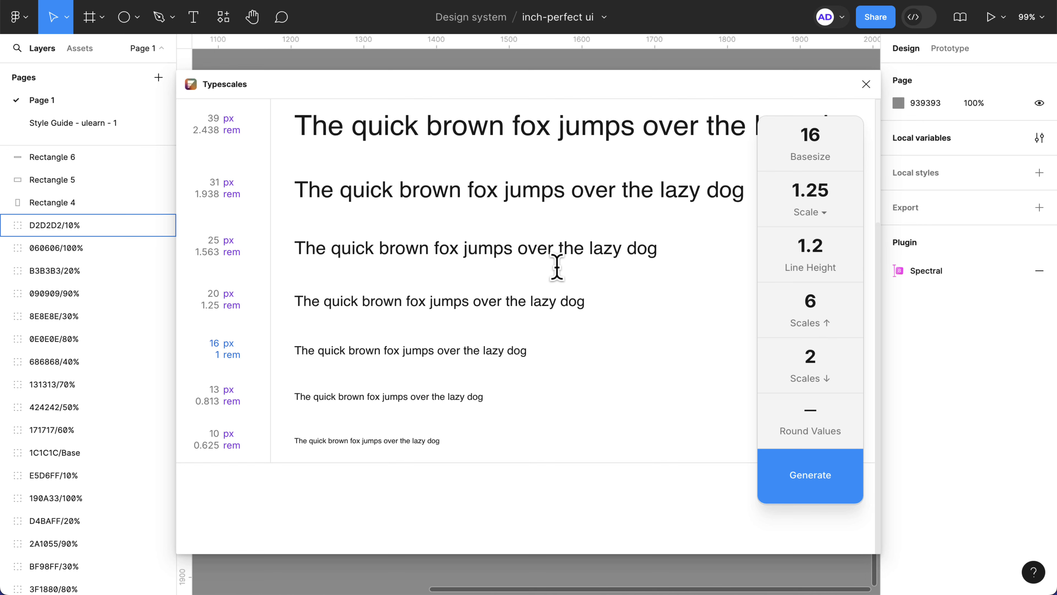
scroll(560, 275, up, 5)
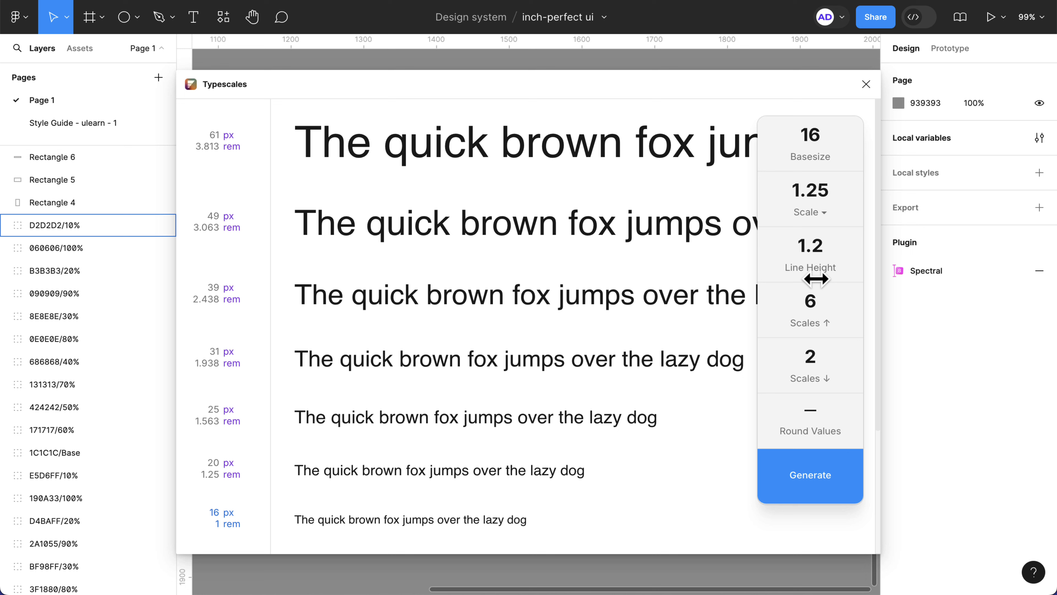
key(Up)
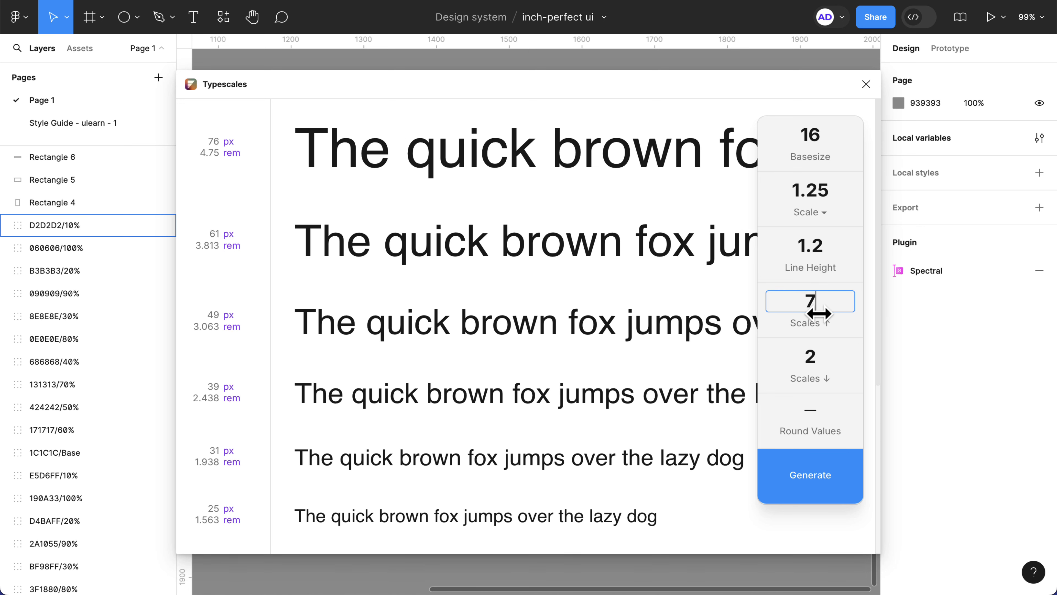
key(Up)
key(Tab)
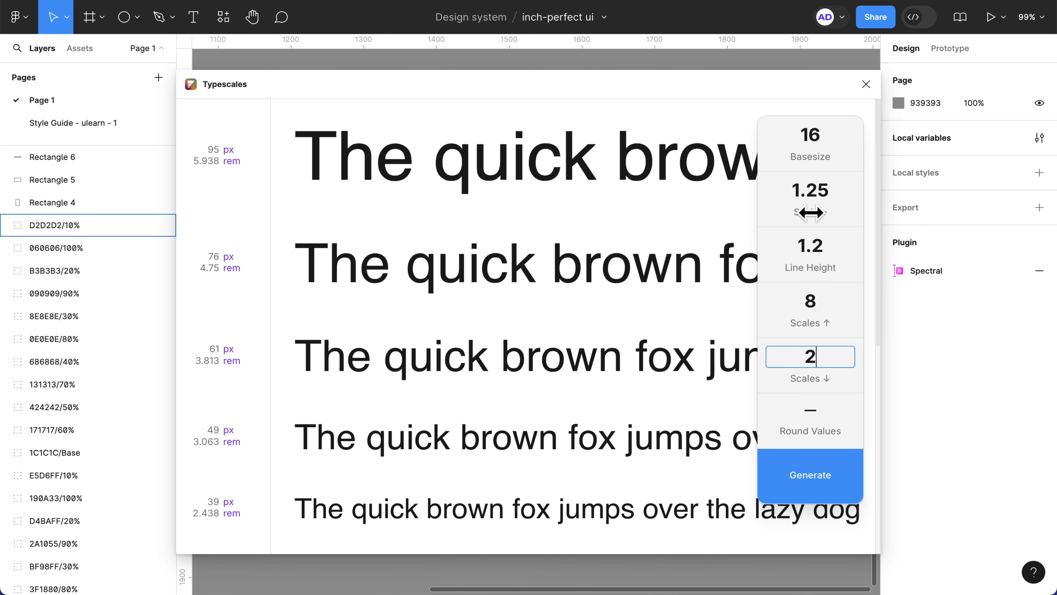
Try the Major Second (1.125) and Minor Second (1.067) ratios for the type scale.
click(814, 210)
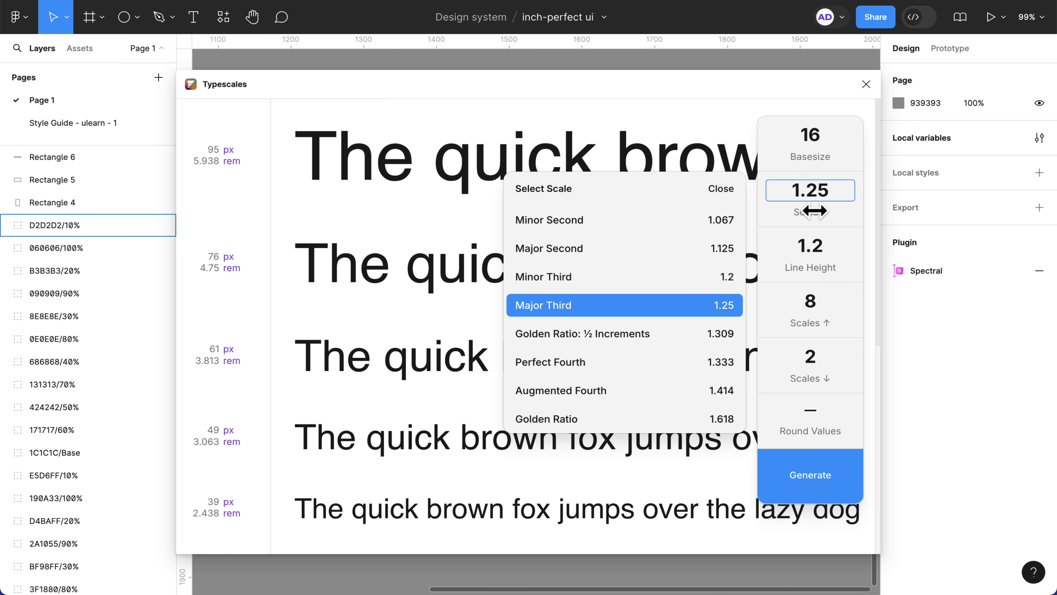
click(577, 248)
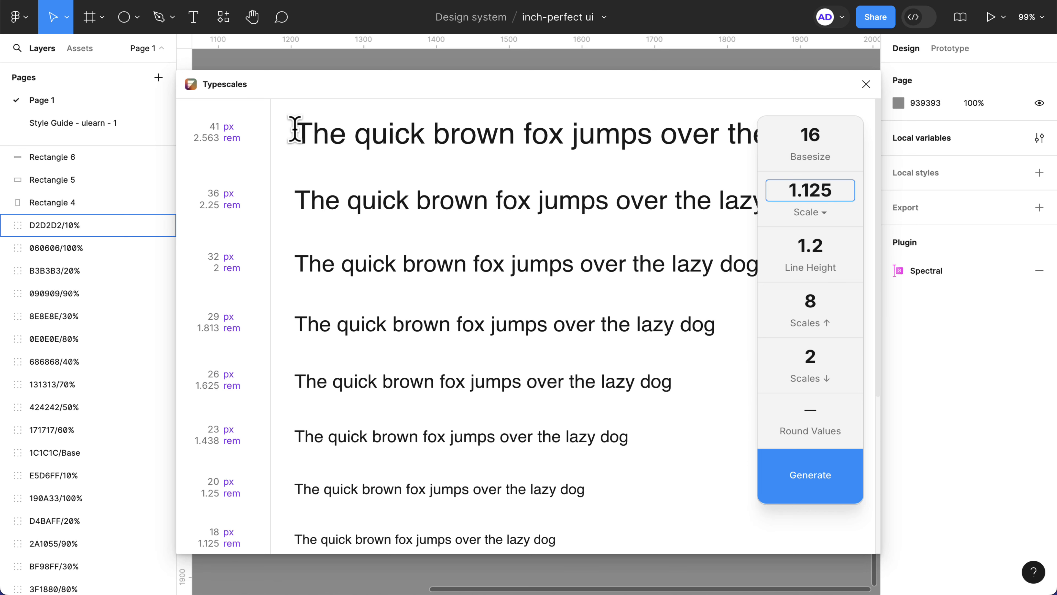
click(810, 210)
click(665, 223)
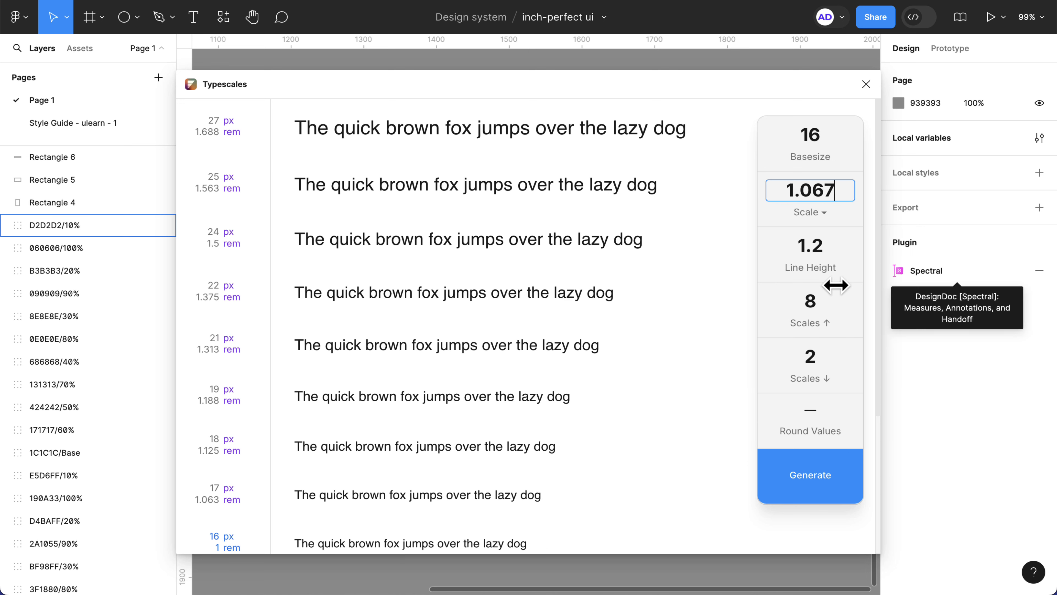
Try 14 upward scales with the Minor Second ratio.
click(815, 311)
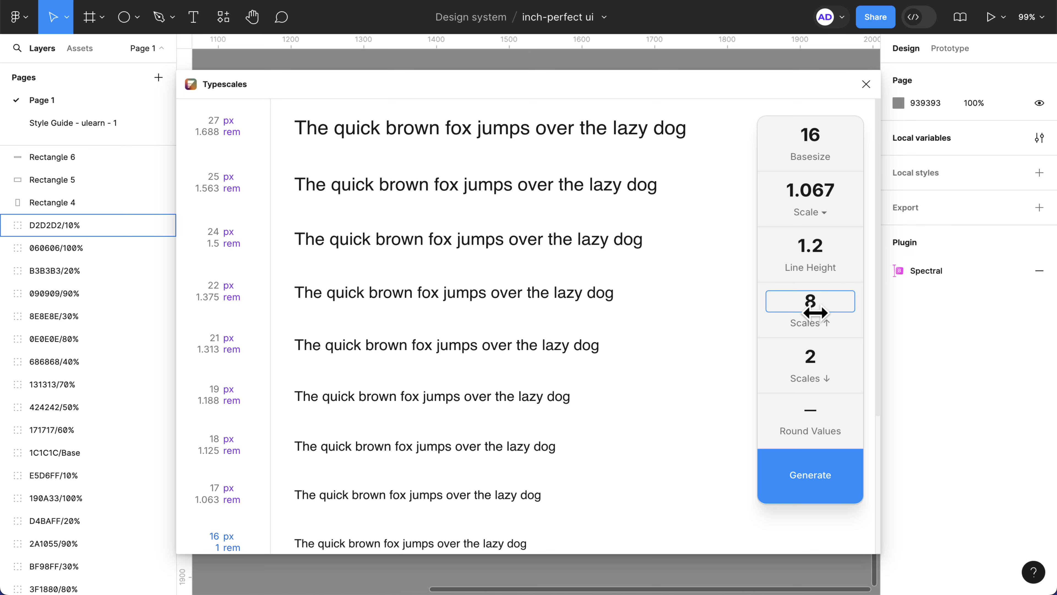
key(Up)
key(Up)
key(Up)
key(Up)
key(Up)
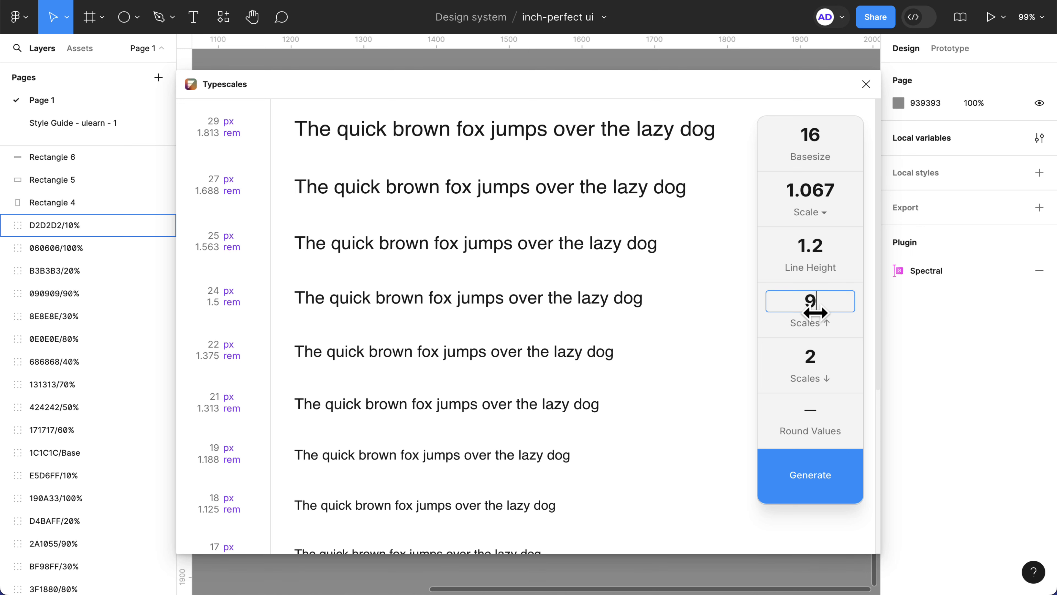
key(Up)
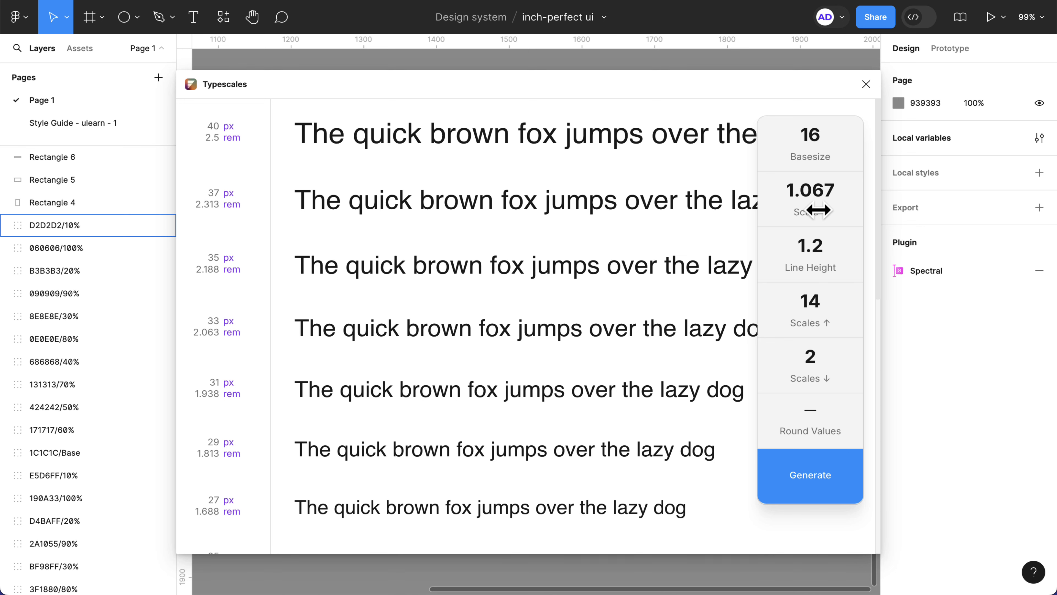
Change the type scale ratio to Minor Third (1.2), set the upward scales to 8, and review the resulting size list.
click(790, 217)
click(719, 277)
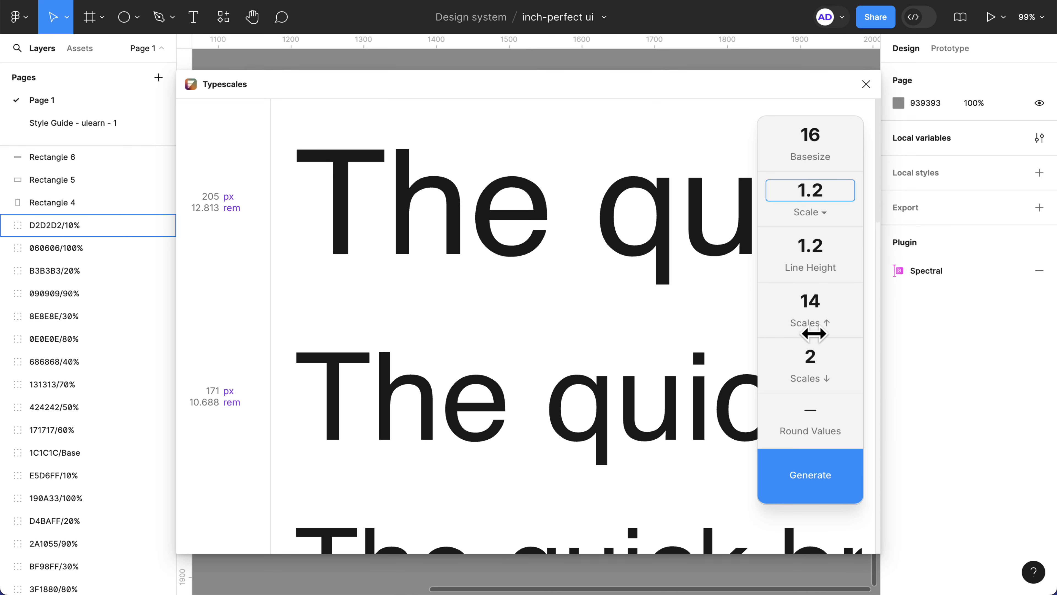
click(816, 304)
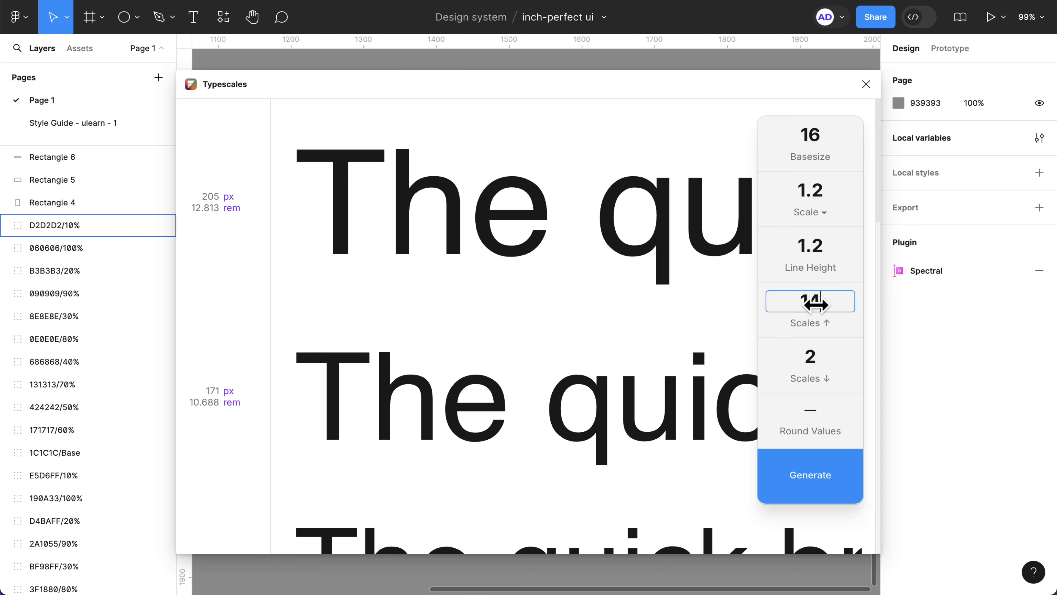
key(Down)
key(Down)
key(Down)
key(Down)
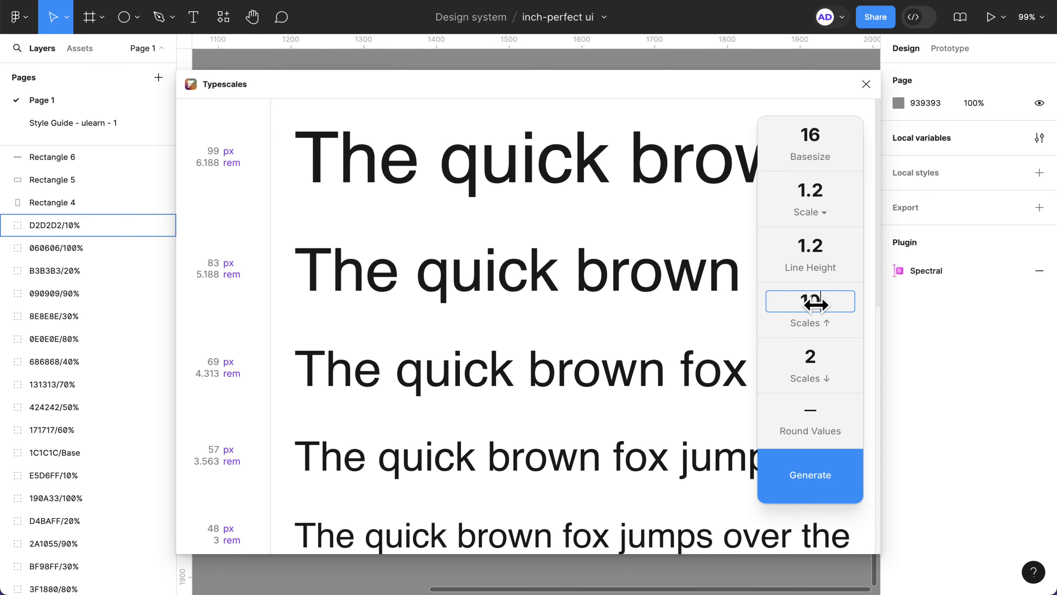
key(Down)
key(Down)
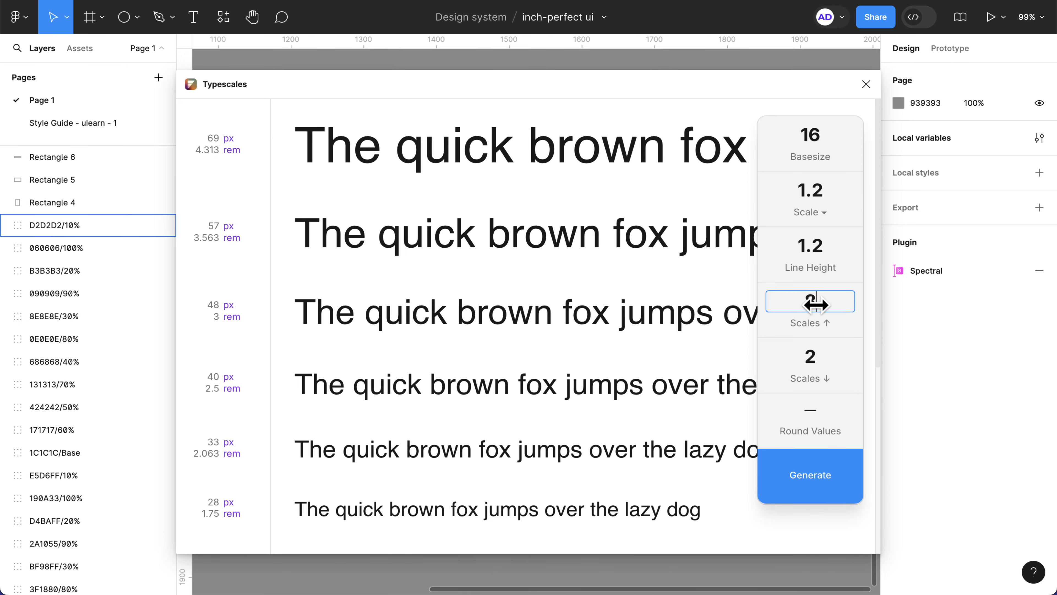
scroll(460, 366, down, 5)
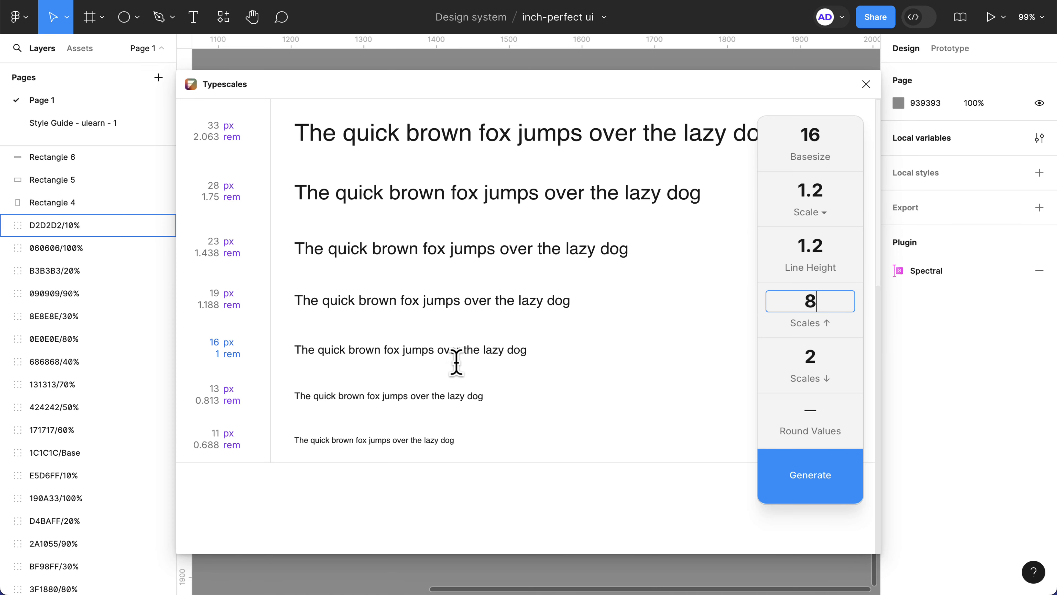
scroll(448, 373, up, 5)
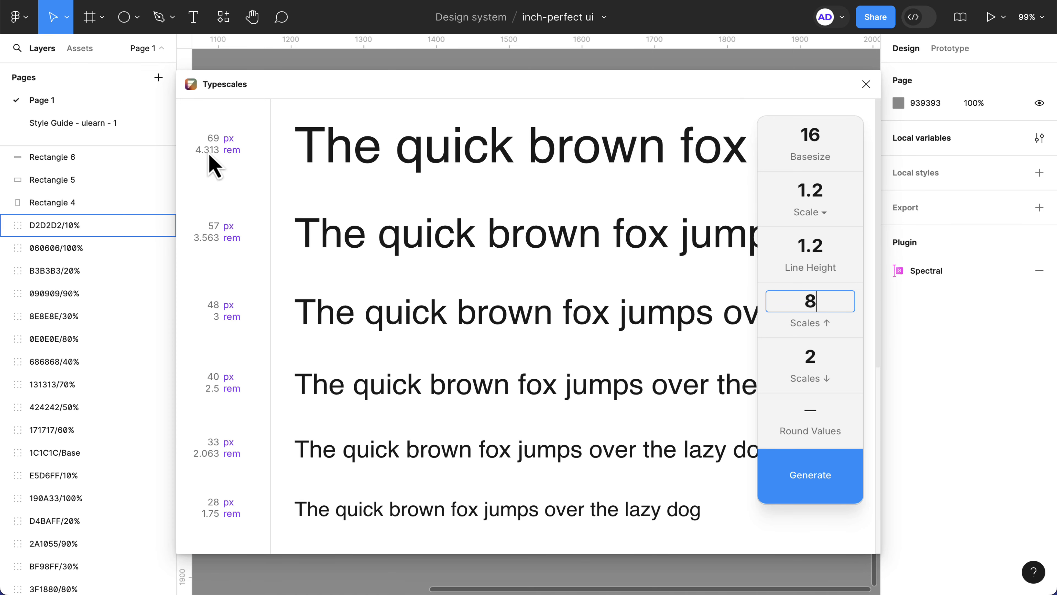
Generate the type scale on the canvas and move its frame to X 1800, Y 1319, clear of the palette sample.
click(802, 485)
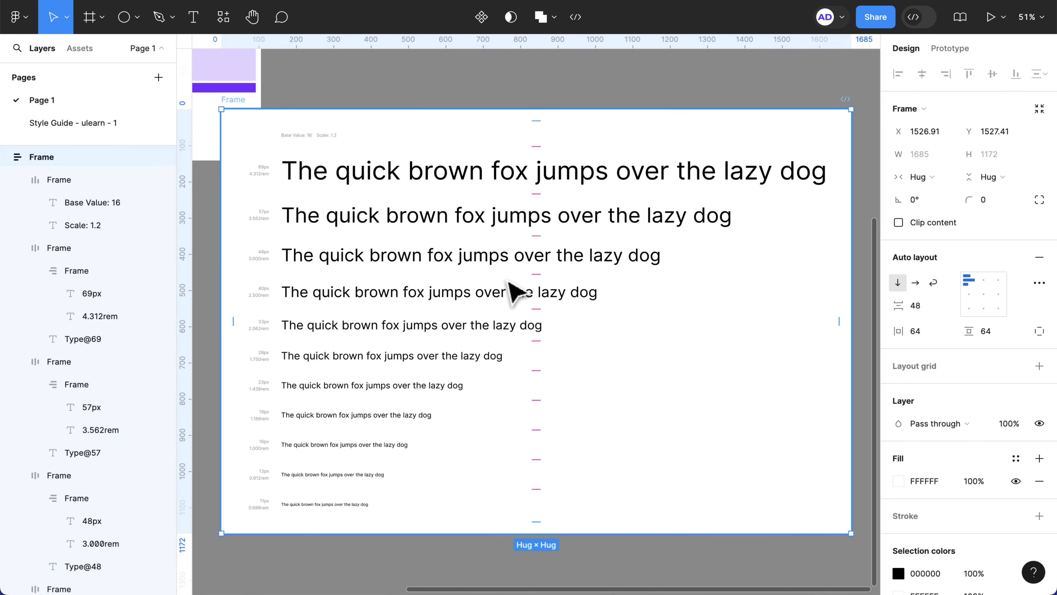
scroll(560, 357, down, 3)
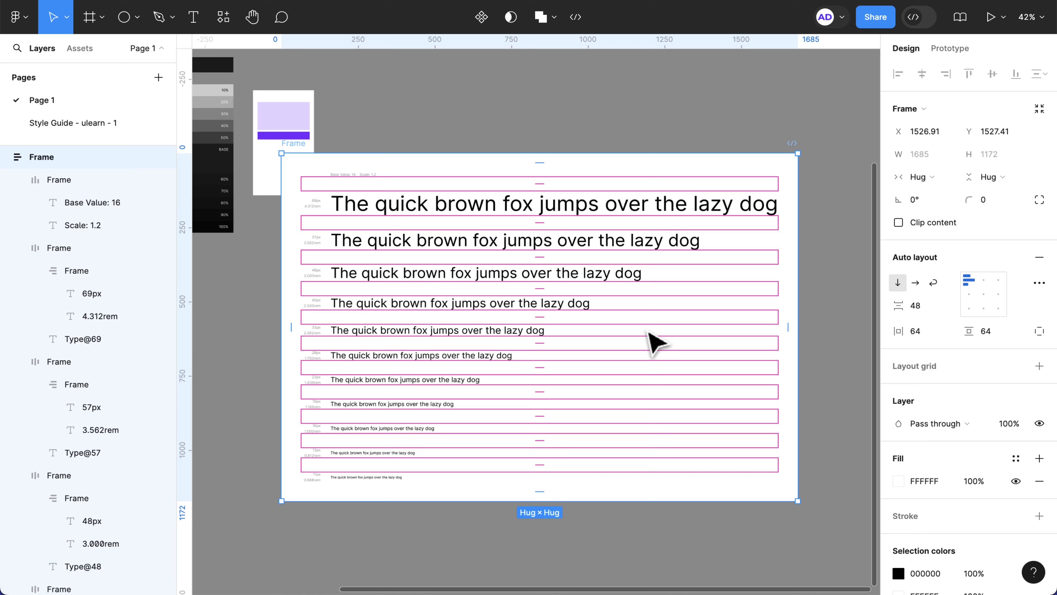
drag(580, 351, 658, 306)
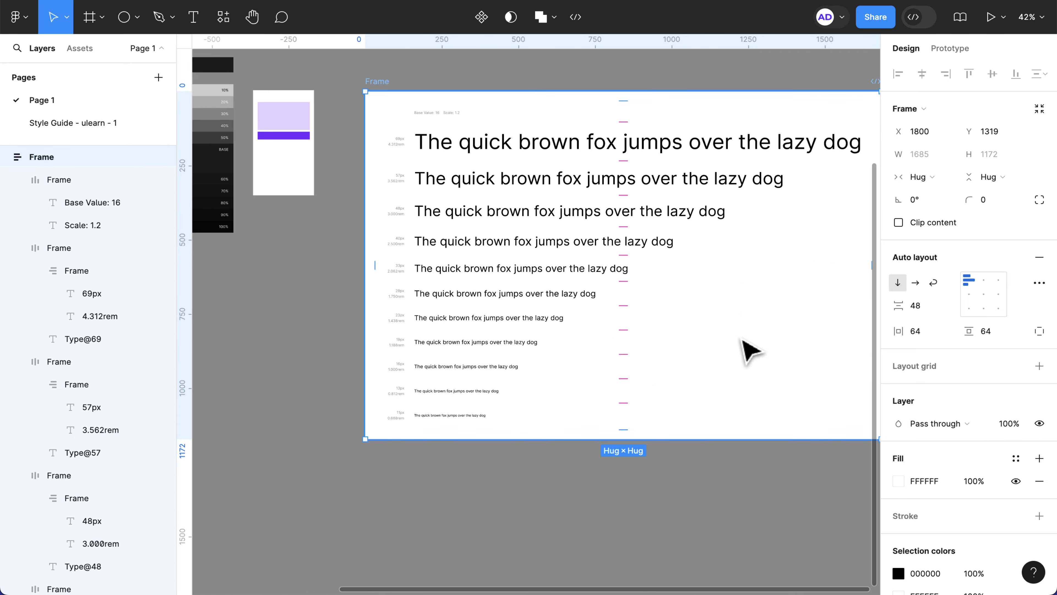
scroll(729, 338, right, 3)
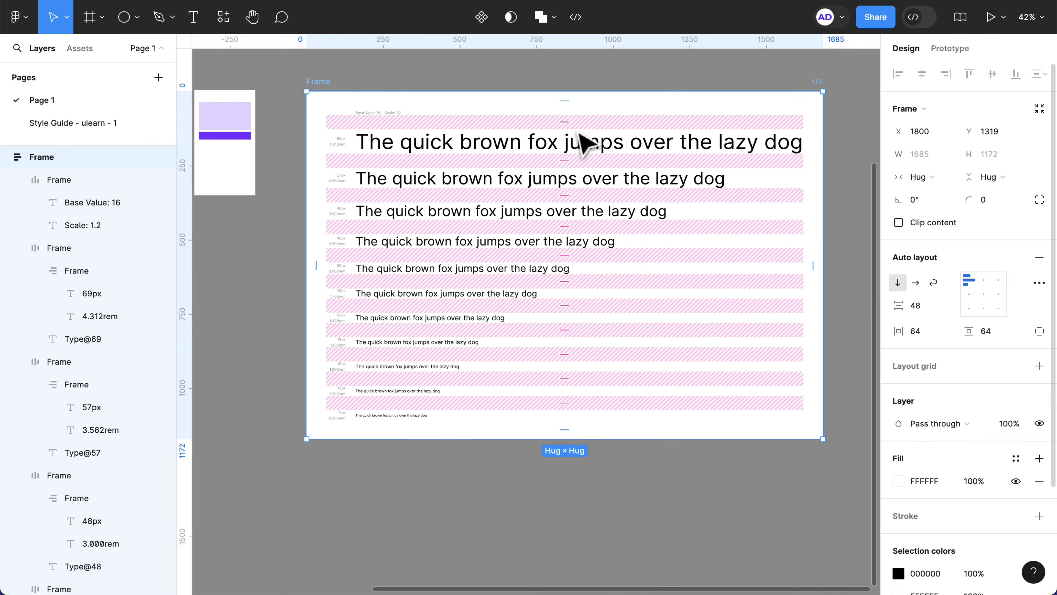
Review the full options for creating a text style from the largest type scale sample, then close them and deselect everything.
click(574, 145)
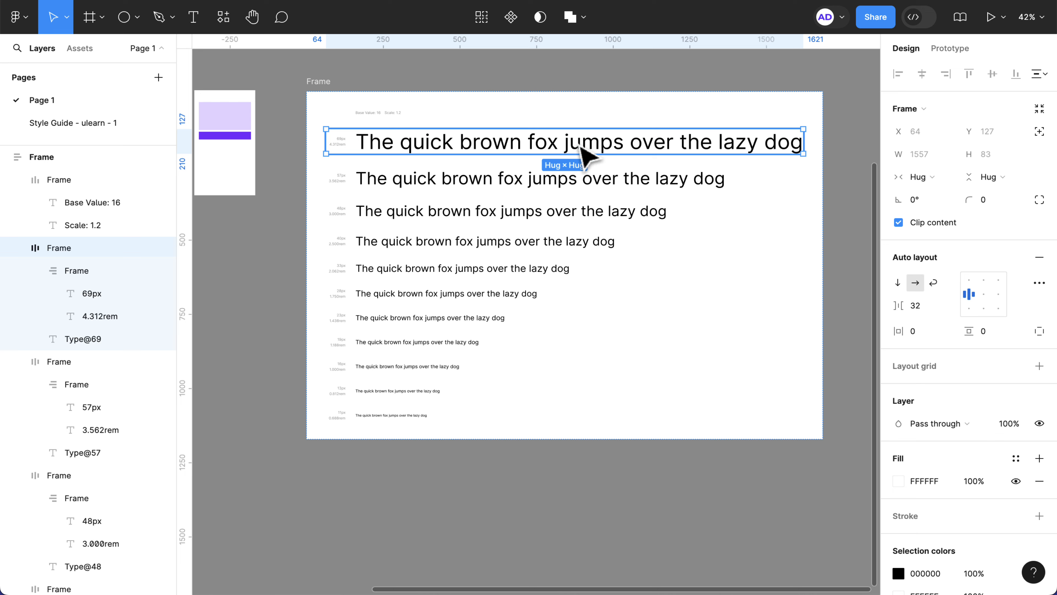
click(581, 152)
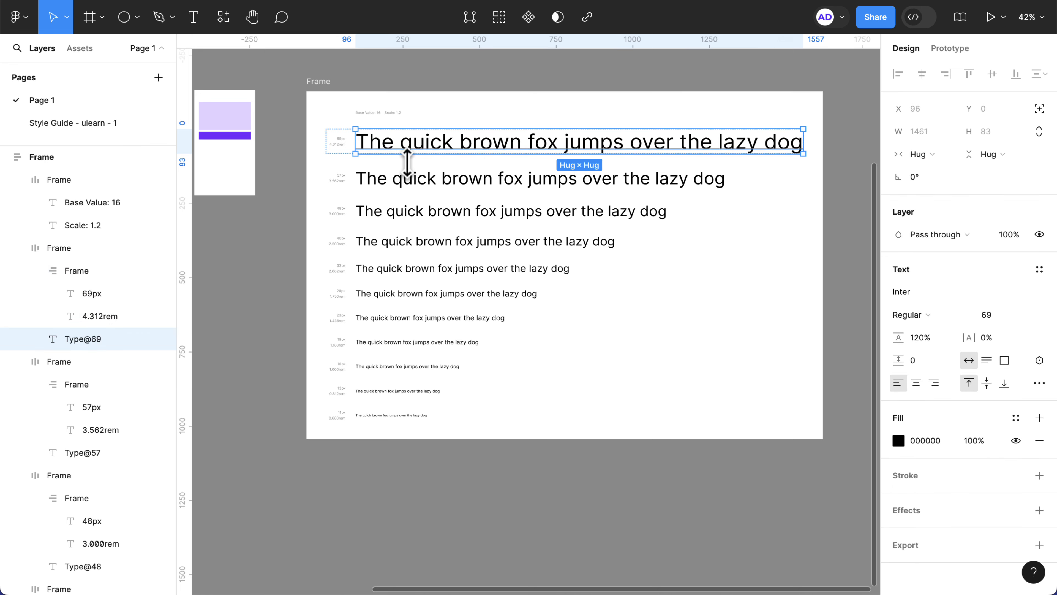
click(1039, 269)
click(1033, 294)
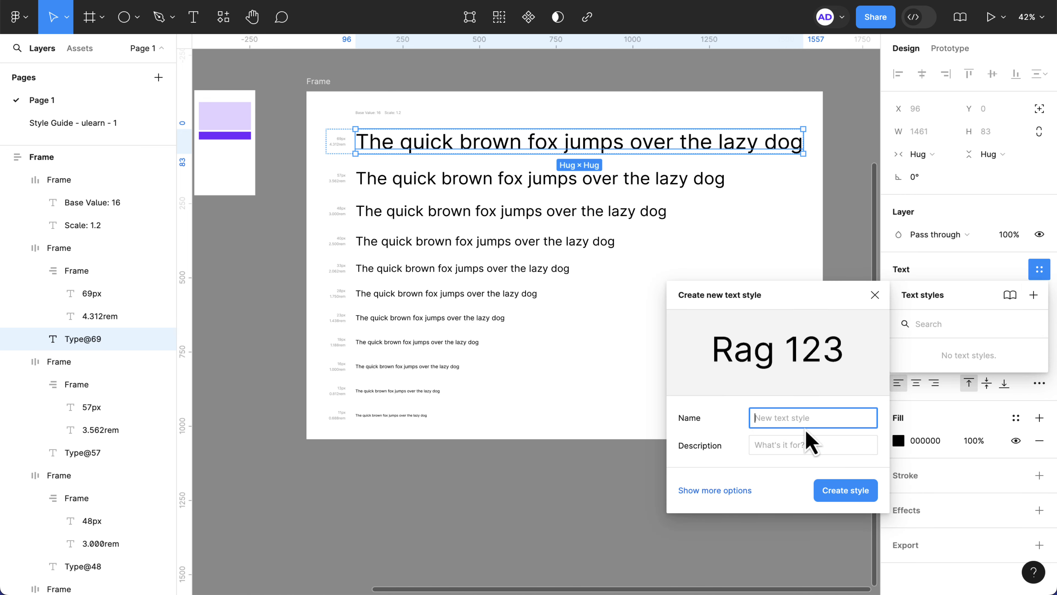
click(724, 498)
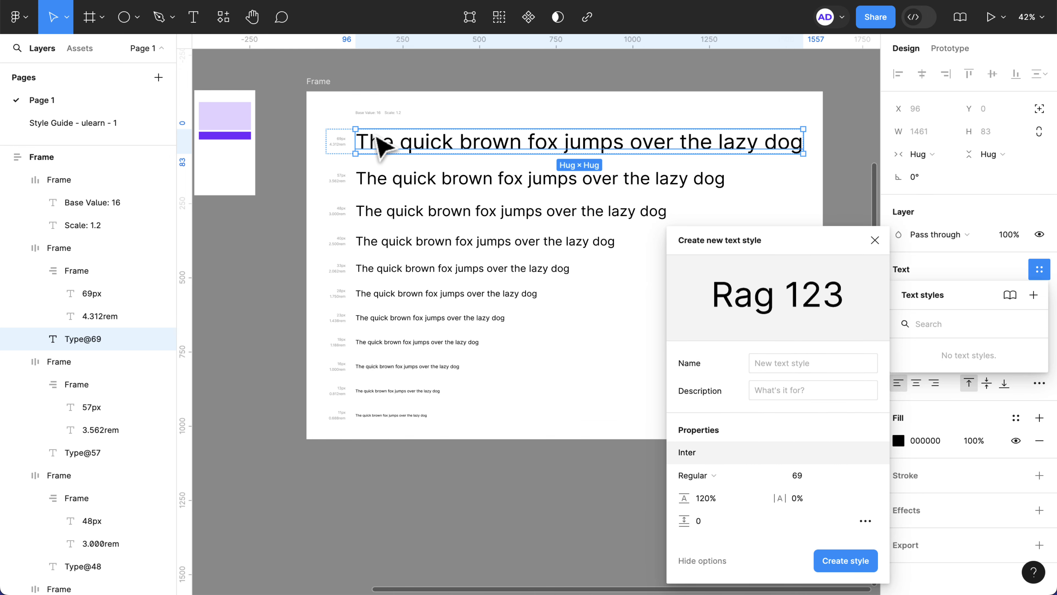
scroll(347, 147, up, 1)
scroll(348, 148, up, 1)
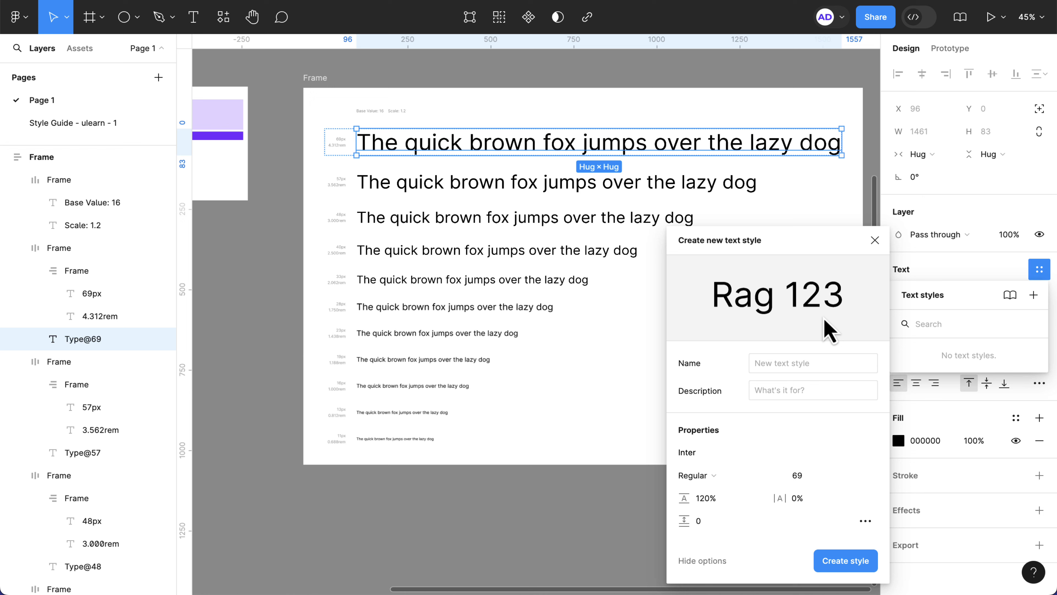
click(874, 241)
click(314, 142)
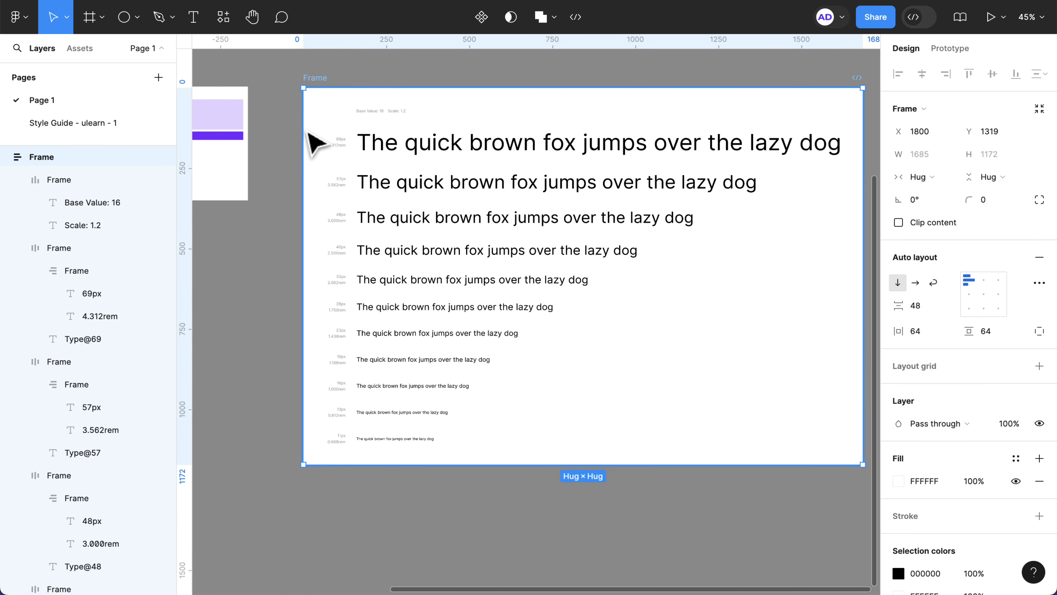
click(290, 272)
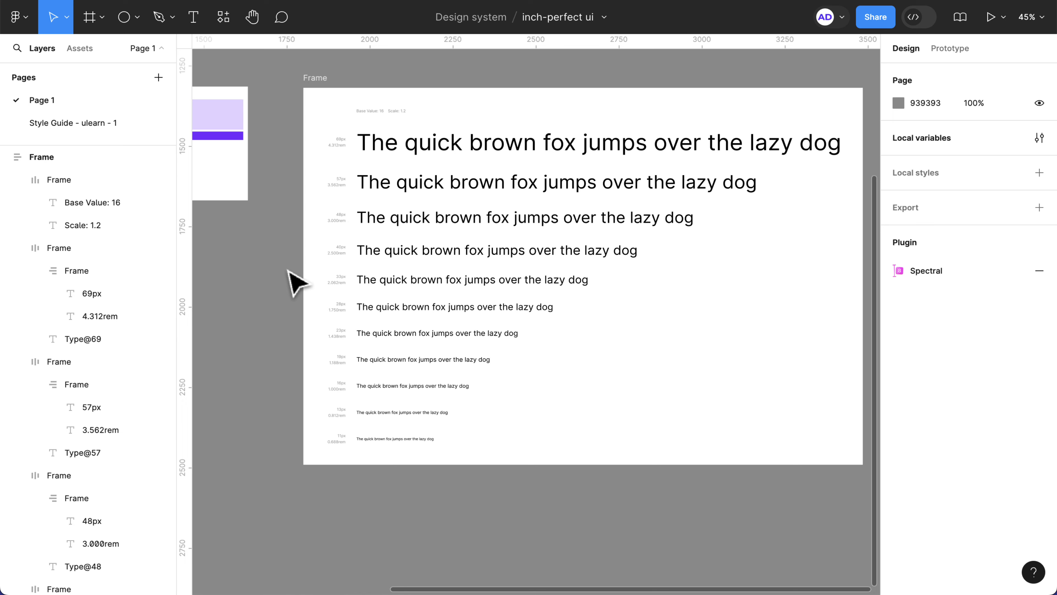
Examine the annotated Event card and the Container group that holds its measurement layers.
scroll(659, 462, down, 5)
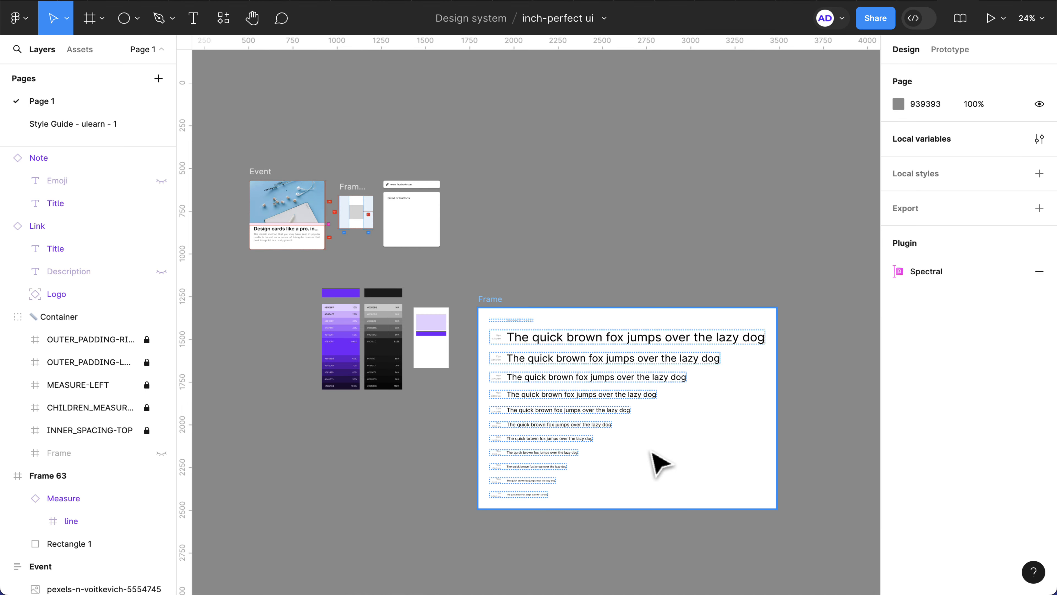
scroll(314, 239, left, 3)
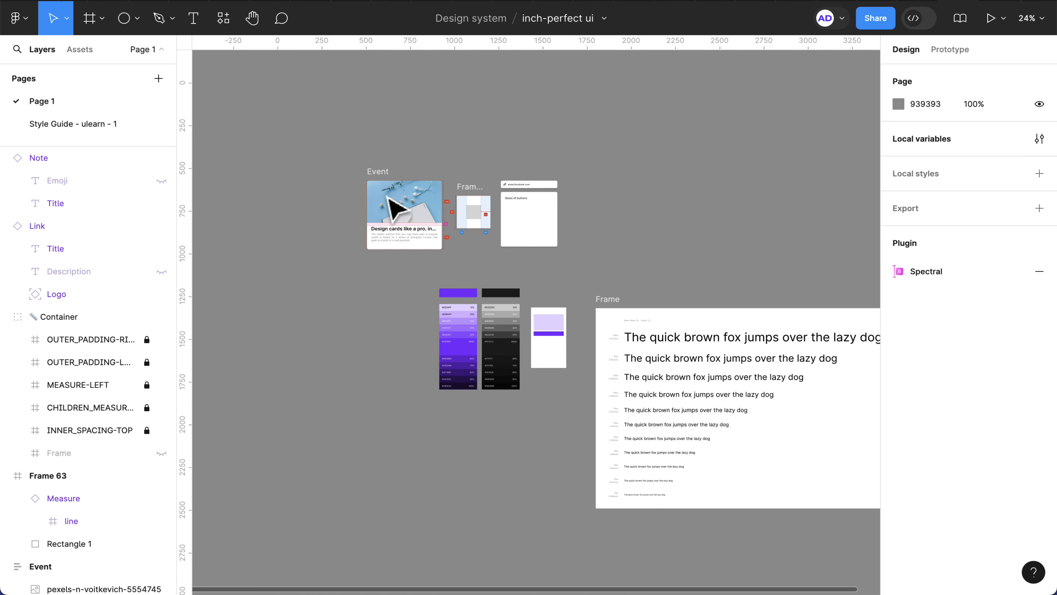
scroll(394, 208, up, 1)
scroll(393, 209, up, 5)
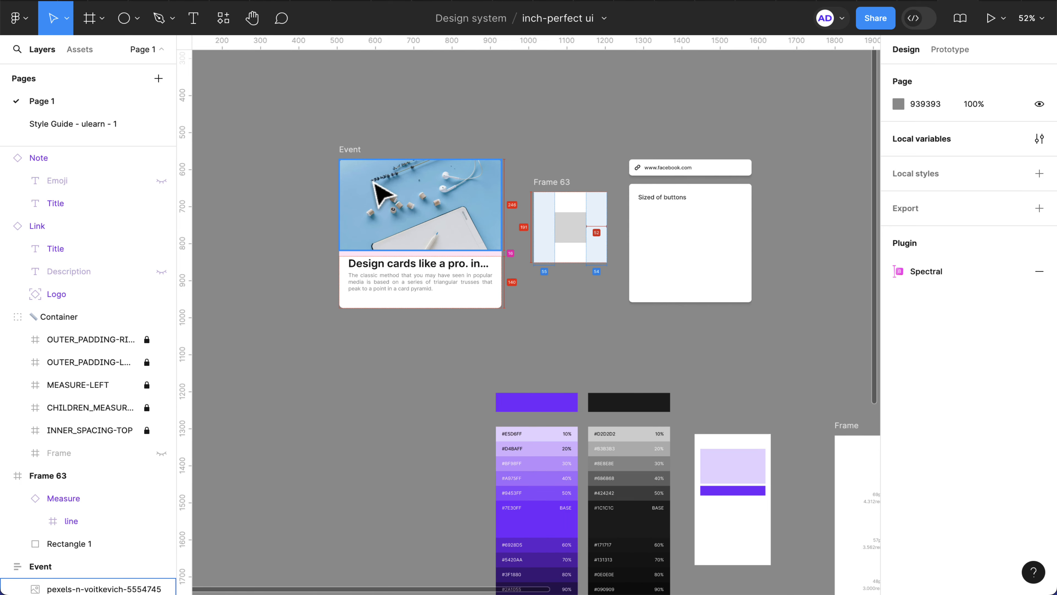
click(366, 161)
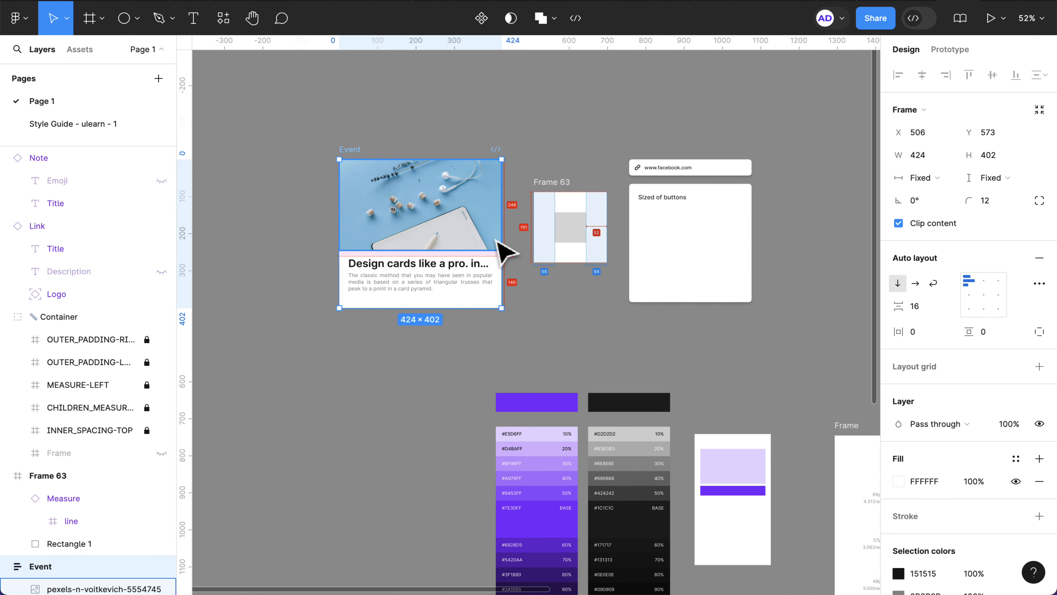
click(519, 207)
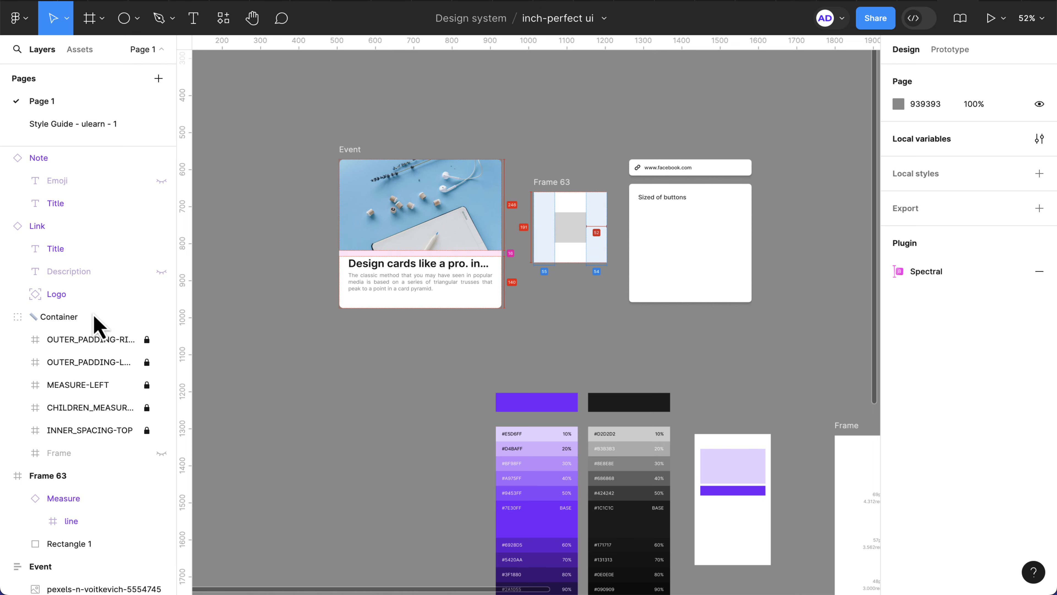
click(94, 329)
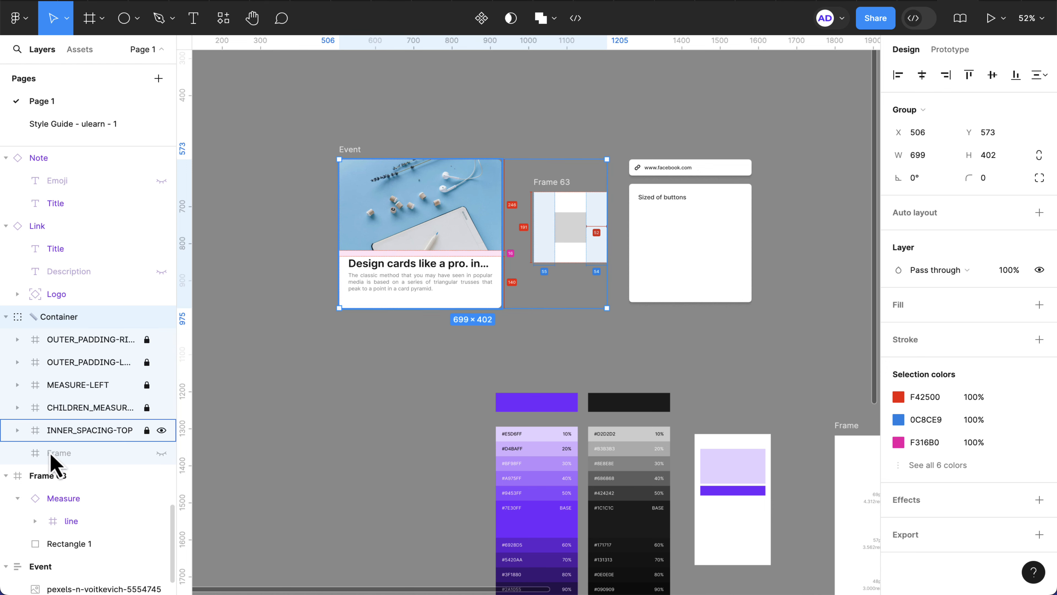
Collapse the Event and Frame 63 layers and move both into the Container group, below INNER_SPACING-TOP.
click(6, 477)
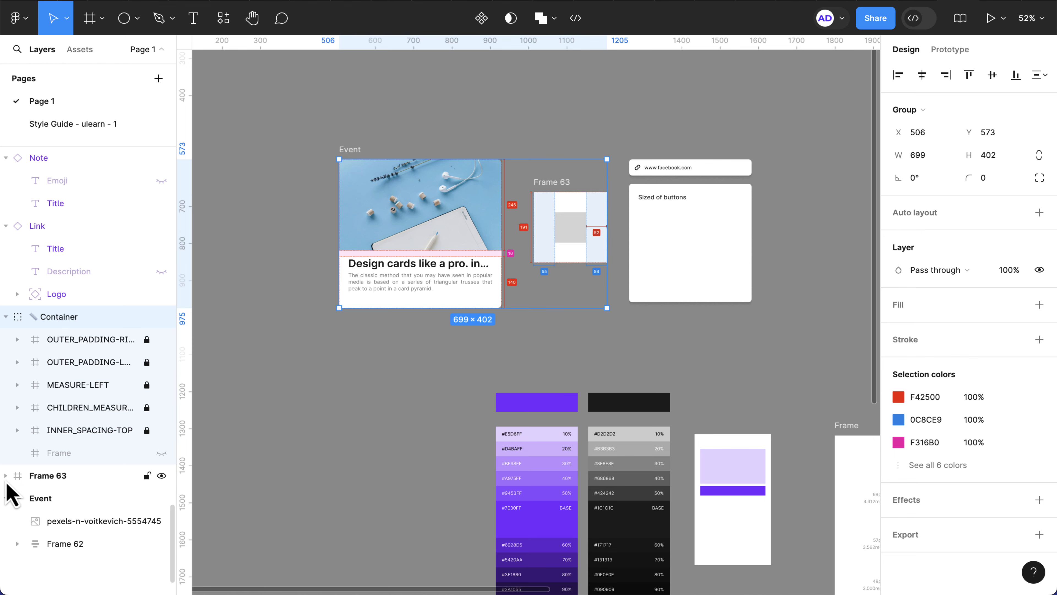
click(6, 499)
click(38, 500)
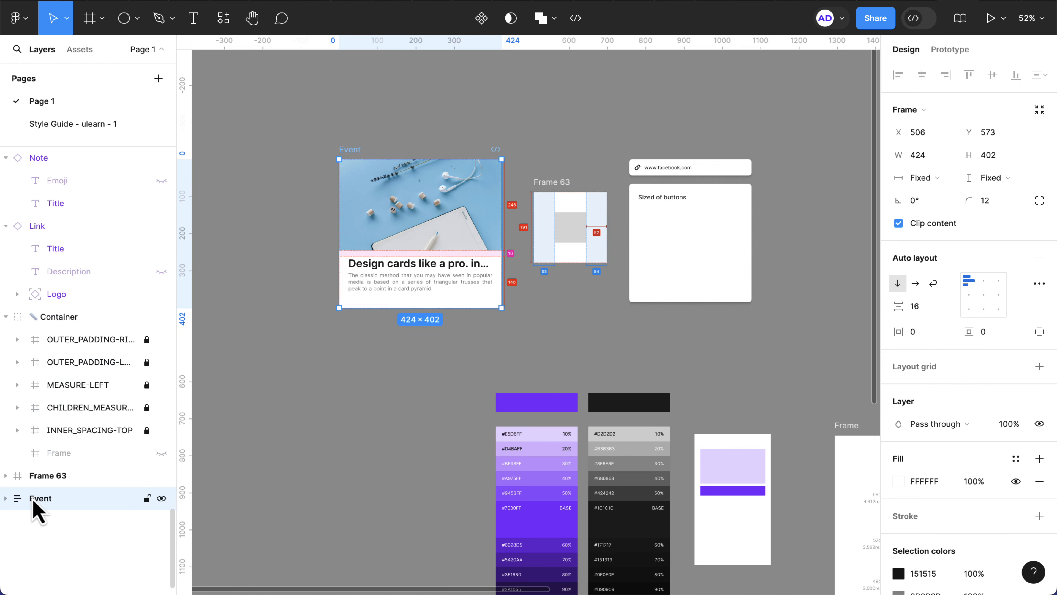
drag(53, 499, 63, 466)
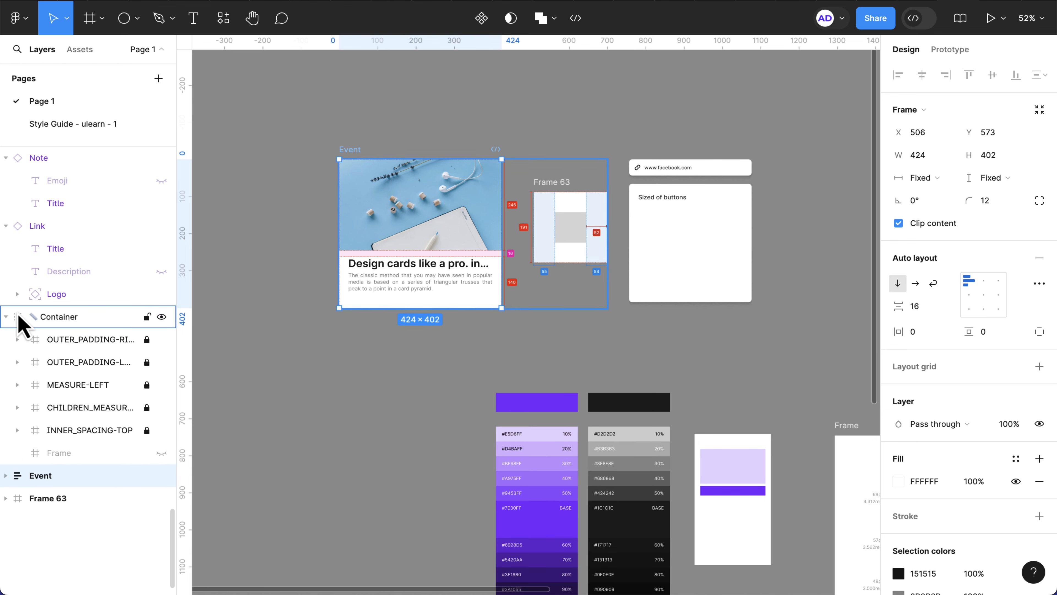
mouse_move(39, 462)
mouse_down()
mouse_move(36, 483)
mouse_move(69, 467)
mouse_move(41, 484)
mouse_move(39, 466)
mouse_move(57, 452)
mouse_up()
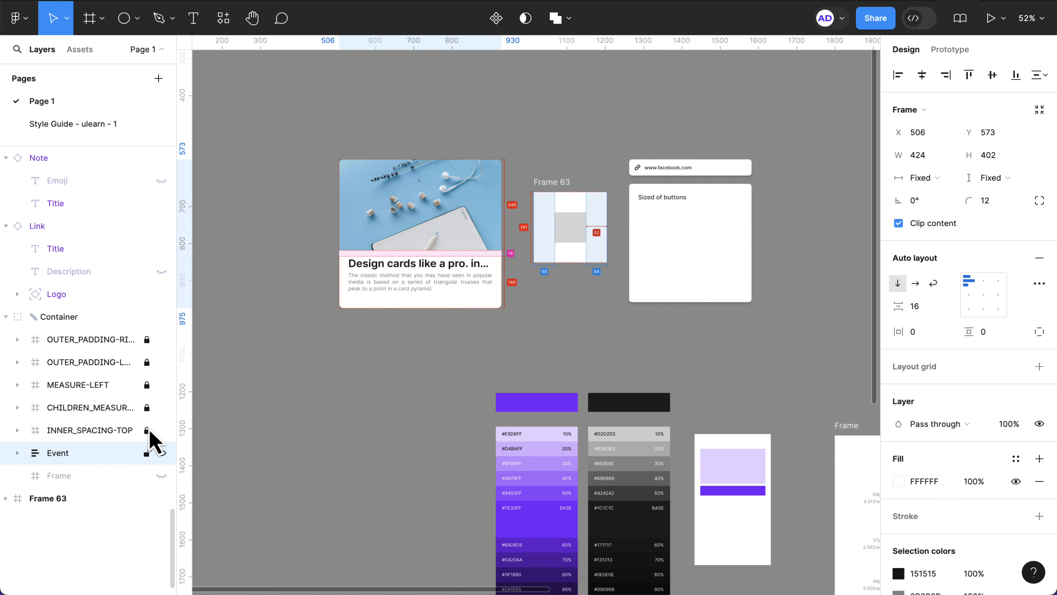
click(56, 499)
drag(69, 479, 64, 473)
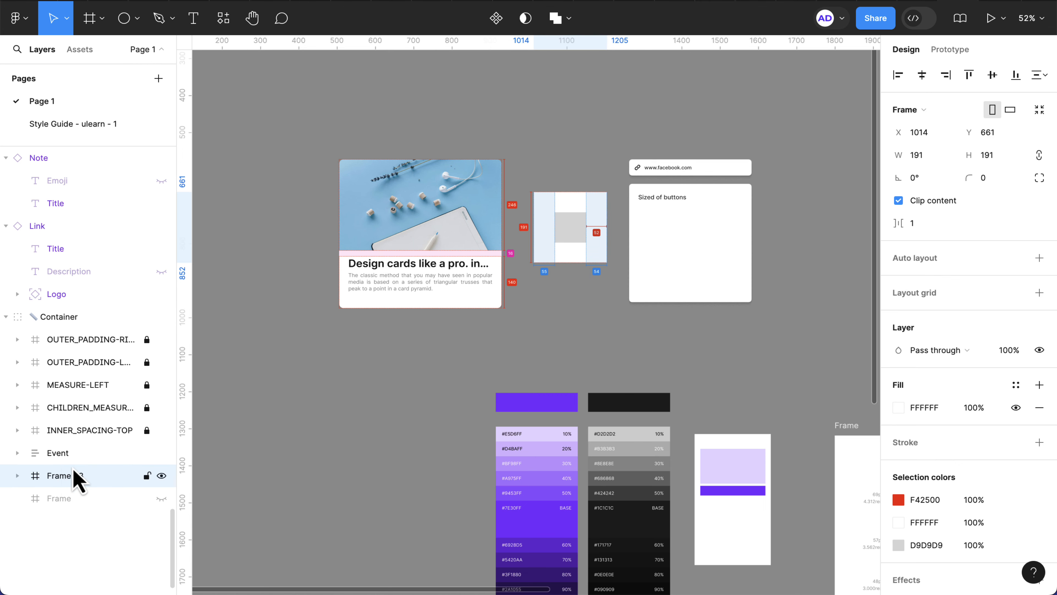
Export the whole Container group as a 1x PNG named Container.png to the Downloads folder.
click(375, 221)
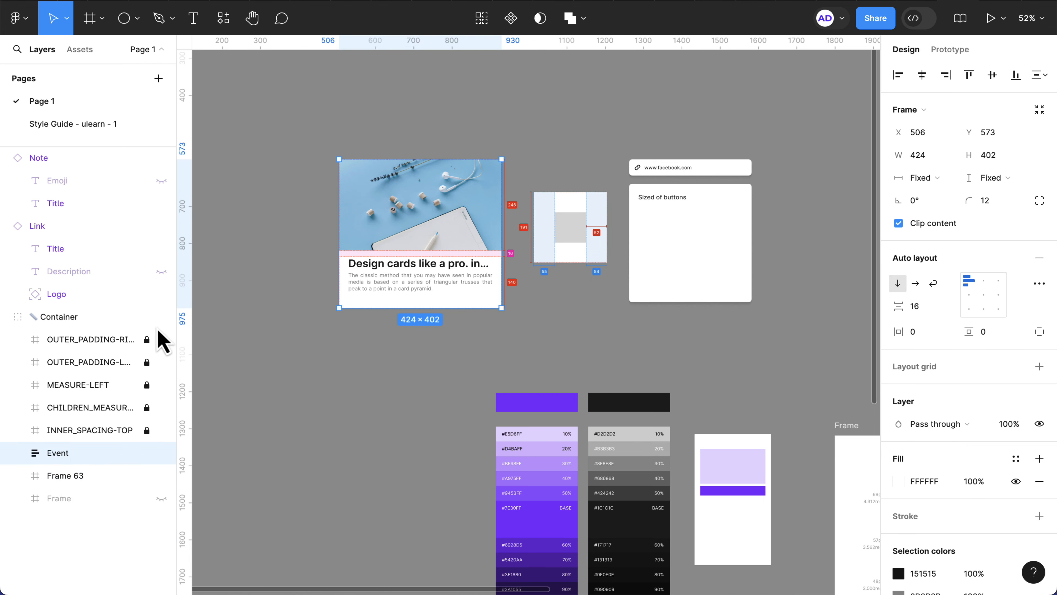
click(106, 323)
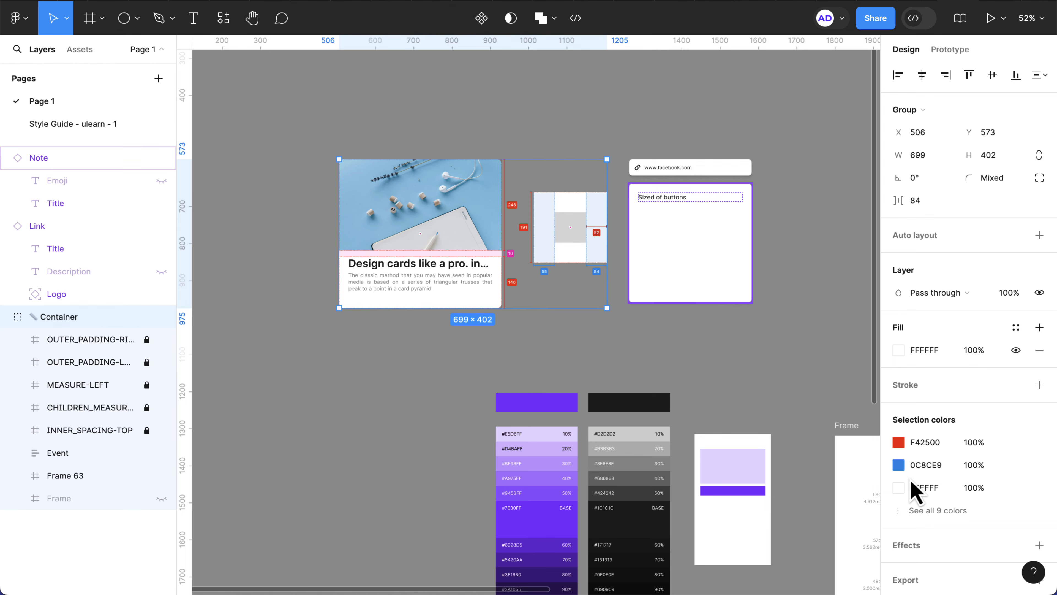
scroll(1007, 517, down, 1)
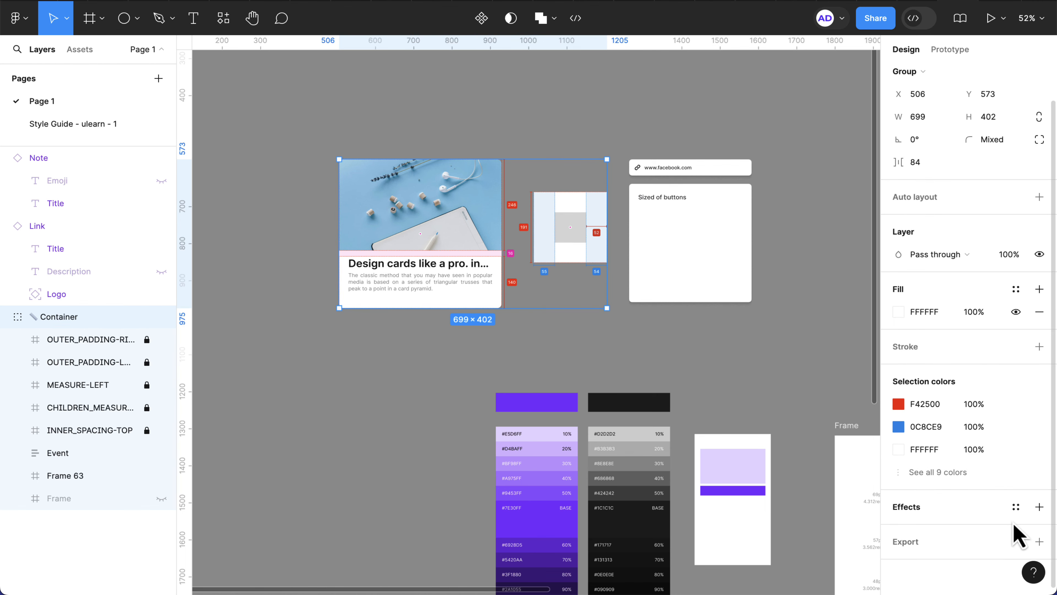
click(1039, 541)
click(986, 521)
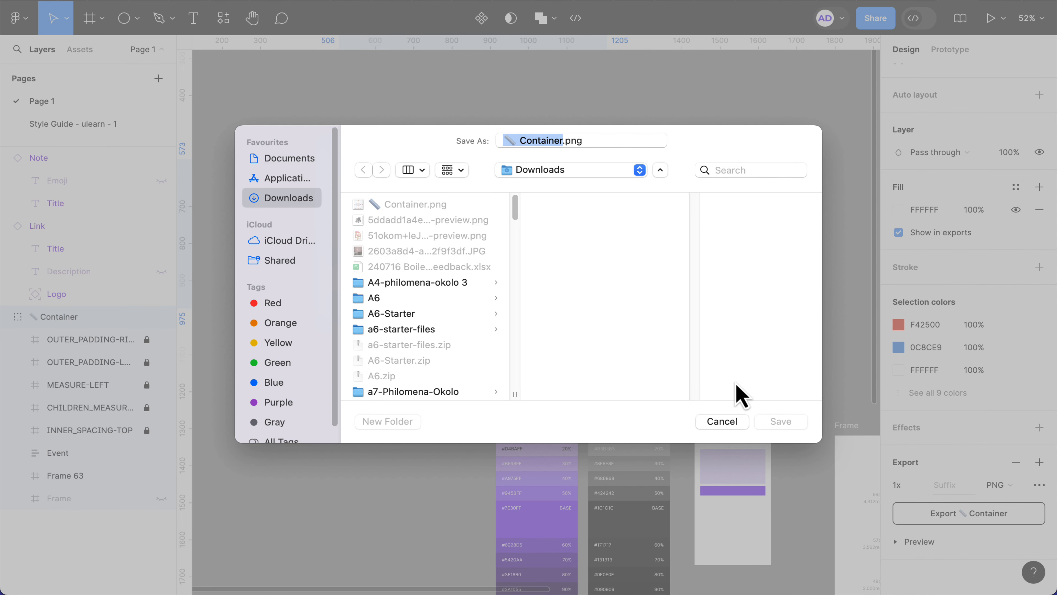
click(777, 421)
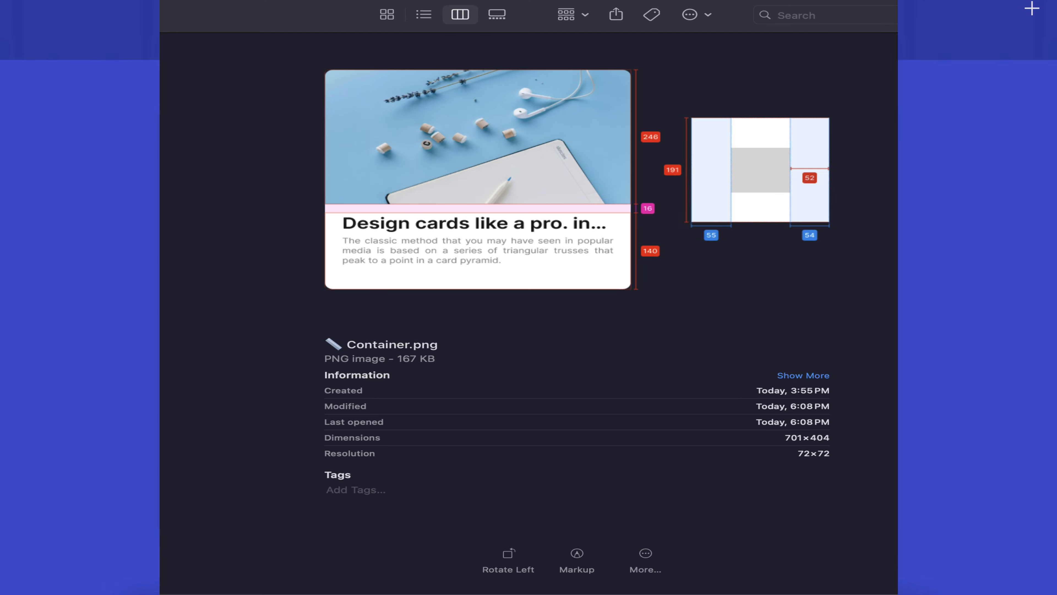
Switch to Finder to view the exported Container.png with its annotations, then return to Figma and clear the selection.
key(ctrl+Up)
key(ctrl+Right)
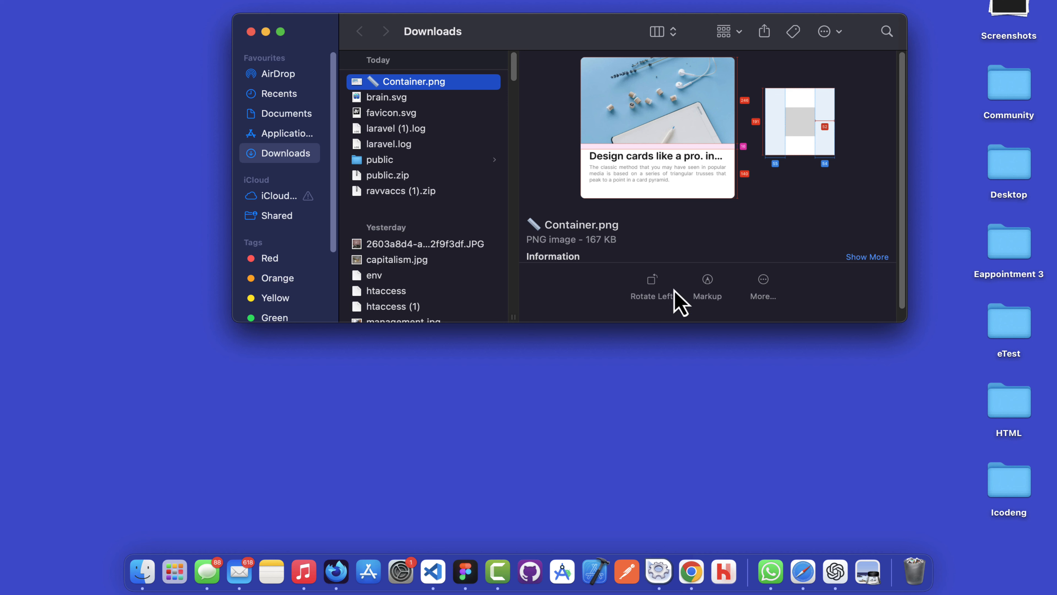
key(ctrl+Left)
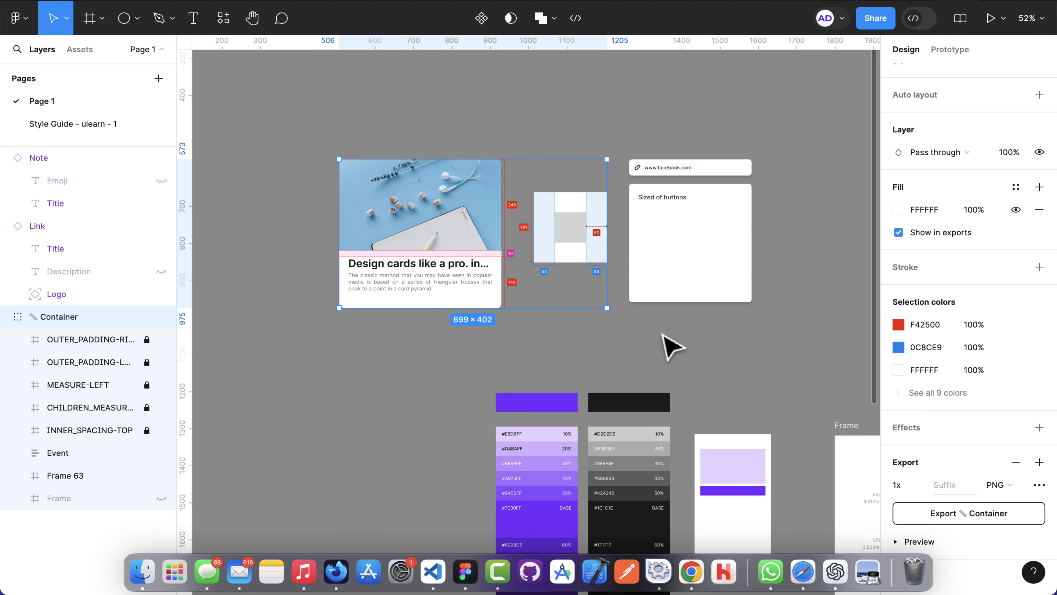
click(663, 336)
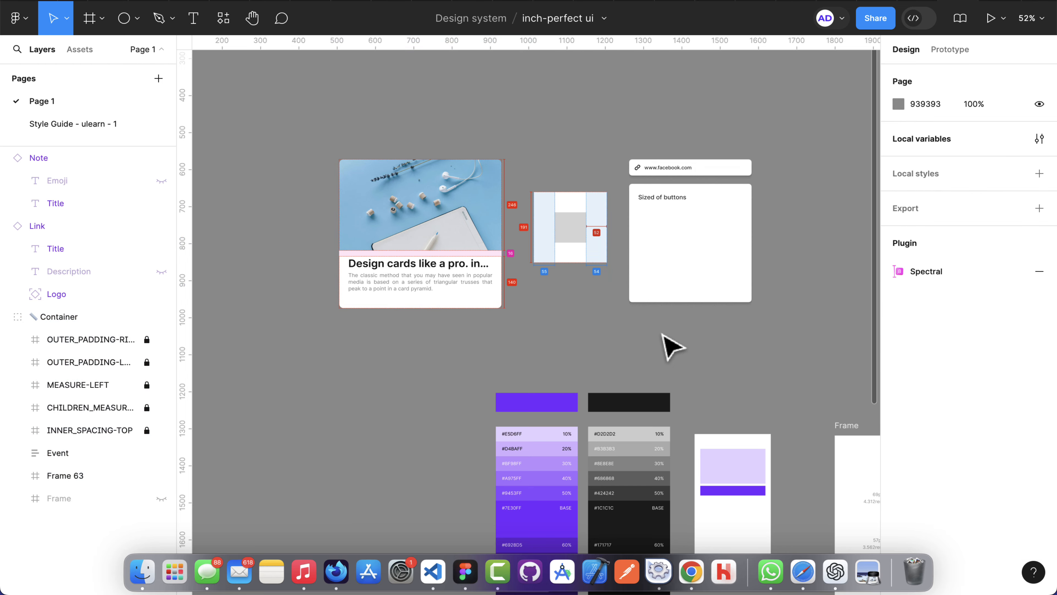